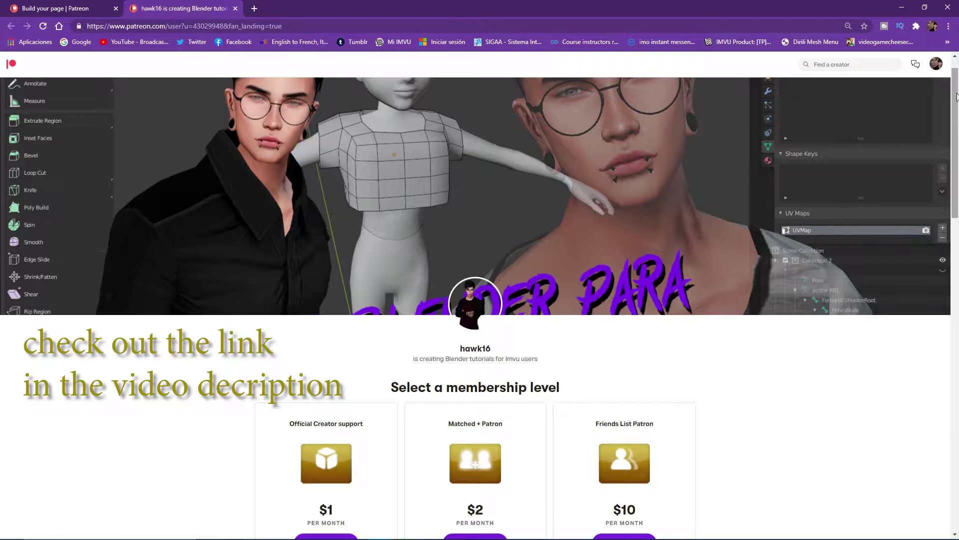
Scroll the Patreon creator page down to the membership tiers and their monthly prices
{"action": "scroll", "coordinate": [956, 115], "scroll_direction": "down", "scroll_amount": 1}
{"action": "left_click_drag", "start_coordinate": [956, 118], "coordinate": [957, 174]}
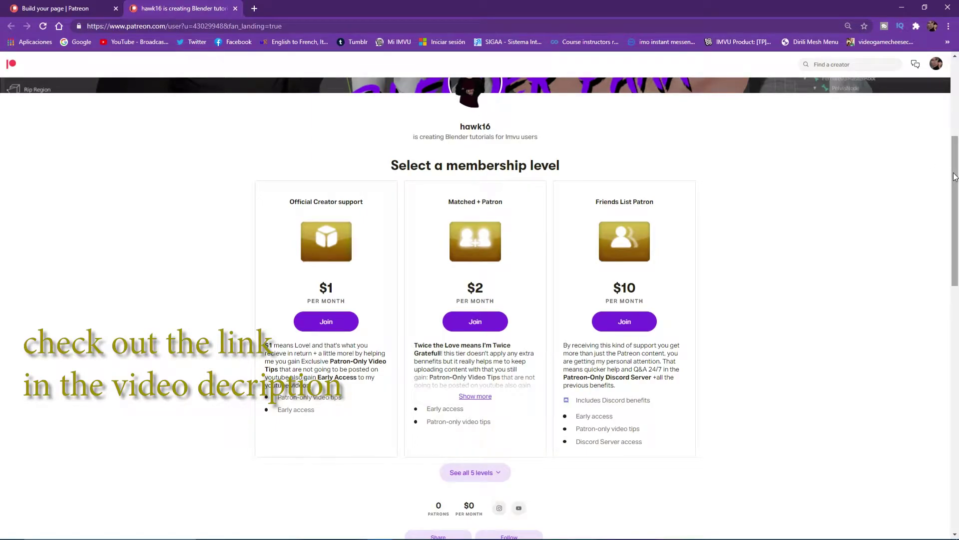
{"action": "left_click_drag", "start_coordinate": [955, 176], "coordinate": [958, 197]}
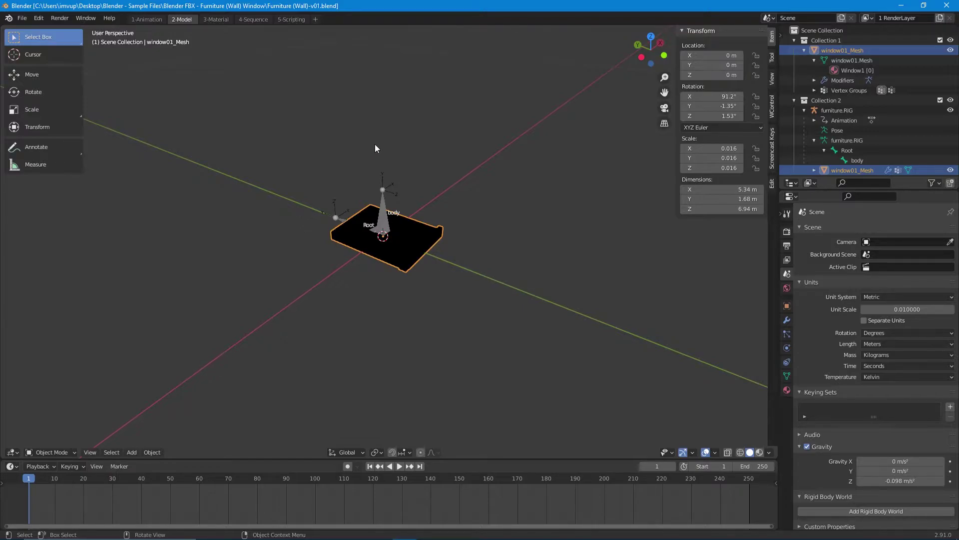
Orbit around the window frame and switch the viewport to Material Preview shading
{"action": "mouse_move", "coordinate": [405, 532]}
{"action": "scroll", "coordinate": [415, 236], "scroll_direction": "up", "scroll_amount": 6}
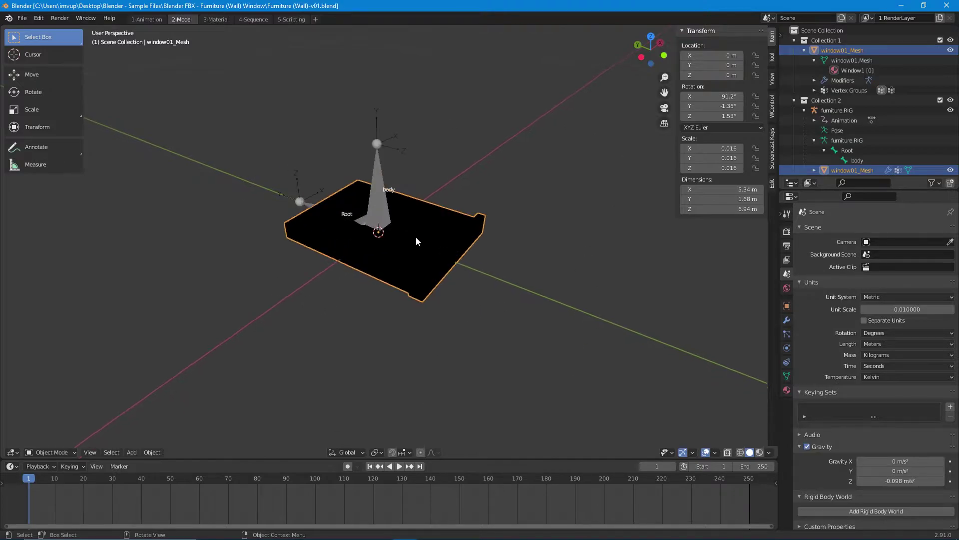
{"action": "middle_click_drag", "start_coordinate": [420, 232], "coordinate": [378, 288]}
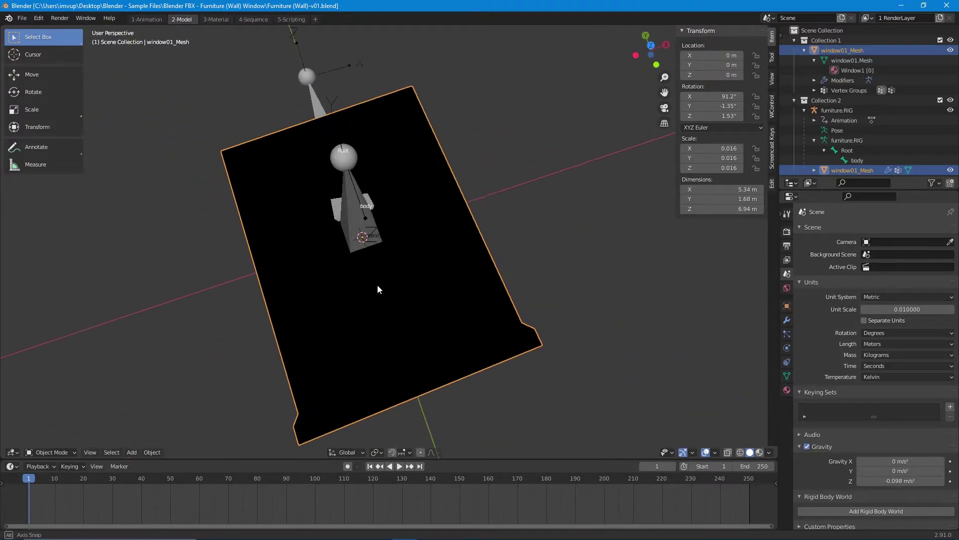
{"action": "left_click", "coordinate": [759, 452]}
{"action": "middle_click_drag", "start_coordinate": [224, 241], "coordinate": [326, 177]}
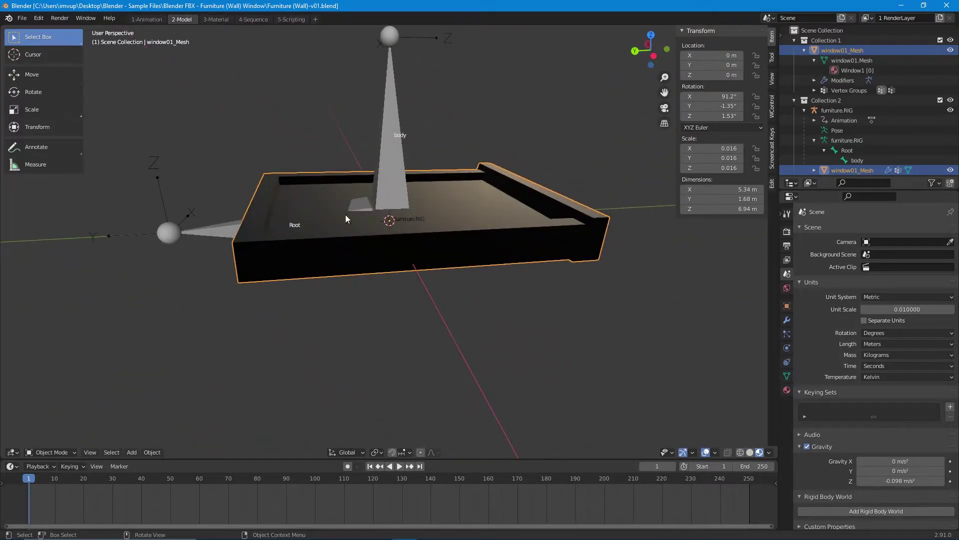
{"action": "middle_click_drag", "start_coordinate": [526, 215], "coordinate": [370, 342]}
Delete the window01_Mesh object, leaving only the rig's Root and body bones
{"action": "key", "text": "Tab"}
{"action": "key", "text": "x"}
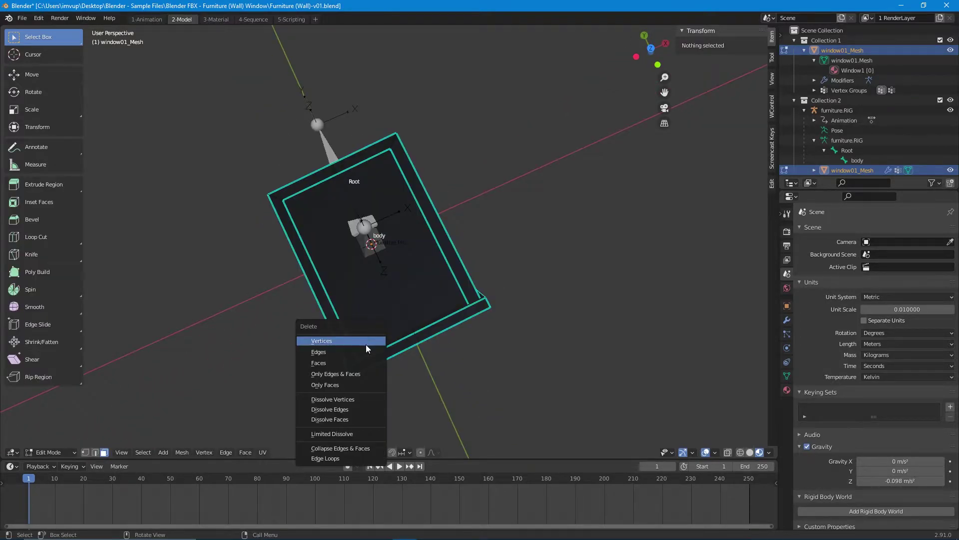
{"action": "left_click", "coordinate": [367, 348]}
{"action": "key", "text": "Tab"}
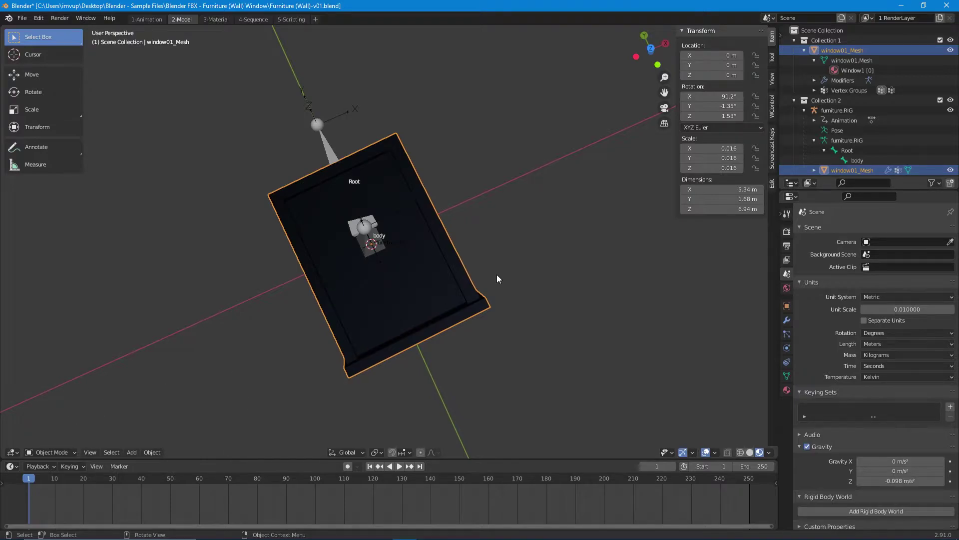
{"action": "key", "text": "Delete"}
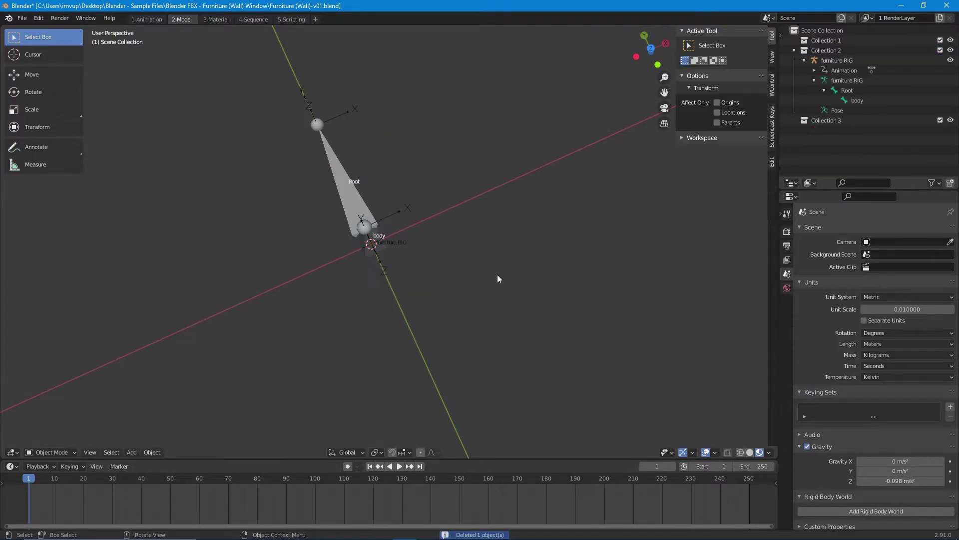
{"action": "middle_click_drag", "start_coordinate": [463, 288], "coordinate": [339, 212]}
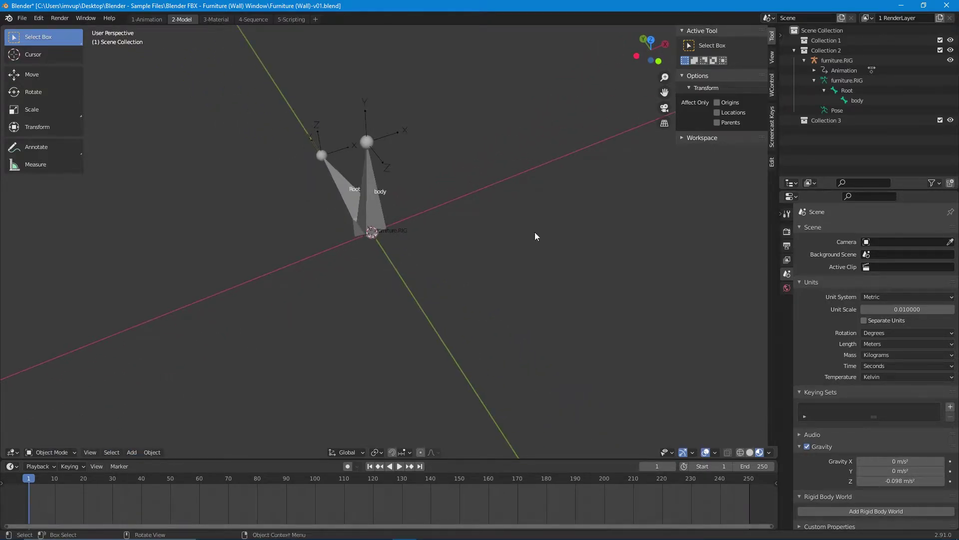
Enable the Screencast Keys display from its sidebar settings
{"action": "left_click", "coordinate": [772, 129]}
{"action": "left_click", "coordinate": [689, 31]}
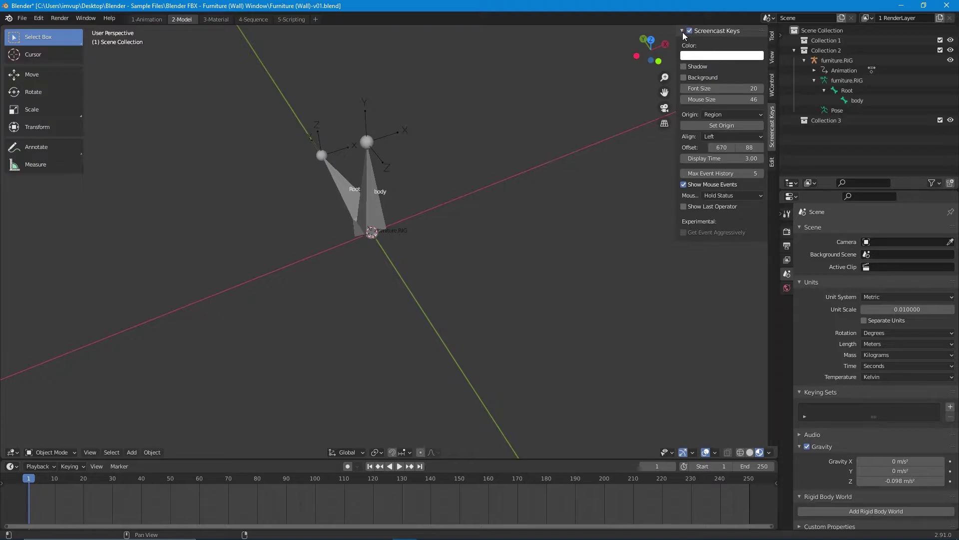
{"action": "left_click", "coordinate": [714, 31]}
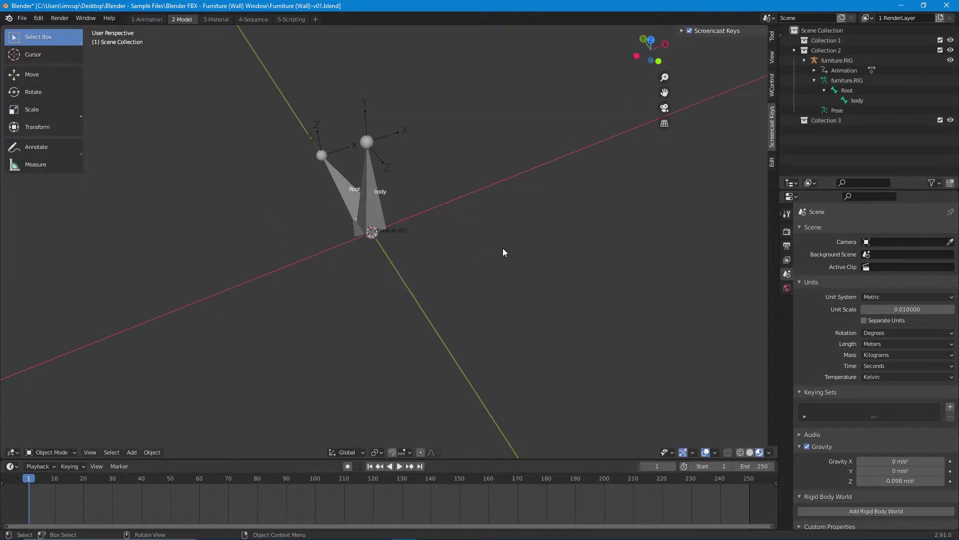
Add a new mesh cube at the rig's origin
{"action": "middle_click_drag", "start_coordinate": [377, 290], "coordinate": [363, 267]}
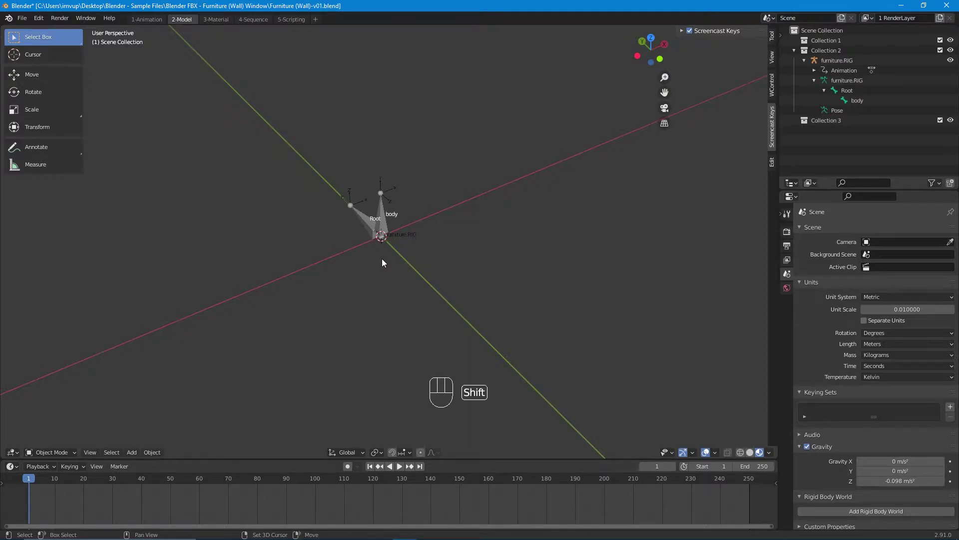
{"action": "key", "text": "shift+a"}
{"action": "mouse_move", "coordinate": [382, 258]}
{"action": "left_click", "coordinate": [420, 270]}
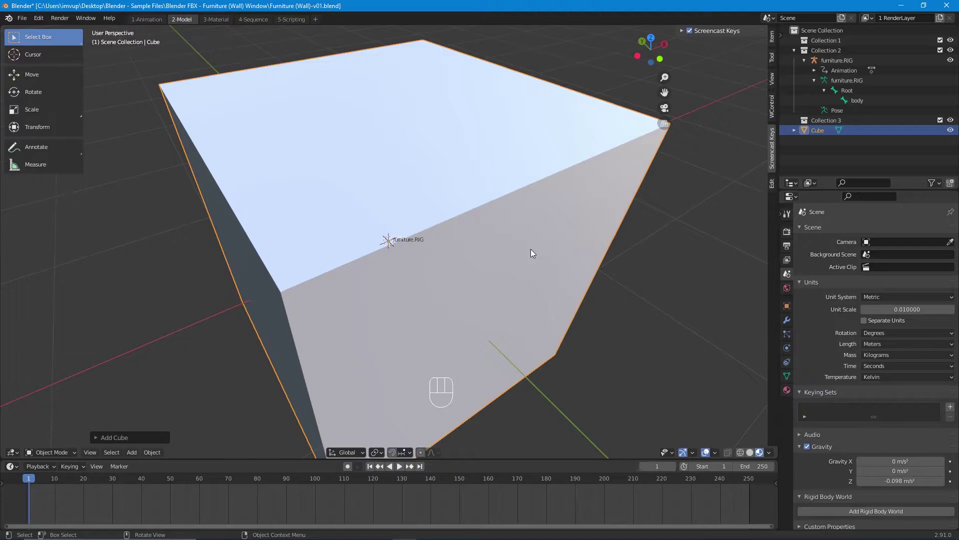
In front view, scale the new cube uniformly to 0.3 with snapping
{"action": "key", "text": "KP_1"}
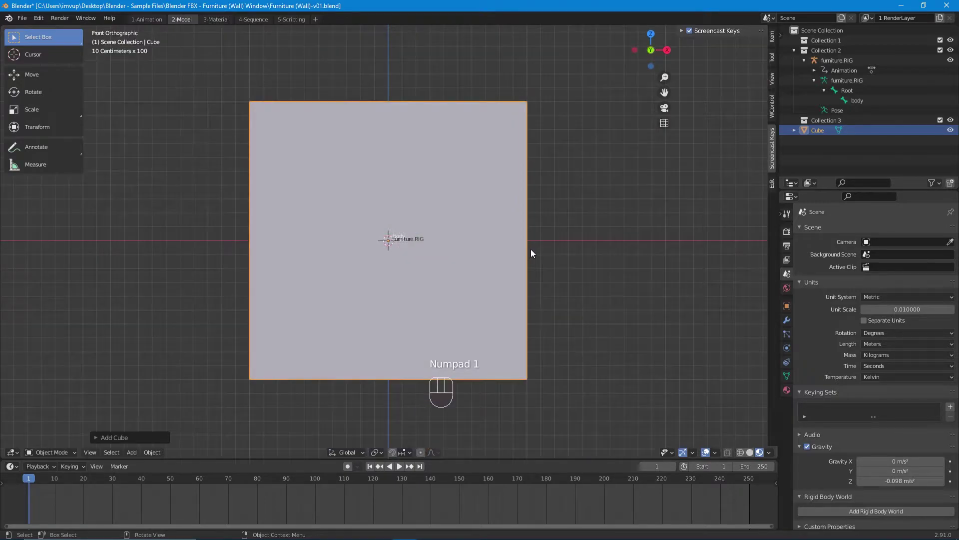
{"action": "key", "text": "s"}
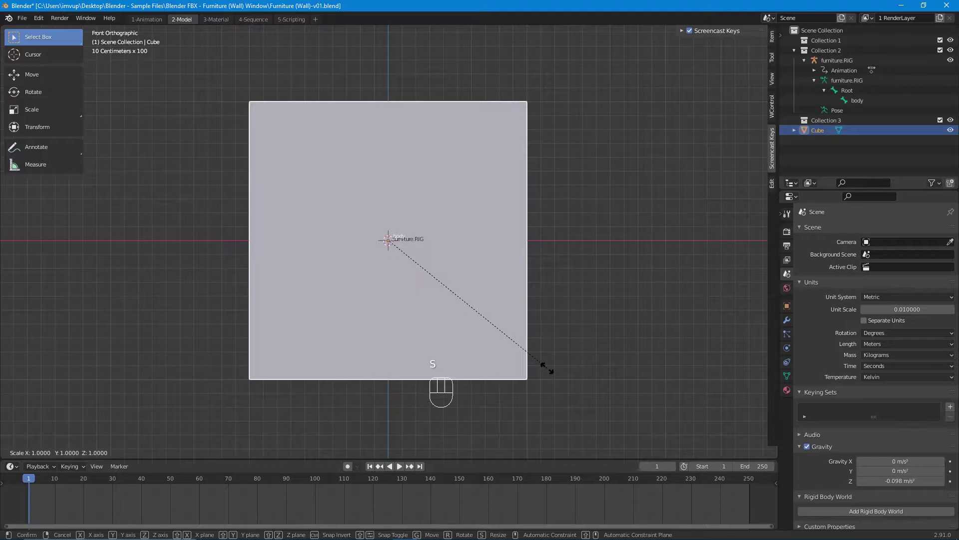
{"action": "key", "text": "ctrl"}
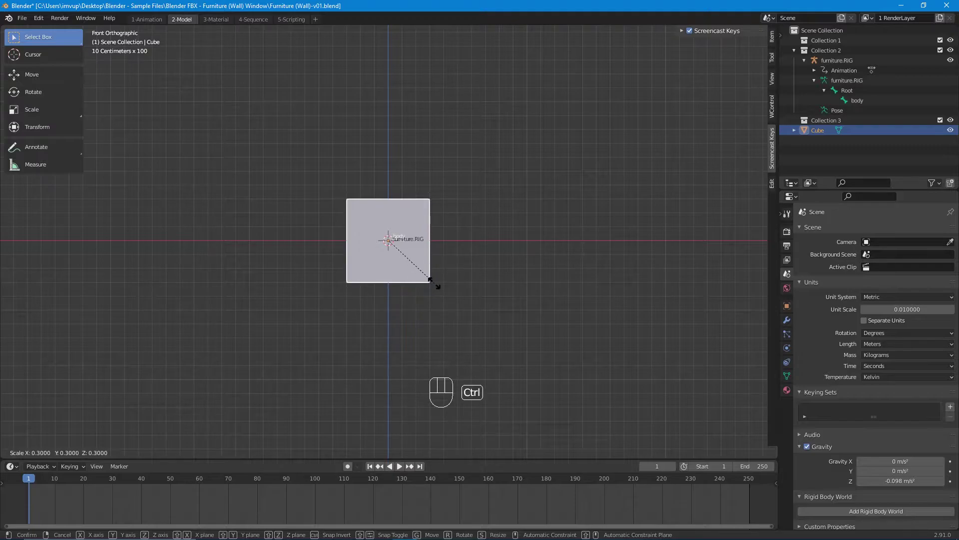
{"action": "left_click", "coordinate": [434, 283]}
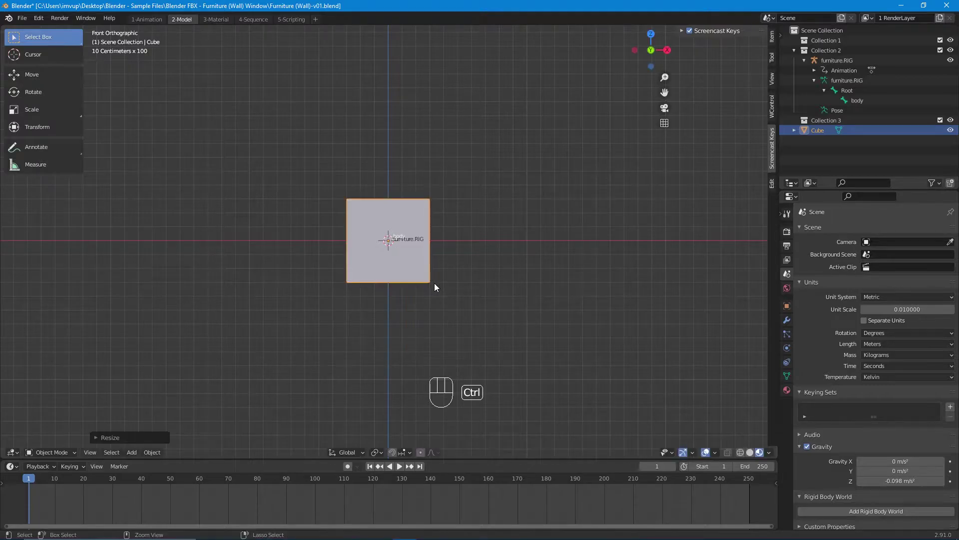
{"action": "middle_click_drag", "start_coordinate": [433, 283], "coordinate": [423, 326]}
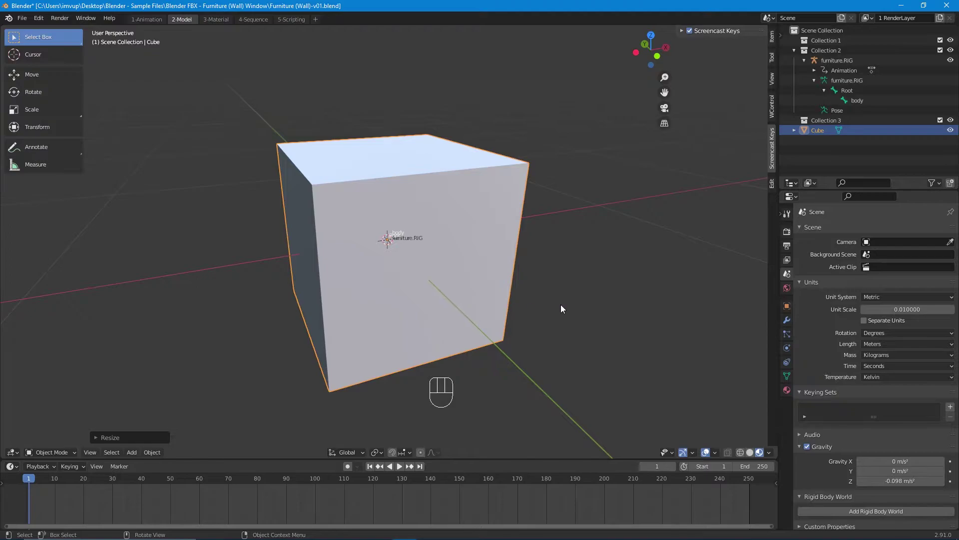
Scale the cube along Z into a thin square slab, then return to front view
{"action": "key", "text": "s"}
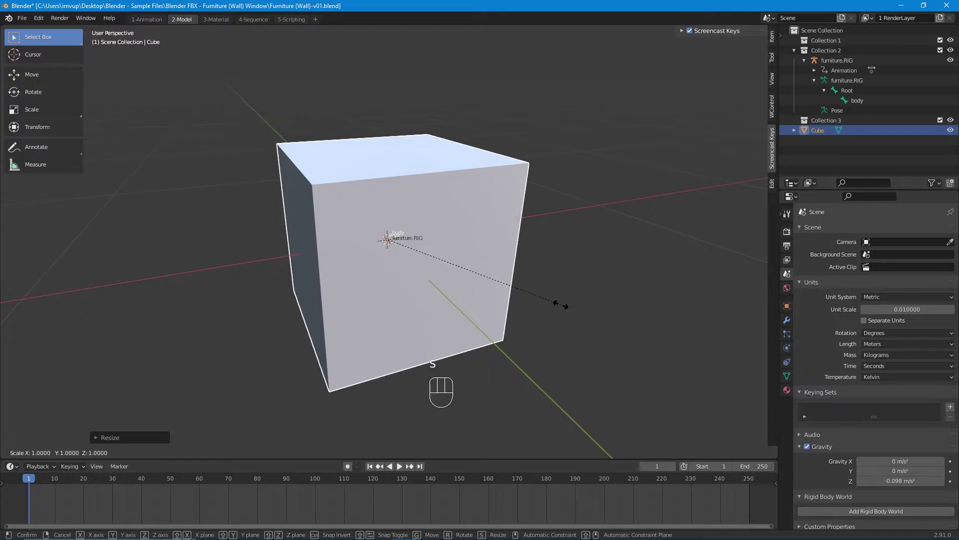
{"action": "key", "text": "z"}
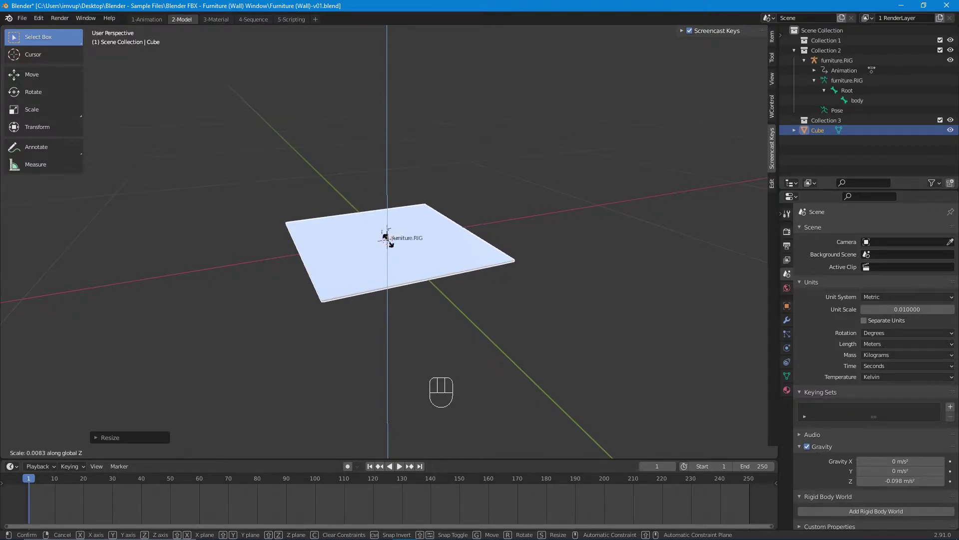
{"action": "left_click", "coordinate": [392, 242]}
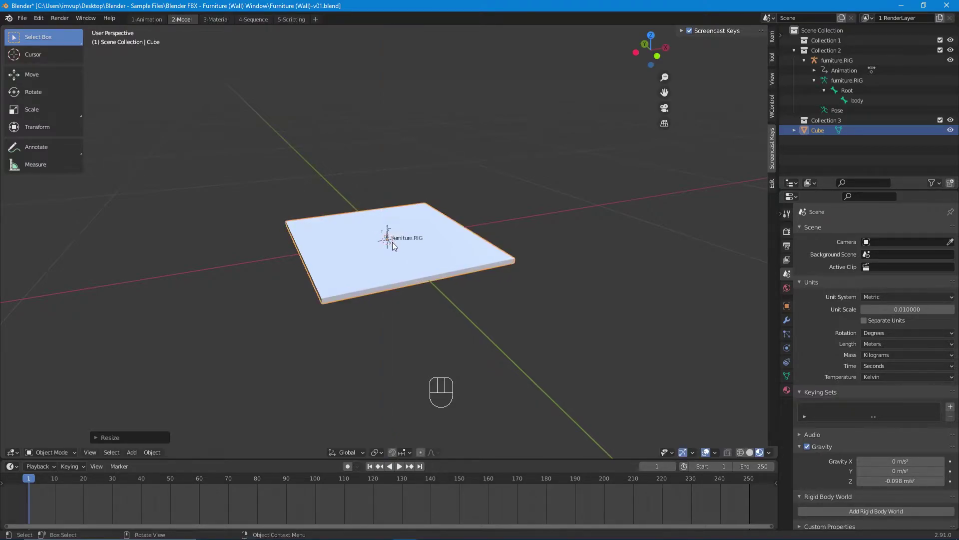
{"action": "scroll", "coordinate": [393, 242], "scroll_direction": "up", "scroll_amount": 5}
{"action": "middle_click_drag", "start_coordinate": [393, 241], "coordinate": [436, 268]}
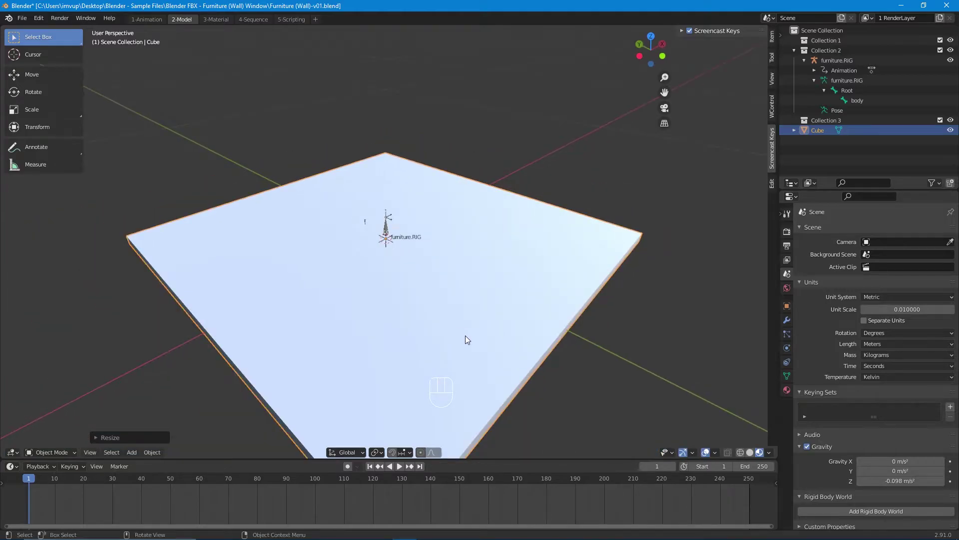
{"action": "scroll", "coordinate": [465, 336], "scroll_direction": "down", "scroll_amount": 3}
{"action": "middle_click_drag", "start_coordinate": [447, 344], "coordinate": [247, 110]}
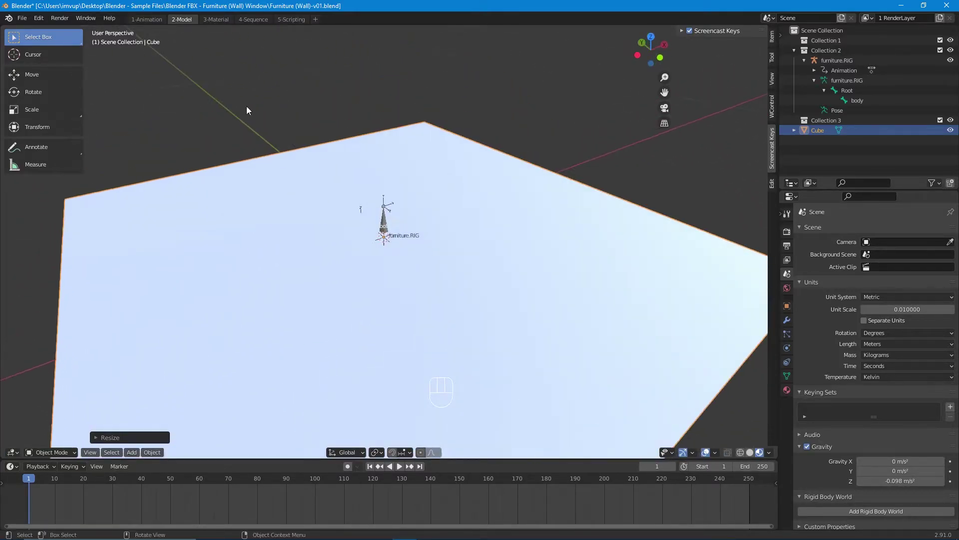
{"action": "scroll", "coordinate": [475, 302], "scroll_direction": "down", "scroll_amount": 1}
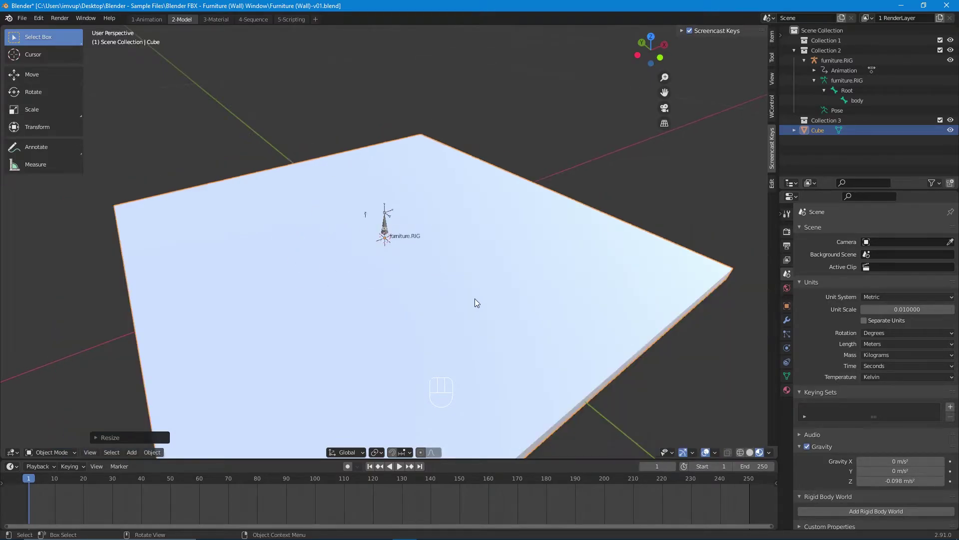
{"action": "scroll", "coordinate": [475, 302], "scroll_direction": "down", "scroll_amount": 3}
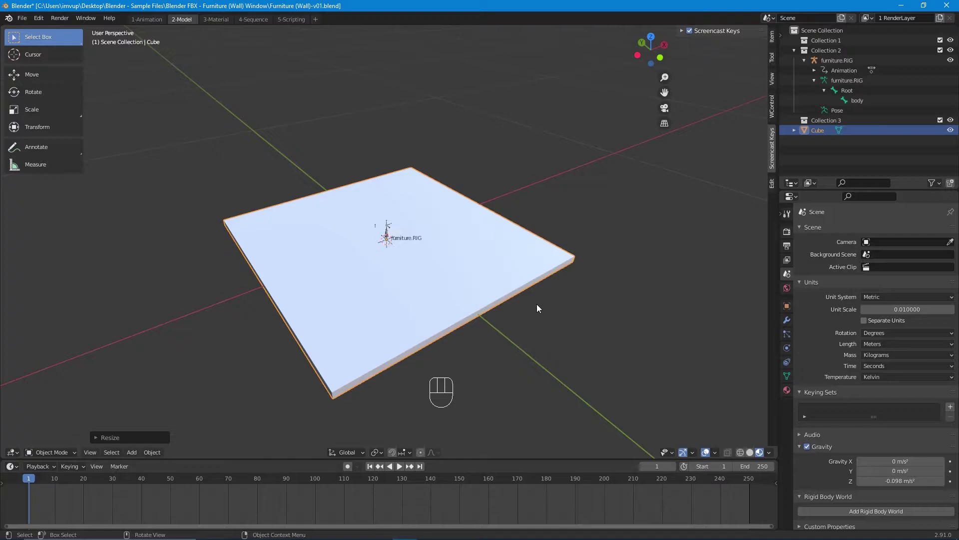
{"action": "key", "text": "KP_1"}
{"action": "key", "text": "KP_1"}
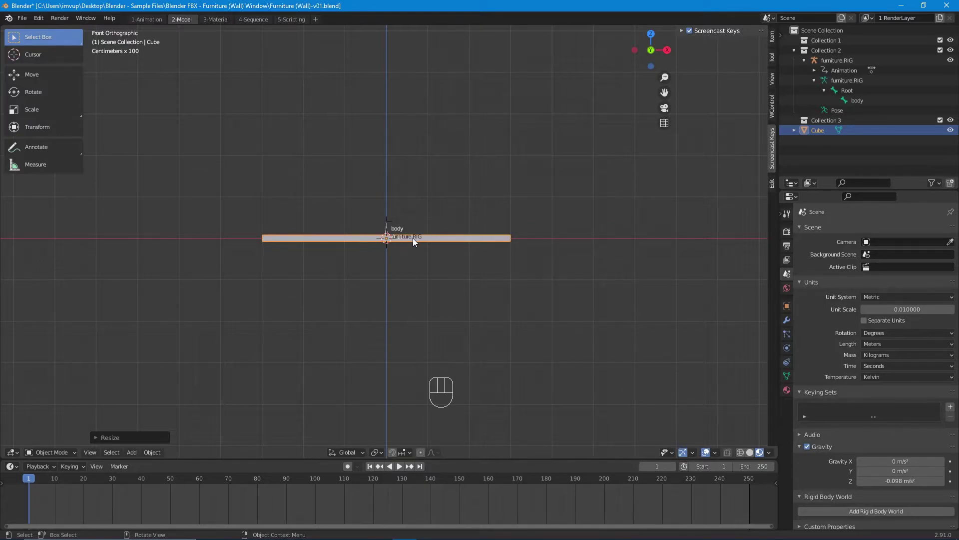
From top view, shrink the slab uniformly to 0.6
{"action": "key", "text": "KP_7"}
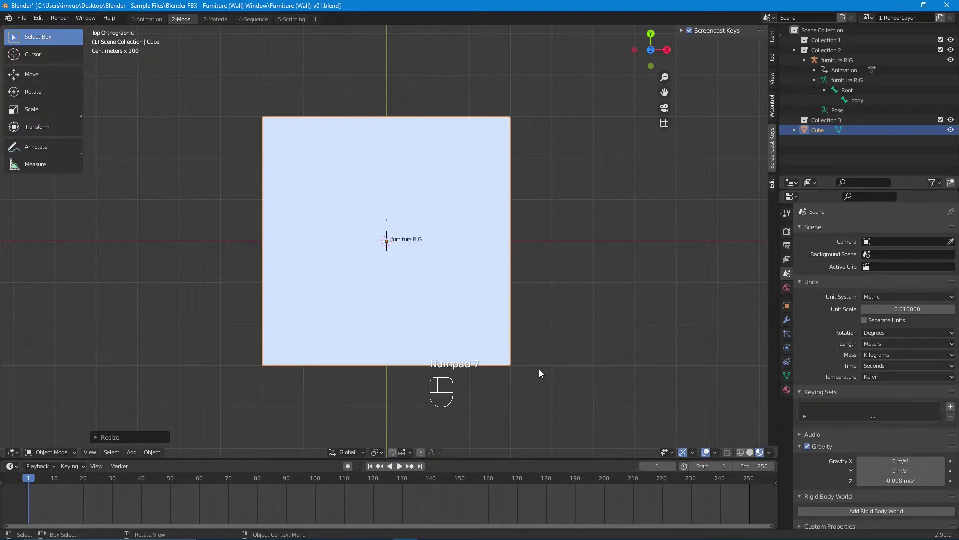
{"action": "key", "text": "s"}
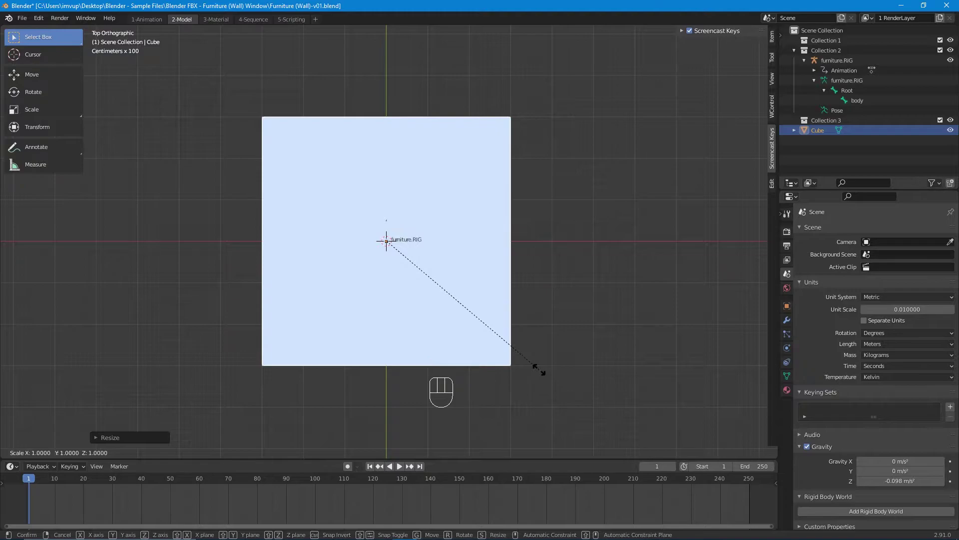
{"action": "key", "text": "ctrl"}
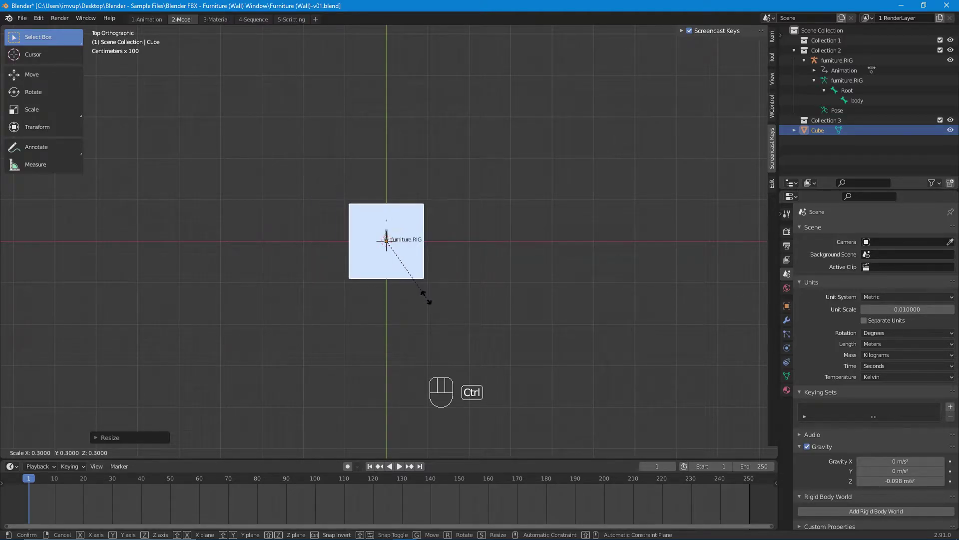
{"action": "left_click", "coordinate": [425, 298]}
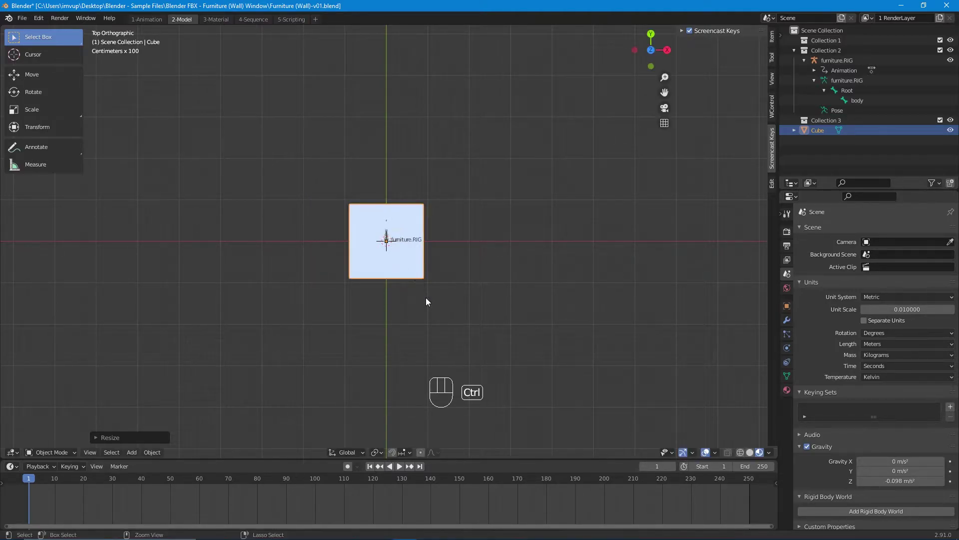
{"action": "scroll", "coordinate": [425, 297], "scroll_direction": "up", "scroll_amount": 6}
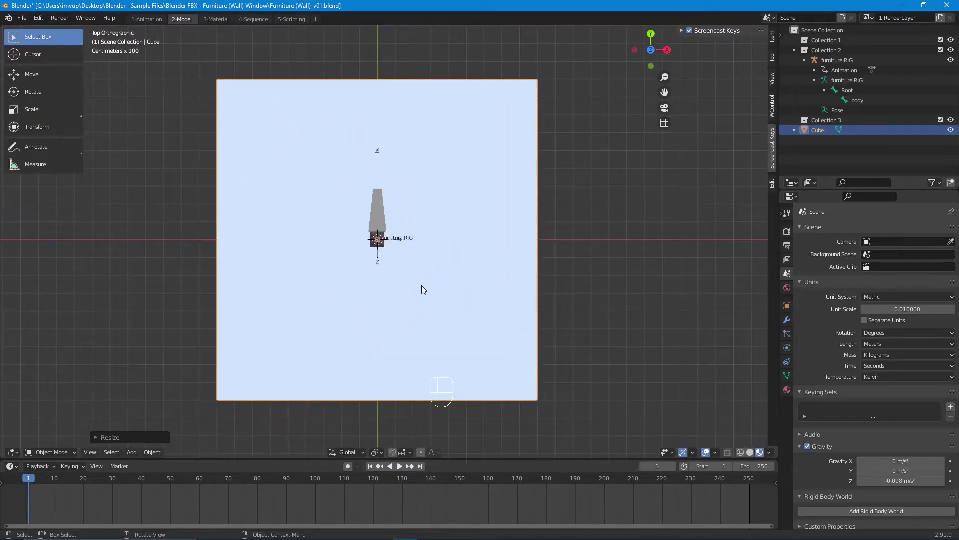
{"action": "middle_click_drag", "start_coordinate": [392, 223], "coordinate": [377, 241]}
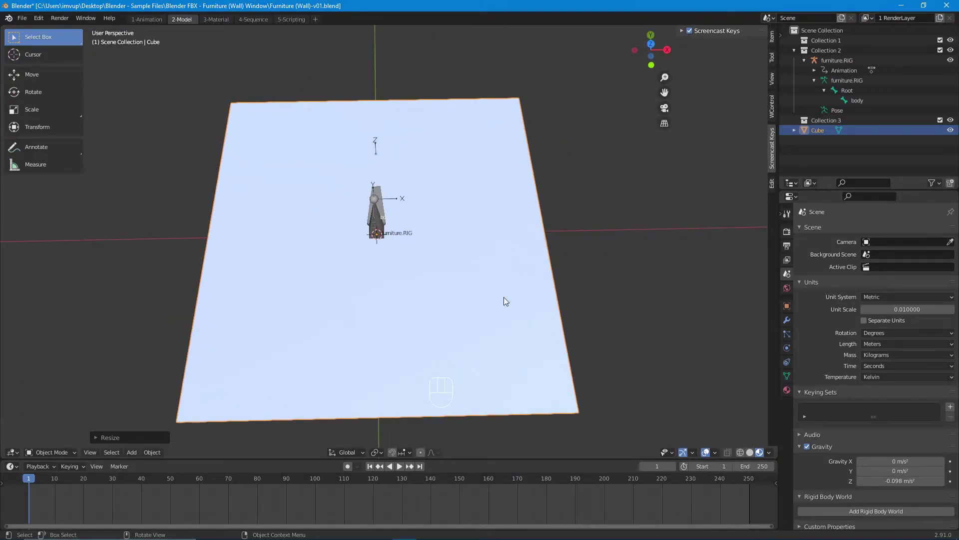
Narrow the panel to 0.8 along X and enter Edit Mode
{"action": "key", "text": "s"}
{"action": "key", "text": "x"}
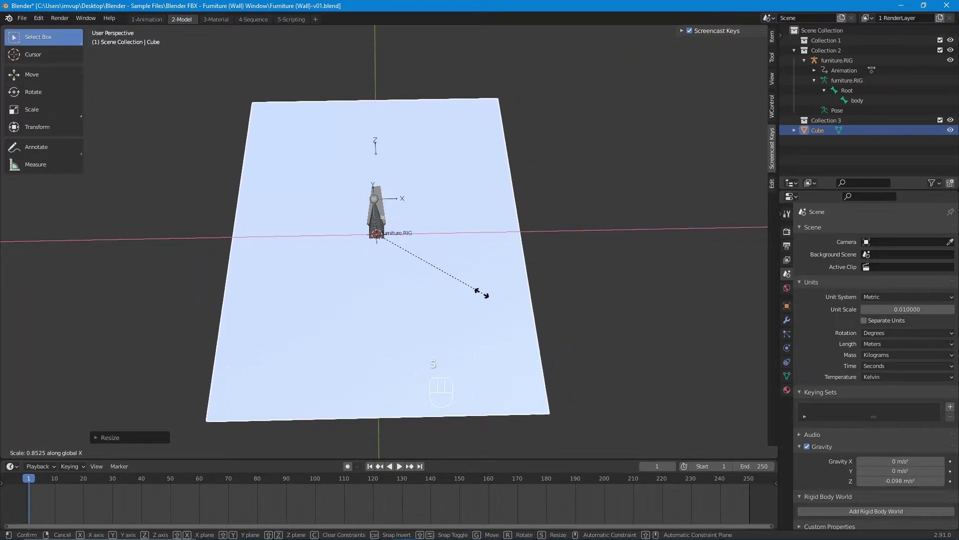
{"action": "key", "text": "ctrl"}
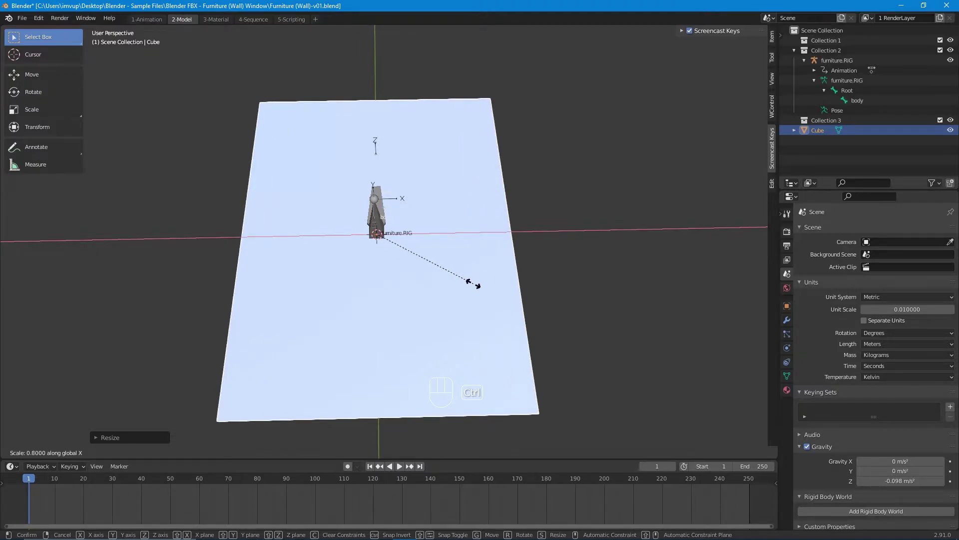
{"action": "left_click", "coordinate": [473, 283]}
{"action": "middle_click_drag", "start_coordinate": [472, 284], "coordinate": [410, 311]}
{"action": "key", "text": "Tab"}
Select the panel's top face and inset it to leave a thin border
{"action": "left_click", "coordinate": [404, 288]}
{"action": "scroll", "coordinate": [403, 249], "scroll_direction": "down", "scroll_amount": 4}
{"action": "scroll", "coordinate": [392, 254], "scroll_direction": "up", "scroll_amount": 6}
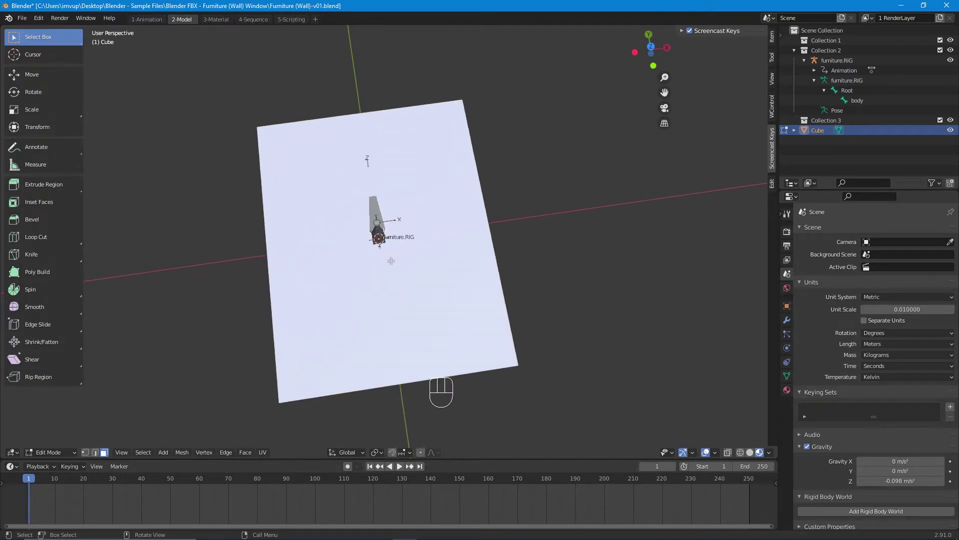
{"action": "middle_click_drag", "start_coordinate": [356, 287], "coordinate": [315, 205]}
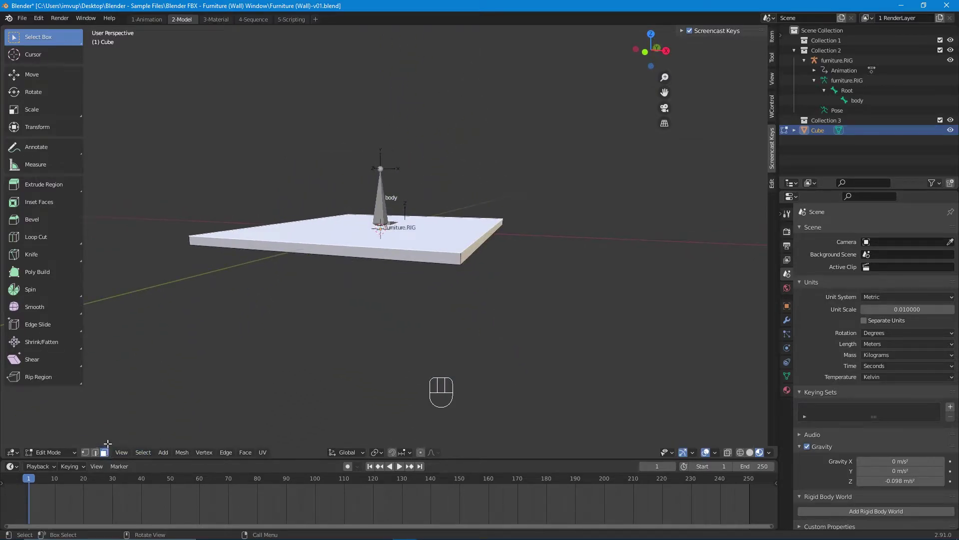
{"action": "middle_click_drag", "start_coordinate": [275, 261], "coordinate": [367, 233]}
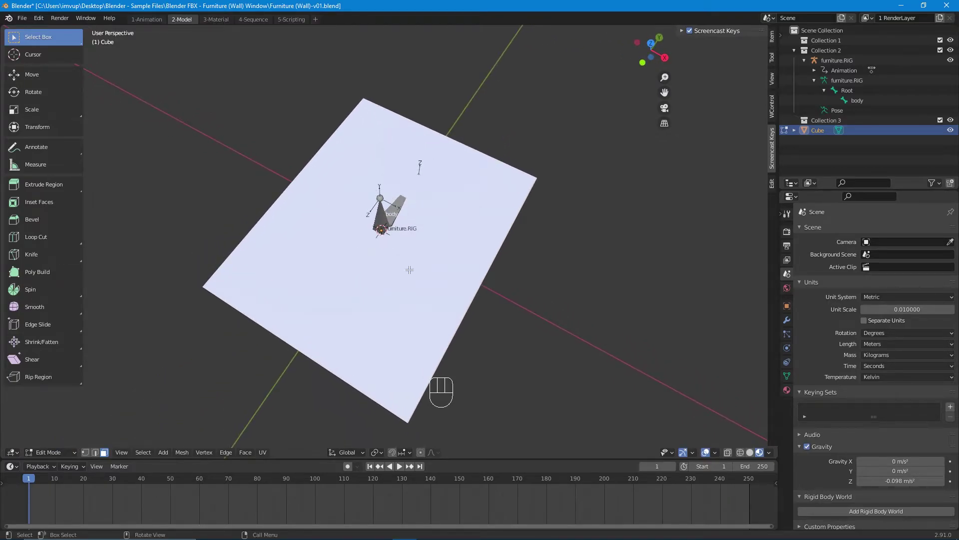
{"action": "key", "text": "i"}
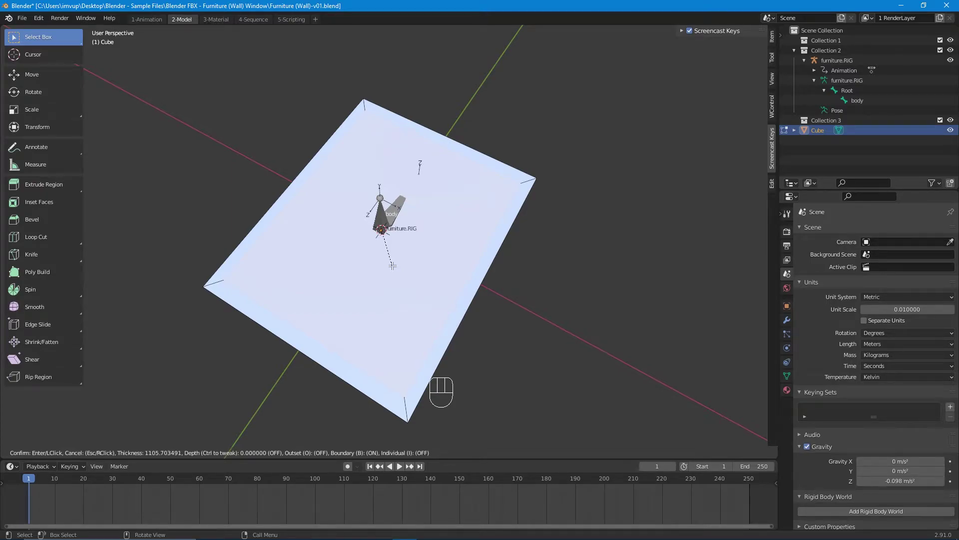
{"action": "left_click", "coordinate": [392, 265]}
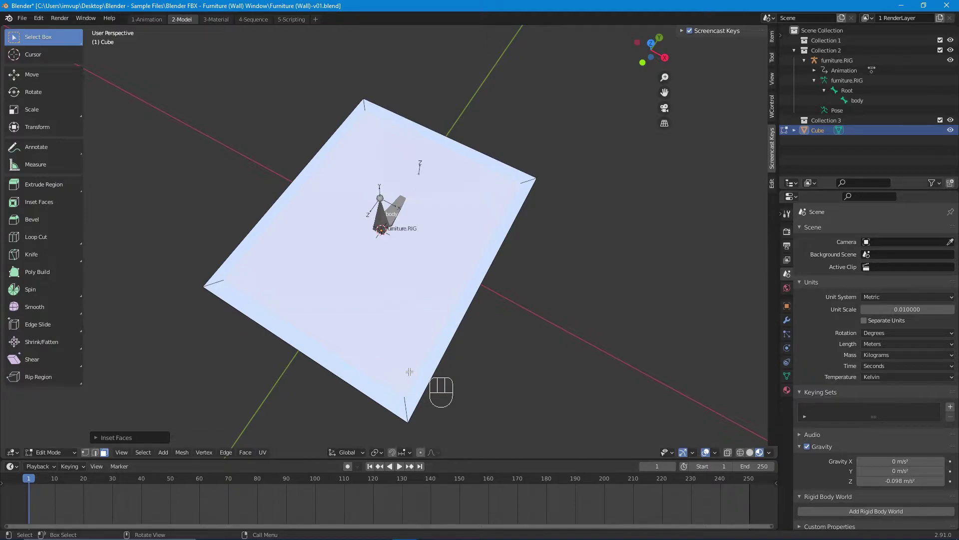
Orbit around the panel to inspect the inset from the top, sides and underside
{"action": "middle_click_drag", "start_coordinate": [359, 119], "coordinate": [329, 299]}
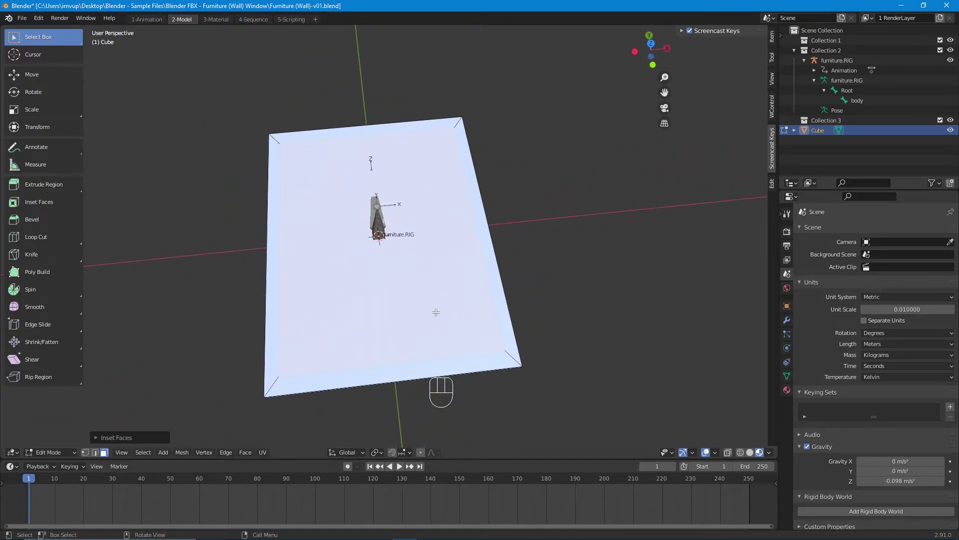
{"action": "middle_click_drag", "start_coordinate": [435, 312], "coordinate": [360, 320]}
{"action": "scroll", "coordinate": [404, 271], "scroll_direction": "up", "scroll_amount": 3}
{"action": "middle_click_drag", "start_coordinate": [494, 359], "coordinate": [210, 208]}
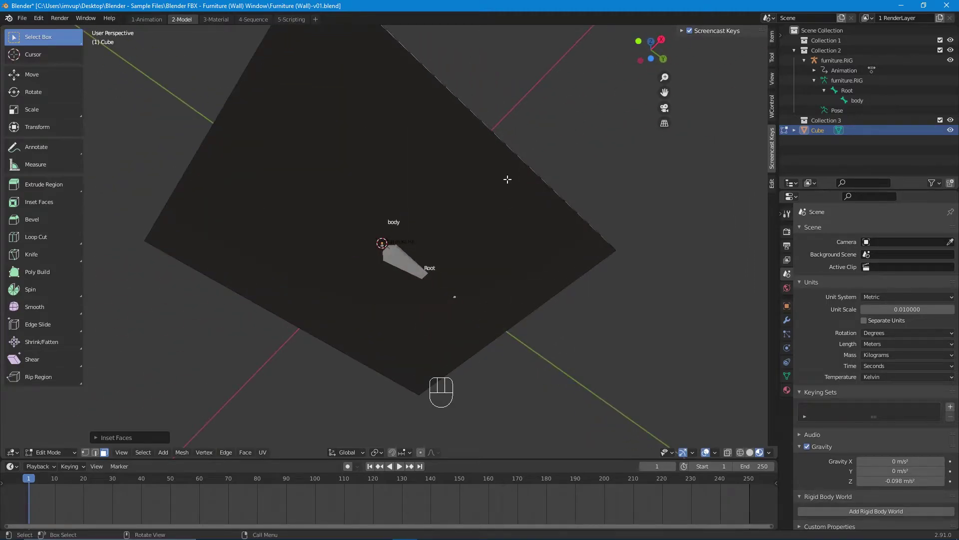
{"action": "middle_click_drag", "start_coordinate": [310, 120], "coordinate": [366, 264]}
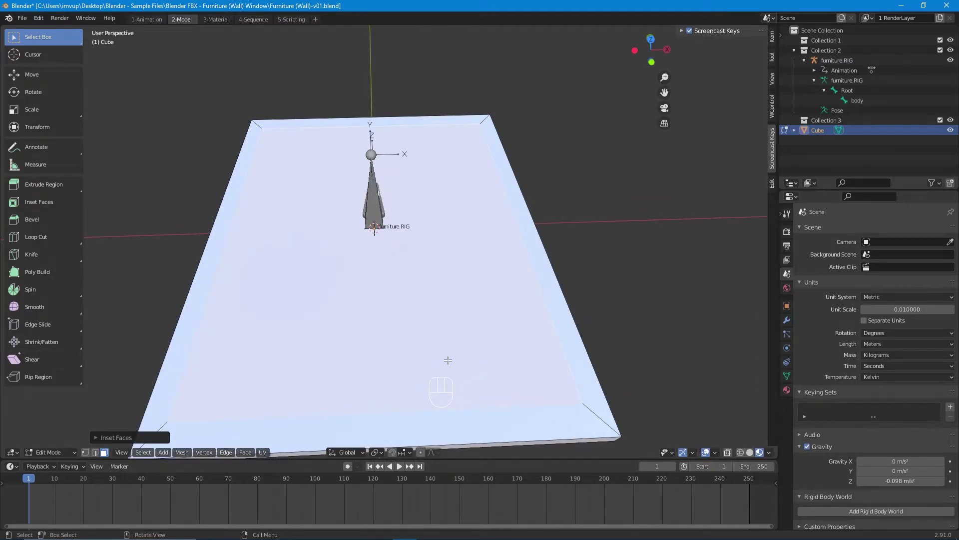
{"action": "middle_click_drag", "start_coordinate": [427, 214], "coordinate": [481, 134]}
{"action": "middle_click_drag", "start_coordinate": [529, 159], "coordinate": [474, 260]}
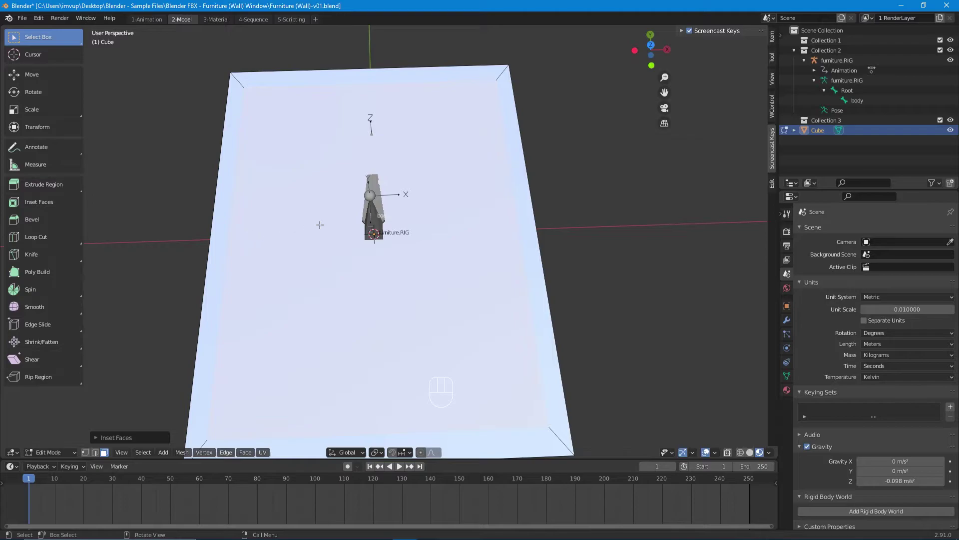
{"action": "middle_click_drag", "start_coordinate": [319, 225], "coordinate": [322, 228]}
{"action": "middle_click_drag", "start_coordinate": [305, 279], "coordinate": [302, 167]}
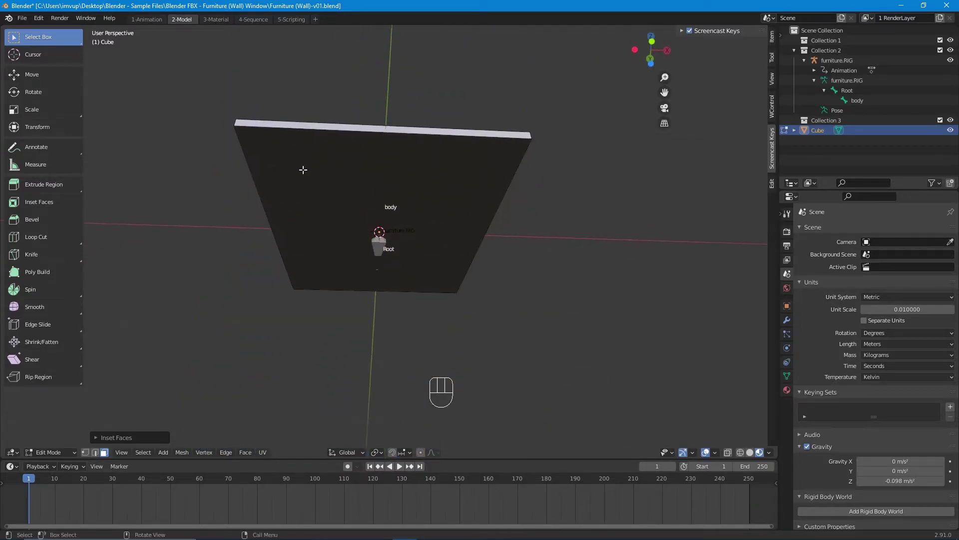
{"action": "middle_click_drag", "start_coordinate": [438, 242], "coordinate": [419, 235]}
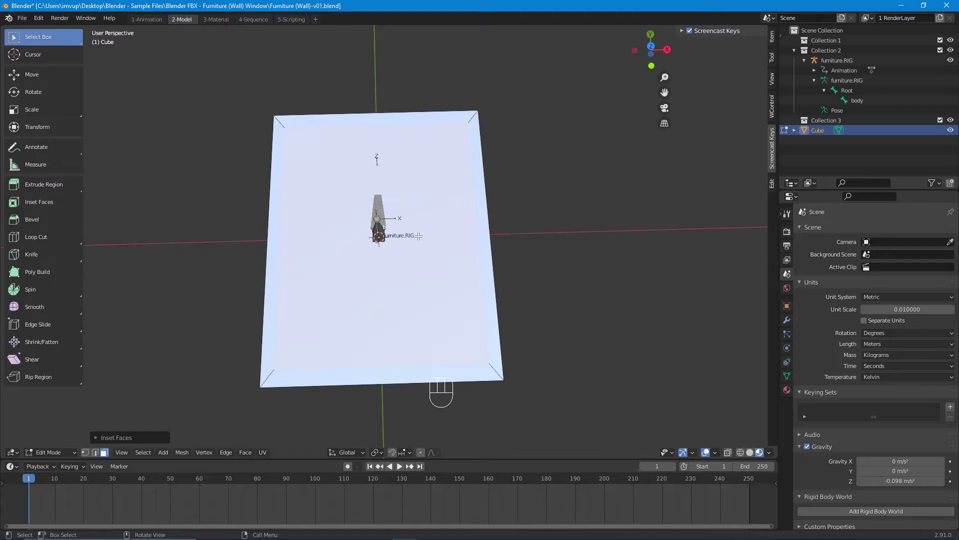
{"action": "scroll", "coordinate": [419, 235], "scroll_direction": "up", "scroll_amount": 2}
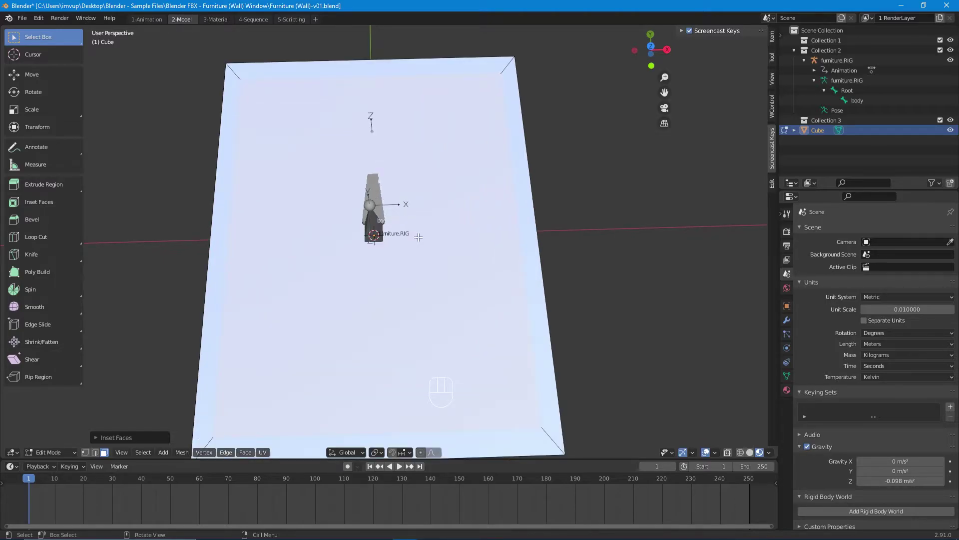
{"action": "middle_click_drag", "start_coordinate": [418, 268], "coordinate": [384, 199]}
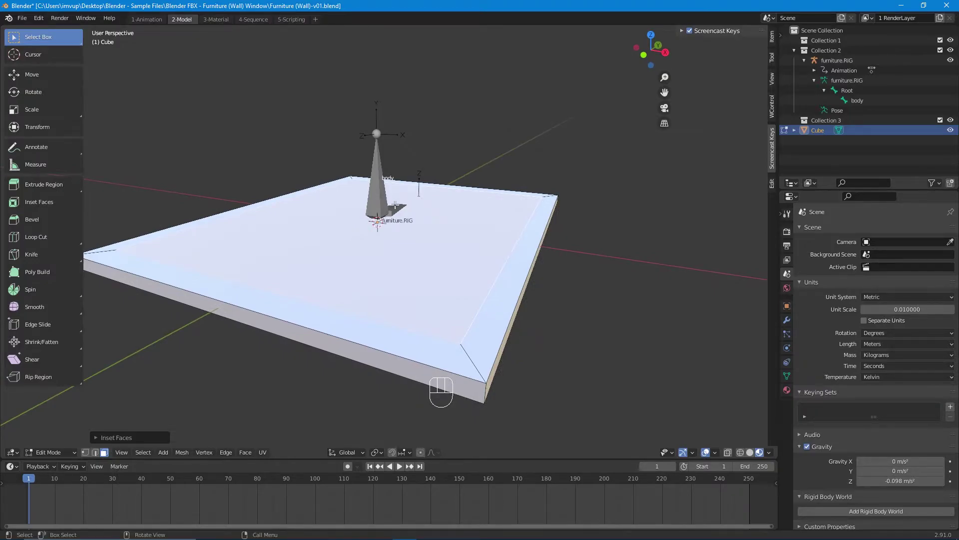
{"action": "middle_click_drag", "start_coordinate": [415, 239], "coordinate": [444, 233]}
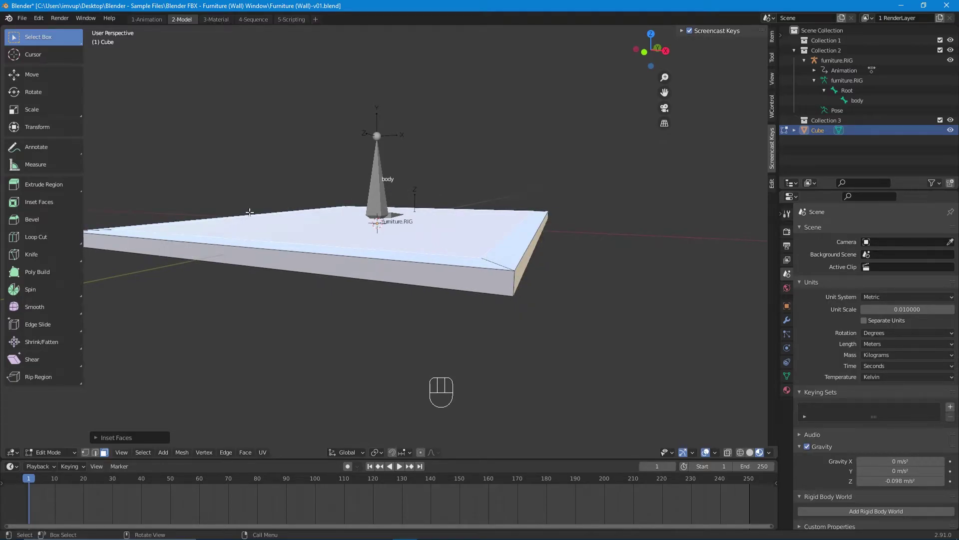
{"action": "middle_click_drag", "start_coordinate": [485, 234], "coordinate": [456, 231]}
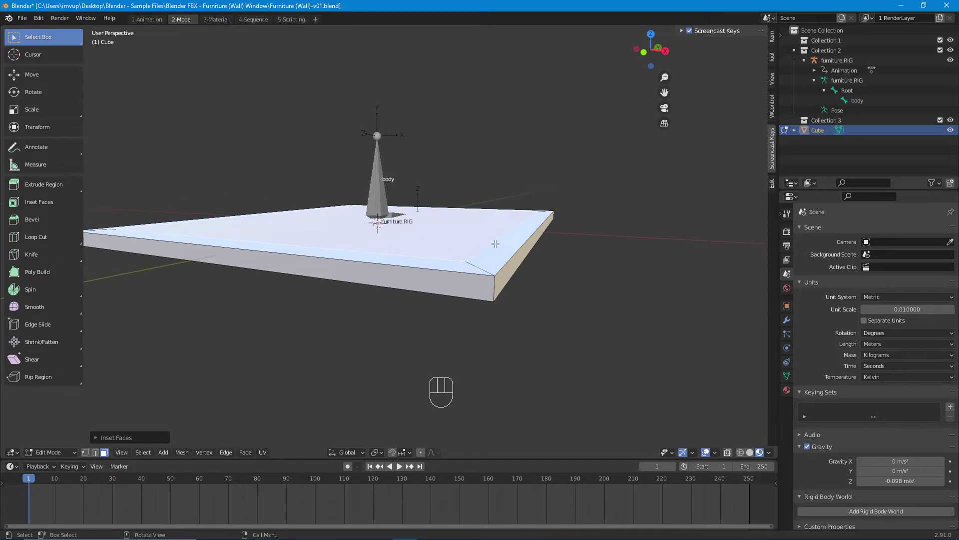
Extrude the inset central face downward to recess it
{"action": "key", "text": "e"}
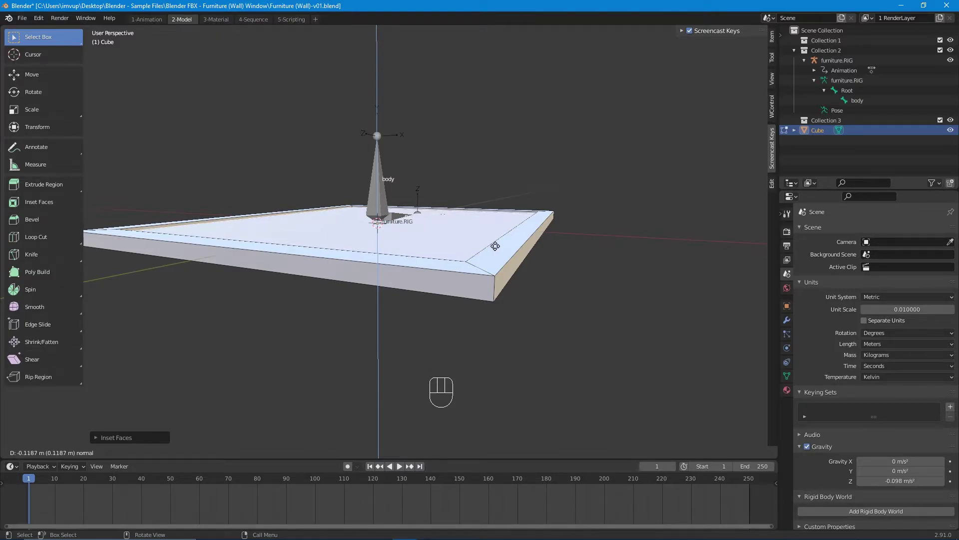
{"action": "left_click", "coordinate": [495, 246]}
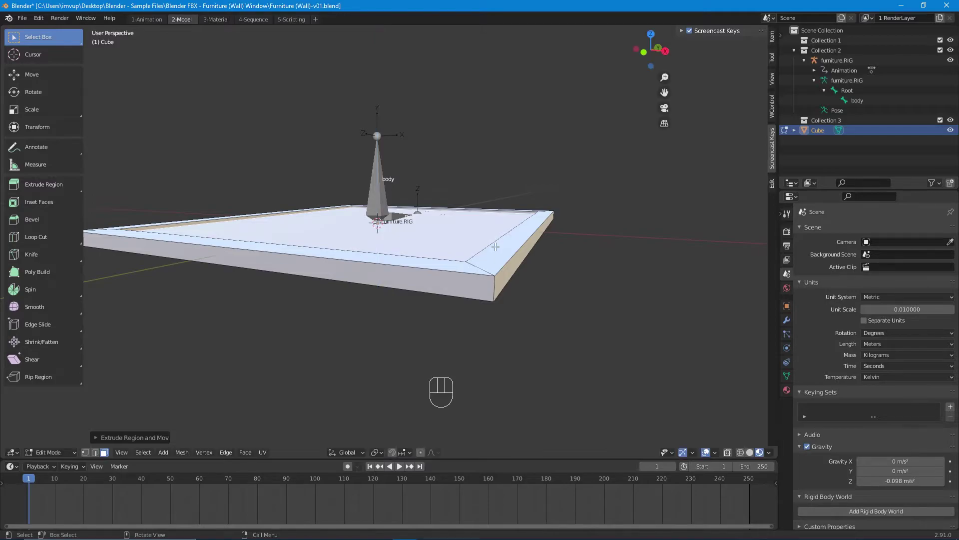
{"action": "middle_click_drag", "start_coordinate": [419, 266], "coordinate": [358, 358]}
Select the four border faces and raise them along Z into a rim
{"action": "left_click", "coordinate": [363, 382]}
{"action": "left_click", "coordinate": [273, 332], "text": "shift"}
{"action": "left_click", "coordinate": [282, 328], "text": "shift"}
{"action": "left_click", "coordinate": [241, 197], "text": "shift"}
{"action": "middle_click_drag", "start_coordinate": [242, 196], "coordinate": [469, 278]}
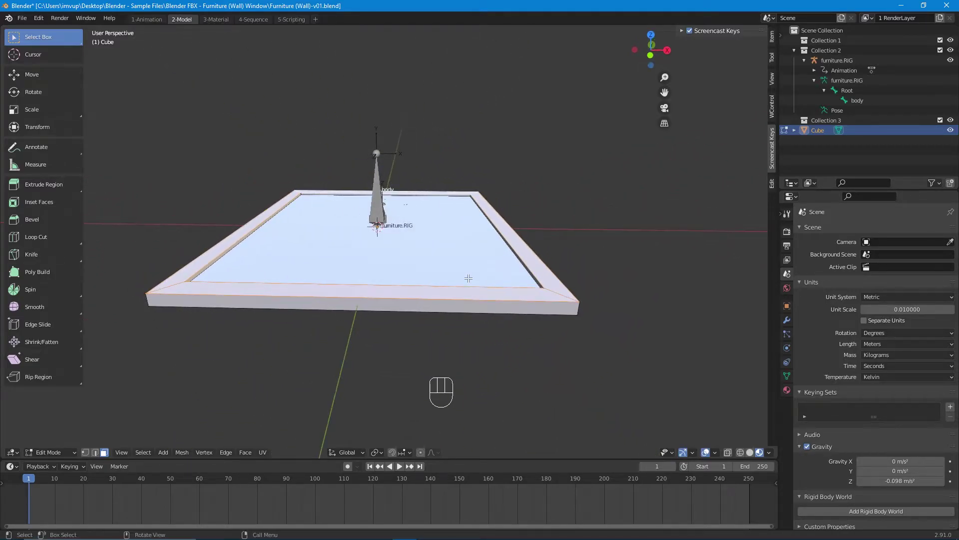
{"action": "key", "text": "g"}
{"action": "key", "text": "z"}
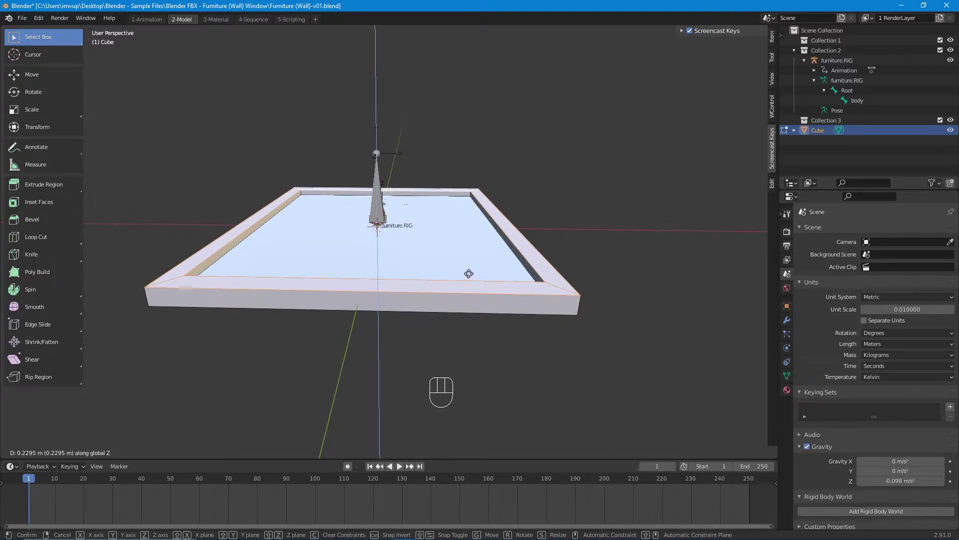
{"action": "left_click", "coordinate": [459, 263]}
{"action": "left_click", "coordinate": [438, 253]}
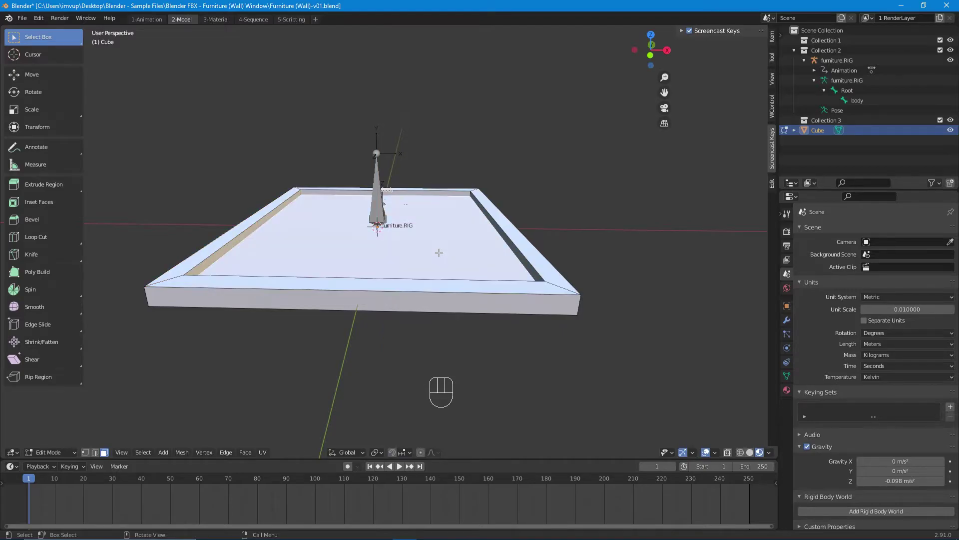
{"action": "middle_click_drag", "start_coordinate": [458, 248], "coordinate": [462, 338]}
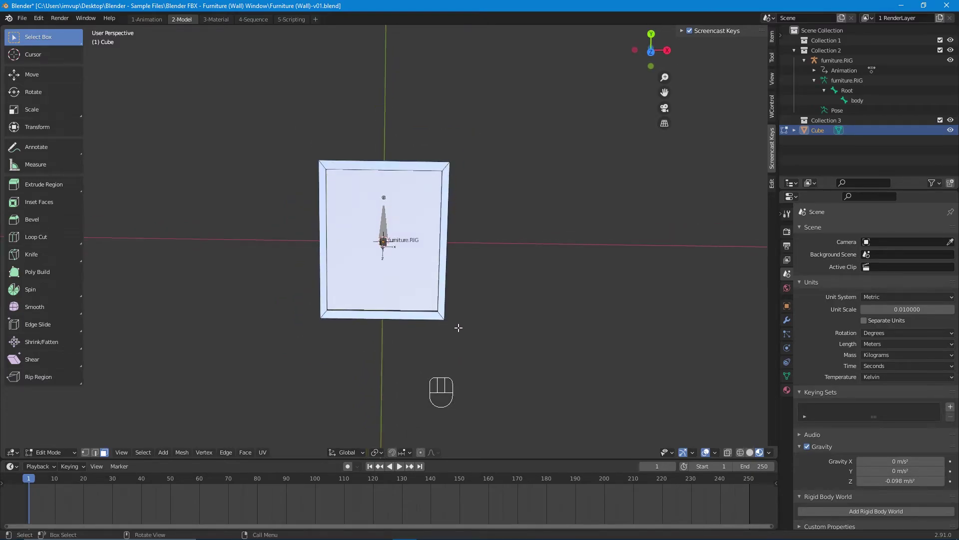
{"action": "scroll", "coordinate": [466, 326], "scroll_direction": "up", "scroll_amount": 5}
{"action": "middle_click_drag", "start_coordinate": [470, 301], "coordinate": [437, 292]}
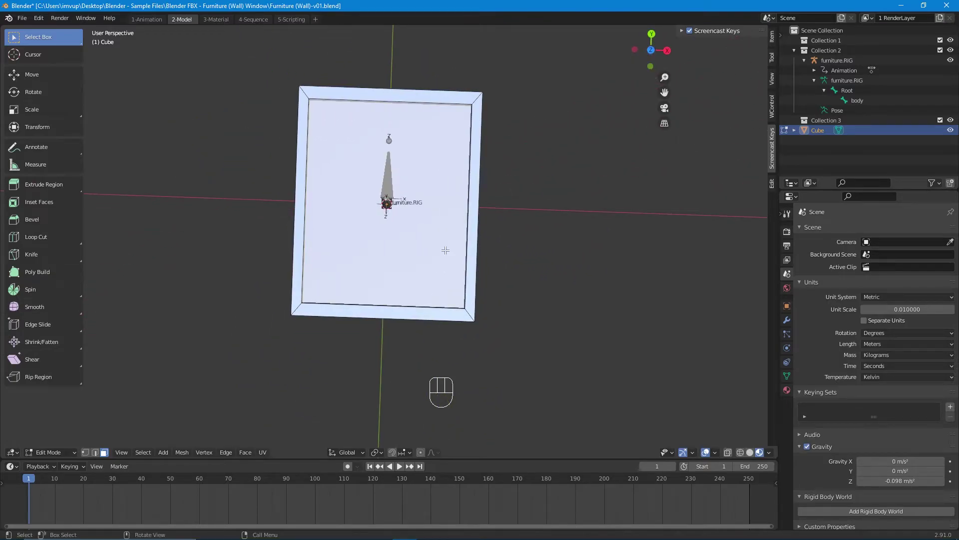
{"action": "middle_click_drag", "start_coordinate": [445, 250], "coordinate": [404, 241]}
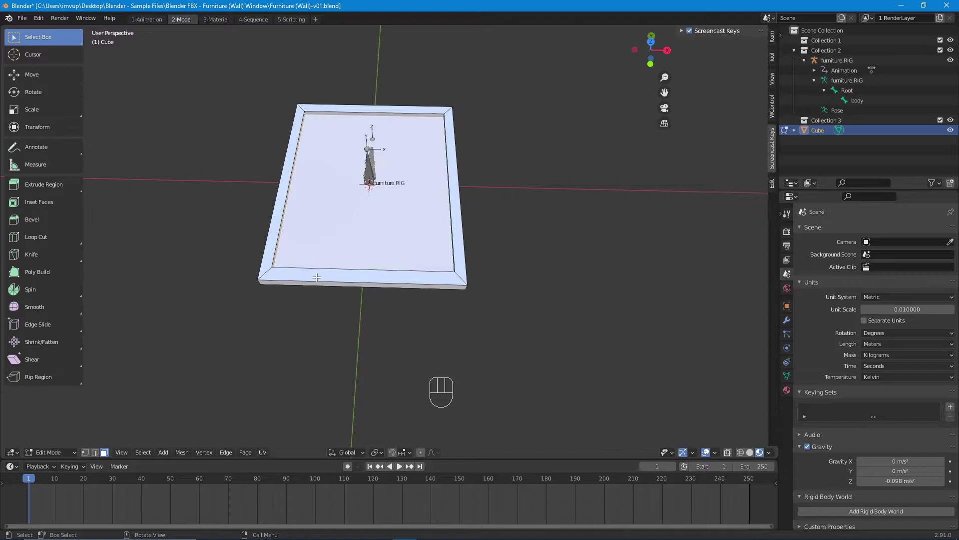
{"action": "middle_click_drag", "start_coordinate": [475, 181], "coordinate": [479, 225]}
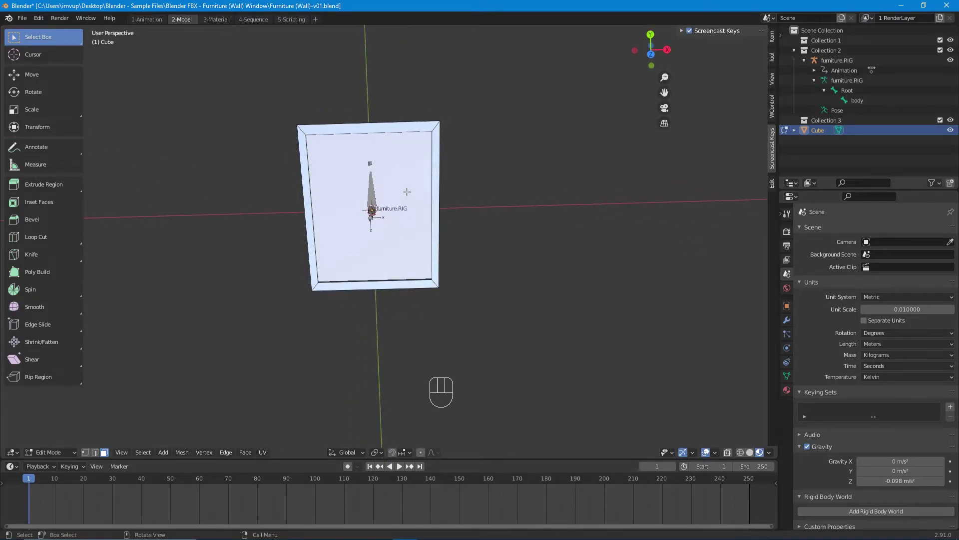
{"action": "scroll", "coordinate": [451, 226], "scroll_direction": "down", "scroll_amount": 2}
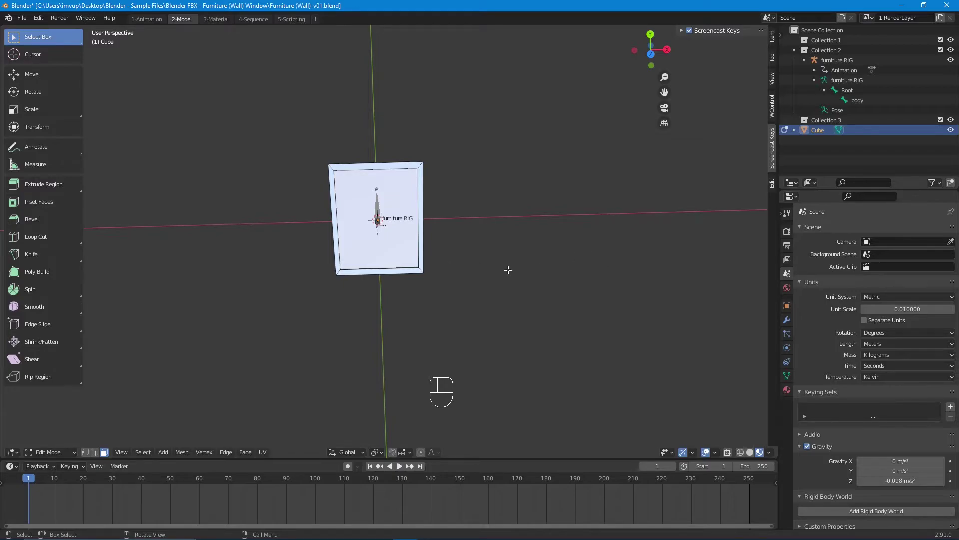
{"action": "scroll", "coordinate": [499, 265], "scroll_direction": "up", "scroll_amount": 4}
{"action": "middle_click_drag", "start_coordinate": [499, 266], "coordinate": [546, 268]}
{"action": "scroll", "coordinate": [554, 267], "scroll_direction": "down", "scroll_amount": 4}
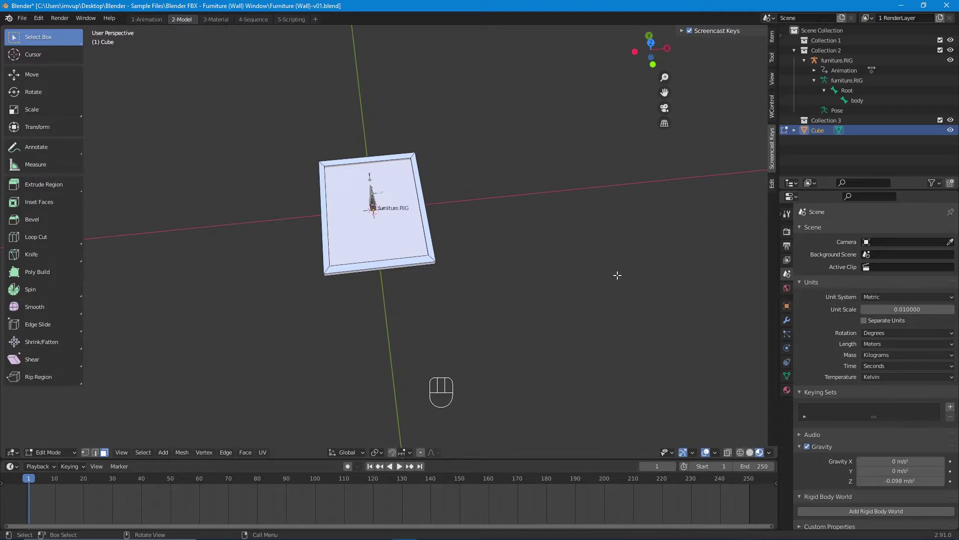
{"action": "scroll", "coordinate": [522, 270], "scroll_direction": "down", "scroll_amount": 2}
{"action": "scroll", "coordinate": [521, 269], "scroll_direction": "up", "scroll_amount": 2}
Back in Object Mode, add a second cube and scale it down
{"action": "key", "text": "Tab"}
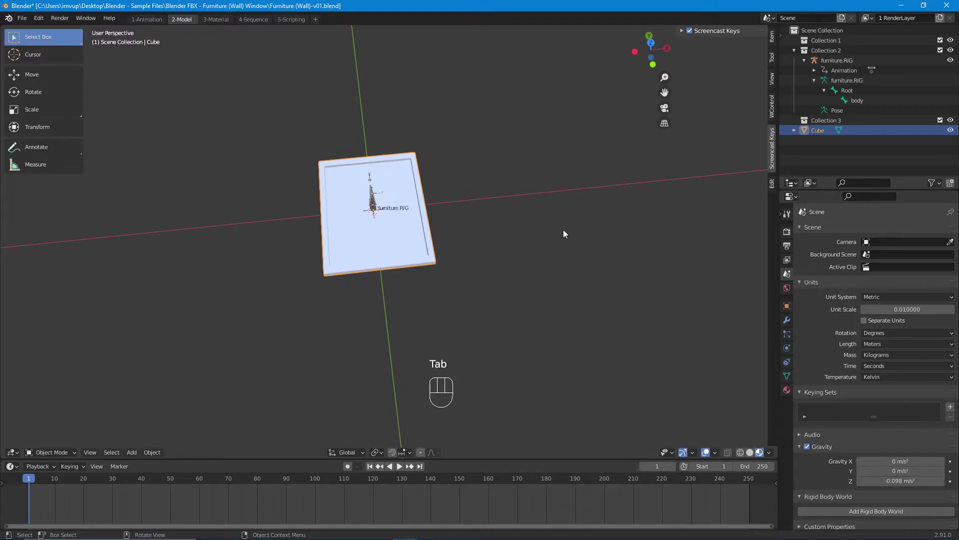
{"action": "key", "text": "shift"}
{"action": "key", "text": "shift+a"}
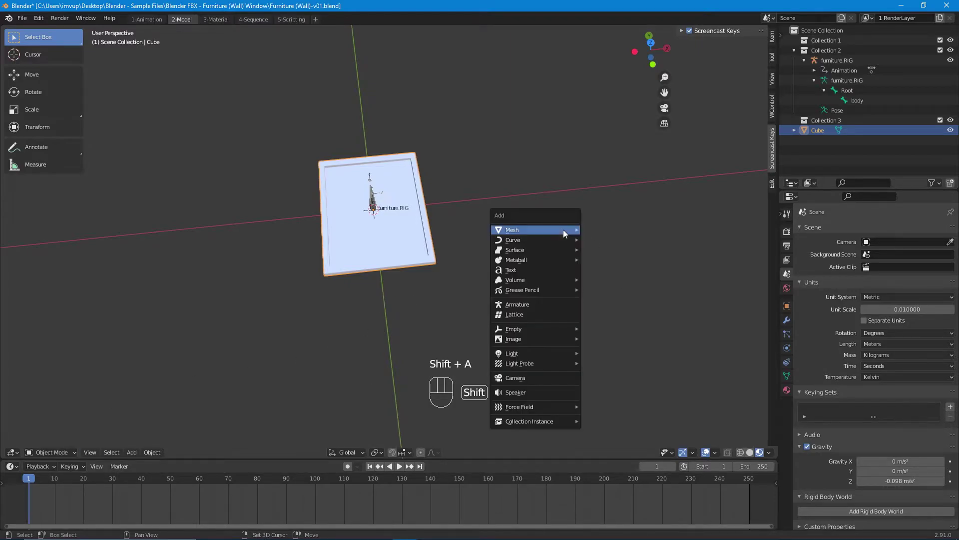
{"action": "mouse_move", "coordinate": [562, 233]}
{"action": "left_click", "coordinate": [607, 235]}
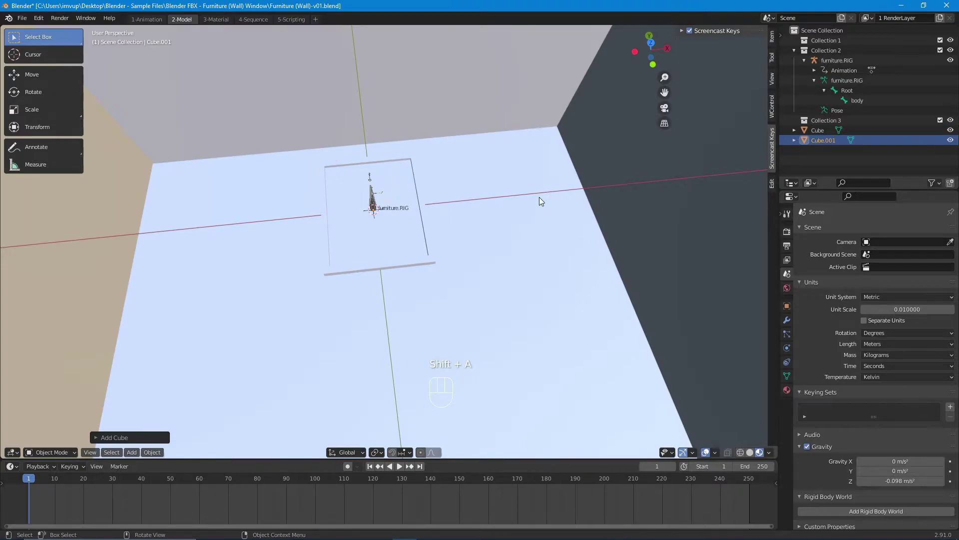
{"action": "scroll", "coordinate": [601, 282], "scroll_direction": "down", "scroll_amount": 2}
{"action": "key", "text": "s"}
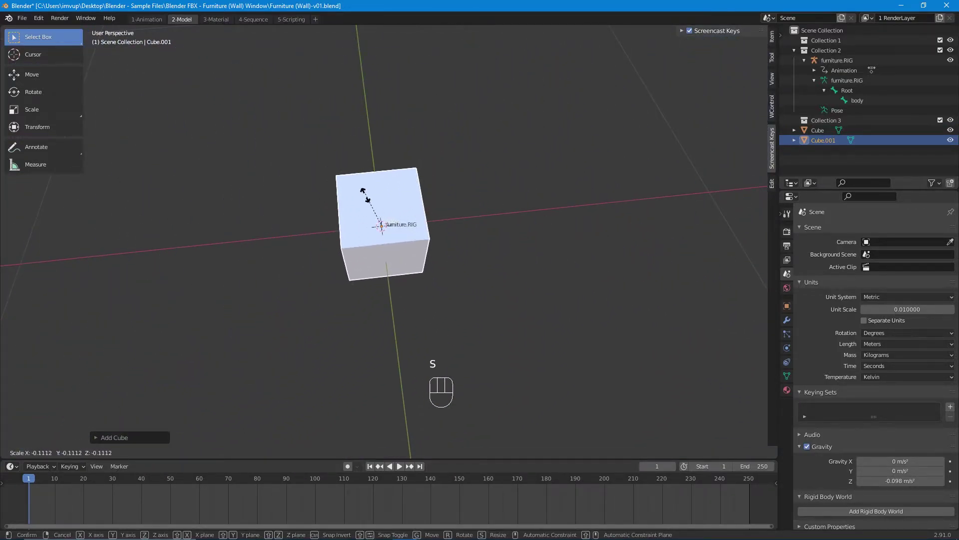
{"action": "left_click", "coordinate": [376, 214]}
{"action": "scroll", "coordinate": [376, 214], "scroll_direction": "up", "scroll_amount": 6}
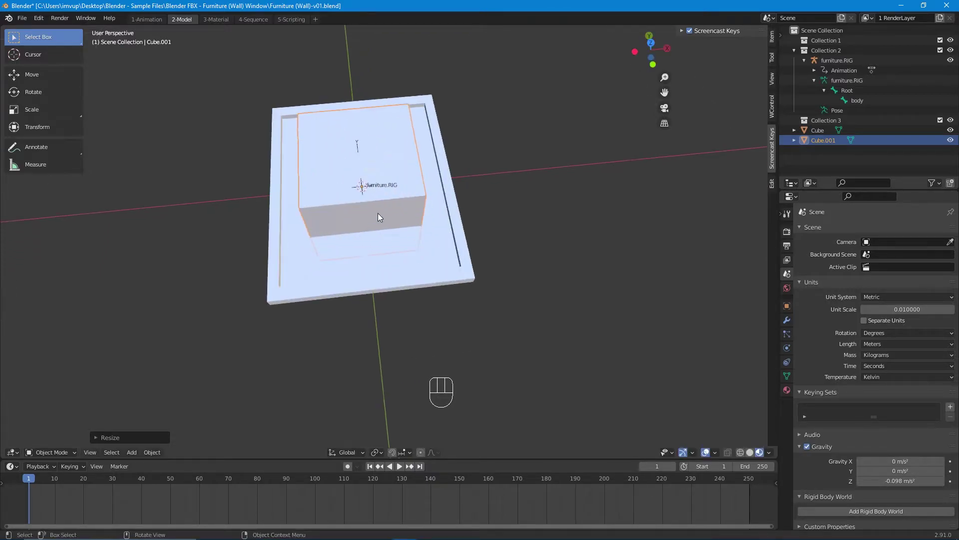
{"action": "scroll", "coordinate": [383, 209], "scroll_direction": "down", "scroll_amount": 2}
Move the new cube along X to stand right of the window frame
{"action": "key", "text": "g"}
{"action": "key", "text": "z"}
{"action": "key", "text": "x"}
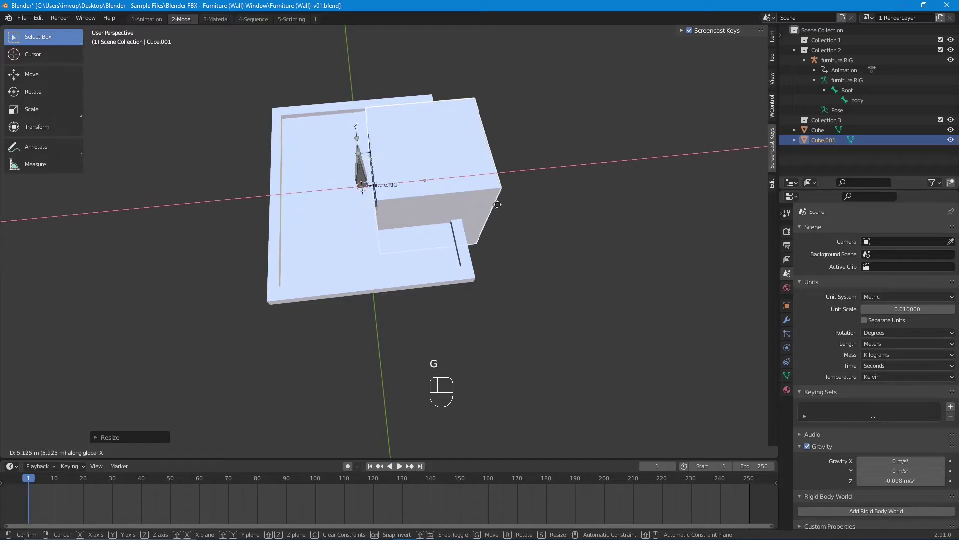
{"action": "left_click", "coordinate": [622, 199]}
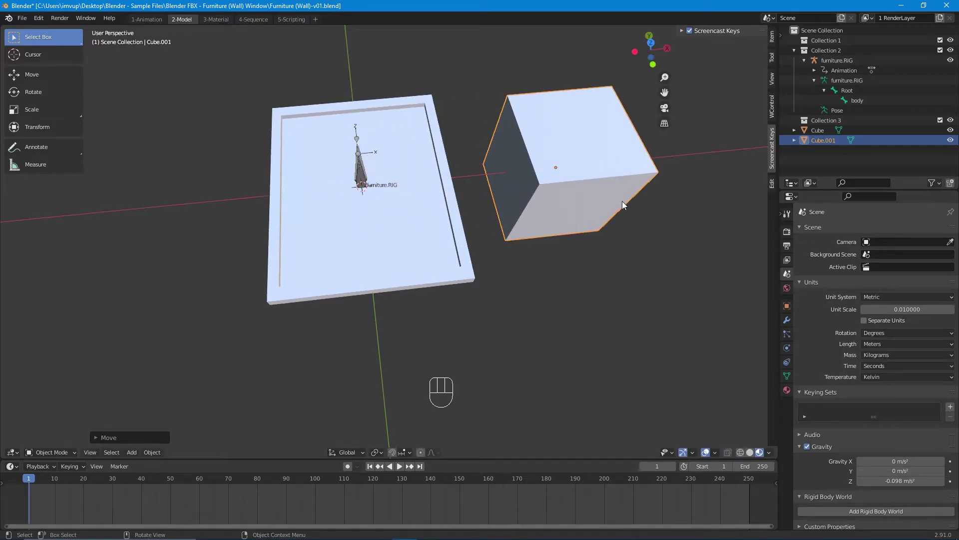
{"action": "middle_click_drag", "start_coordinate": [610, 201], "coordinate": [467, 265]}
{"action": "key", "text": "g"}
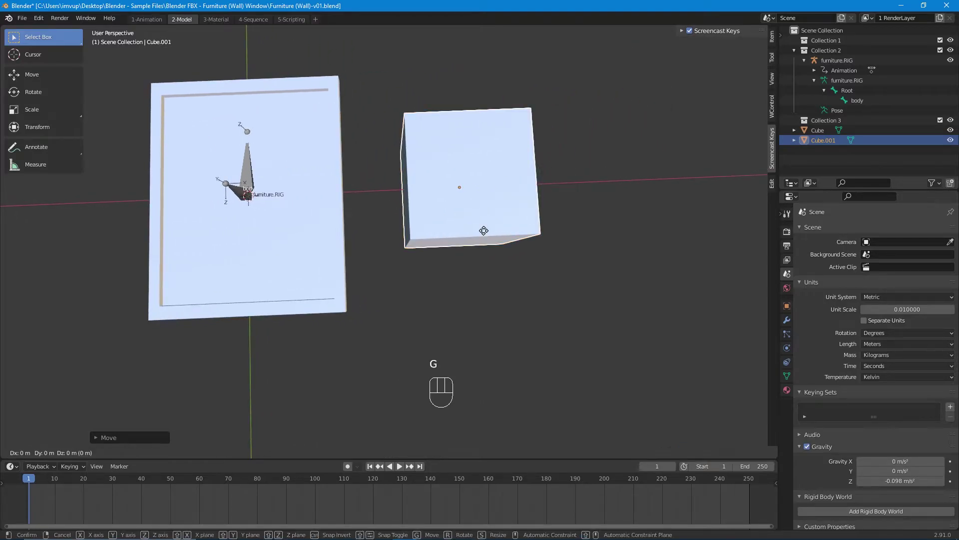
{"action": "key", "text": "z"}
{"action": "key", "text": "x"}
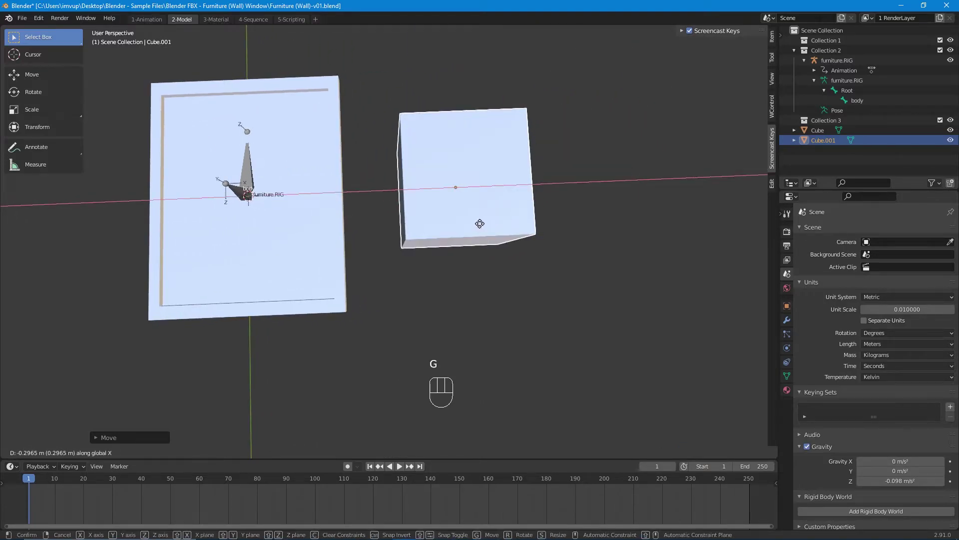
{"action": "key", "text": "y"}
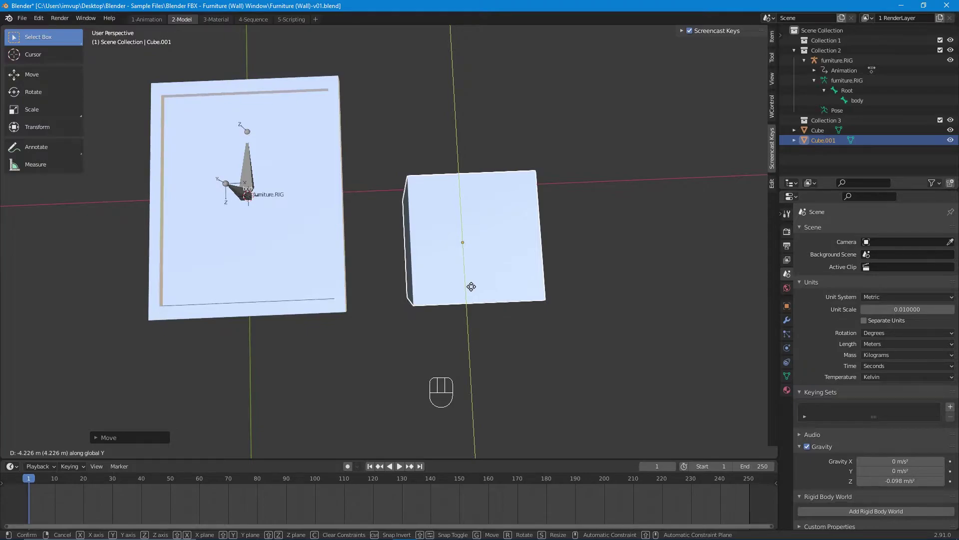
{"action": "right_click", "coordinate": [471, 286]}
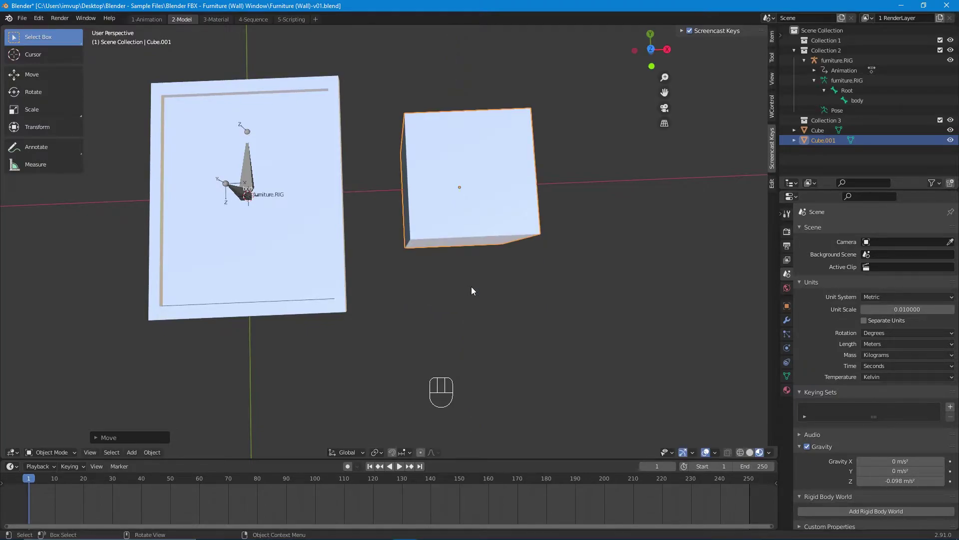
In top view, move the cube down along Y and scale it to 0.2 along Y
{"action": "key", "text": "KP_7"}
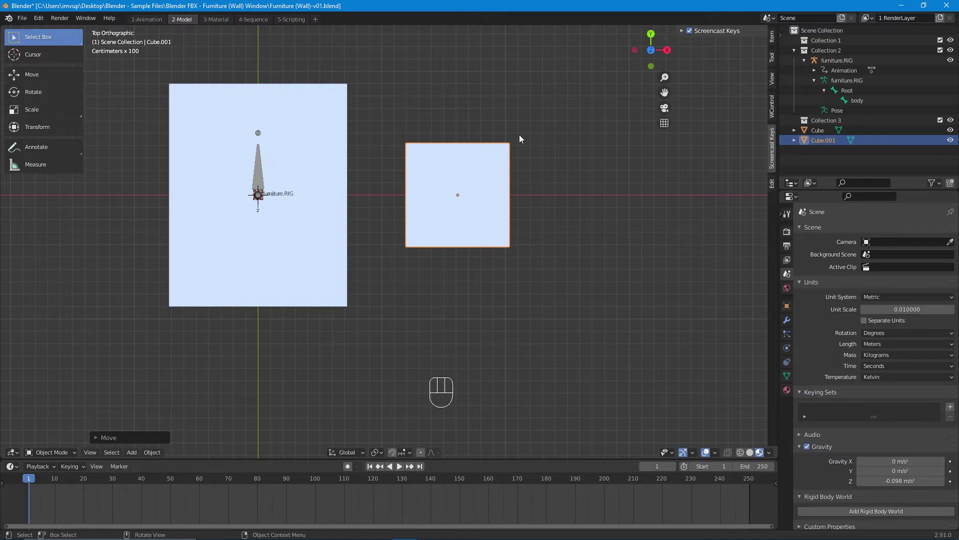
{"action": "key", "text": "g"}
{"action": "key", "text": "y"}
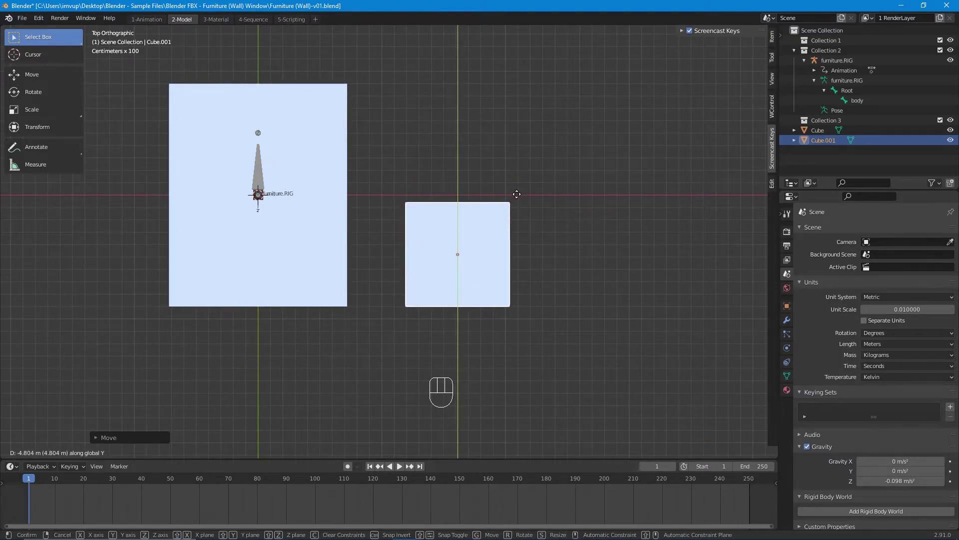
{"action": "left_click", "coordinate": [519, 197]}
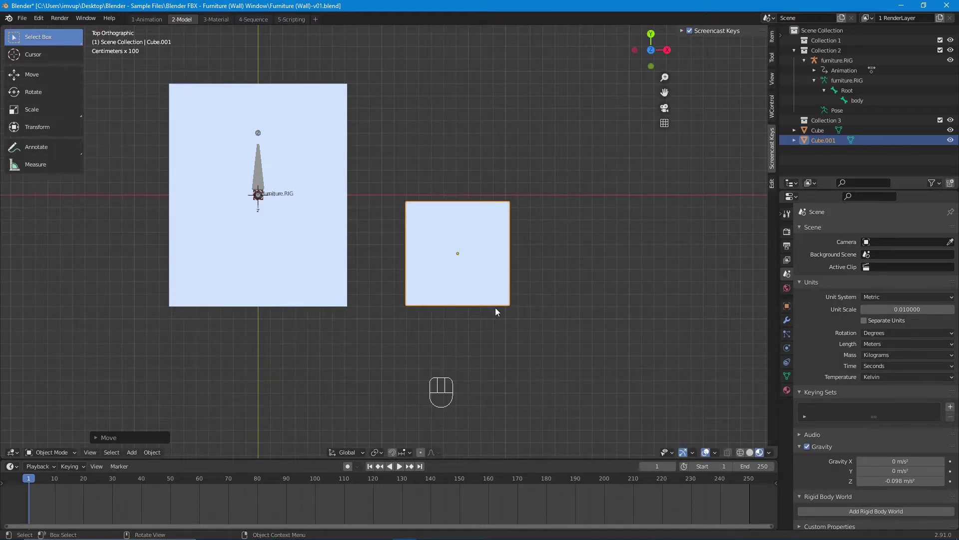
{"action": "key", "text": "s"}
{"action": "key", "text": "y"}
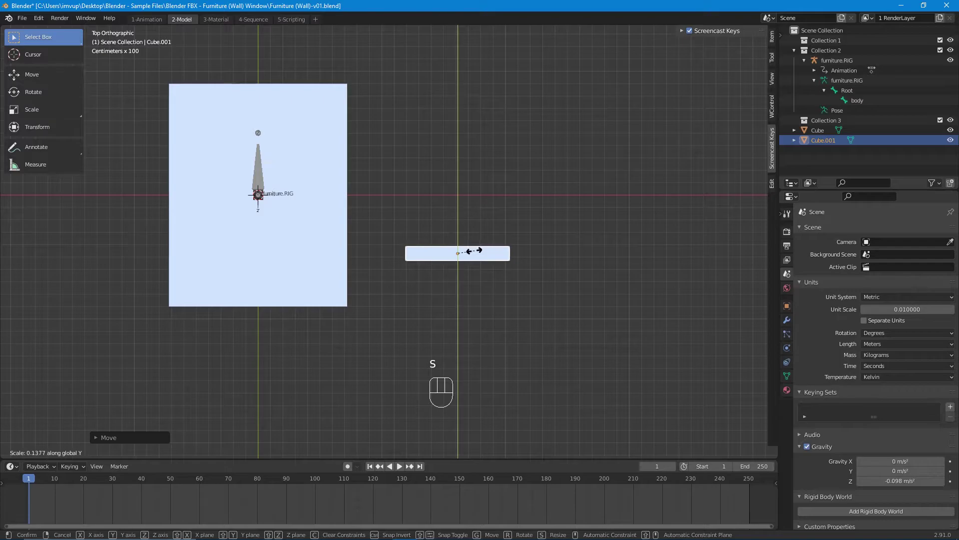
{"action": "key", "text": "ctrl"}
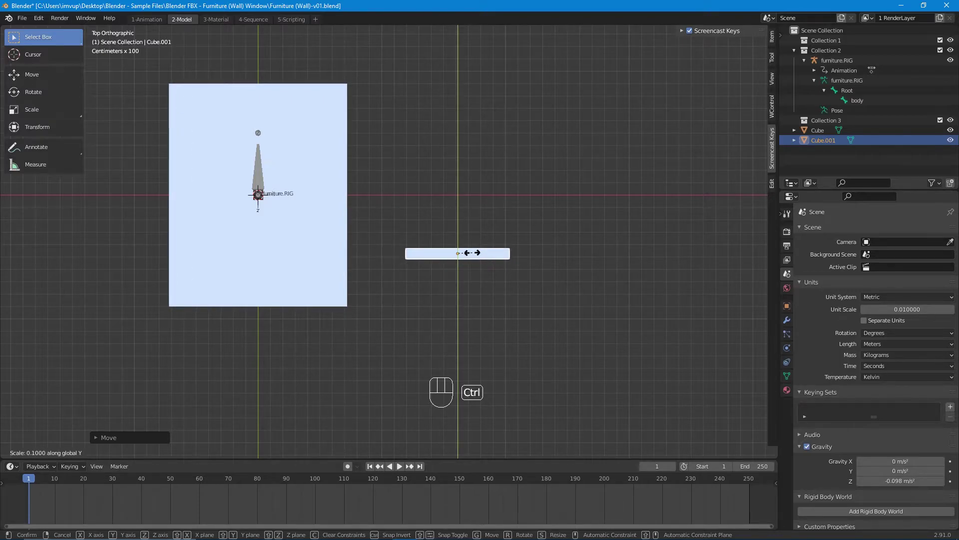
{"action": "left_click", "coordinate": [472, 253]}
Level the slab with the frame's bottom edge and stretch it about 3.13× along X
{"action": "key", "text": "g"}
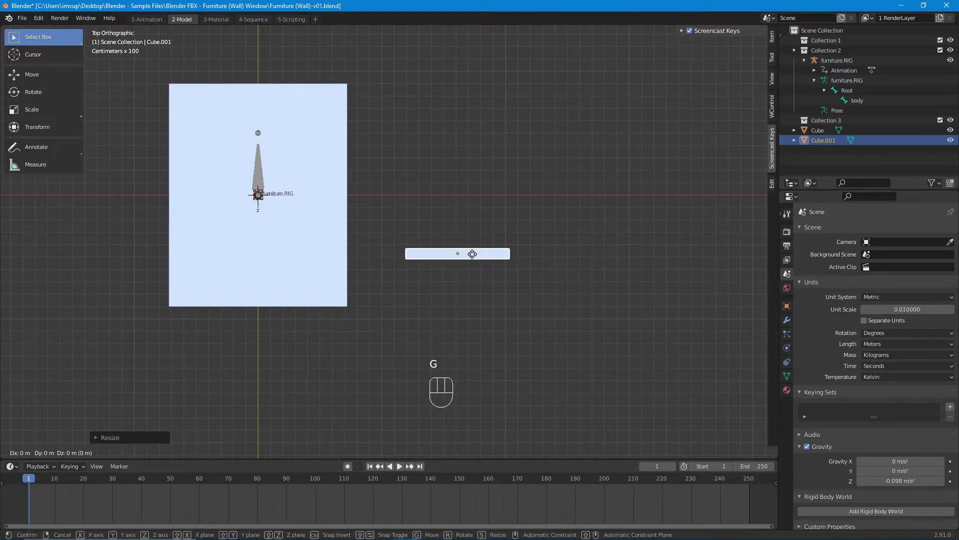
{"action": "key", "text": "z"}
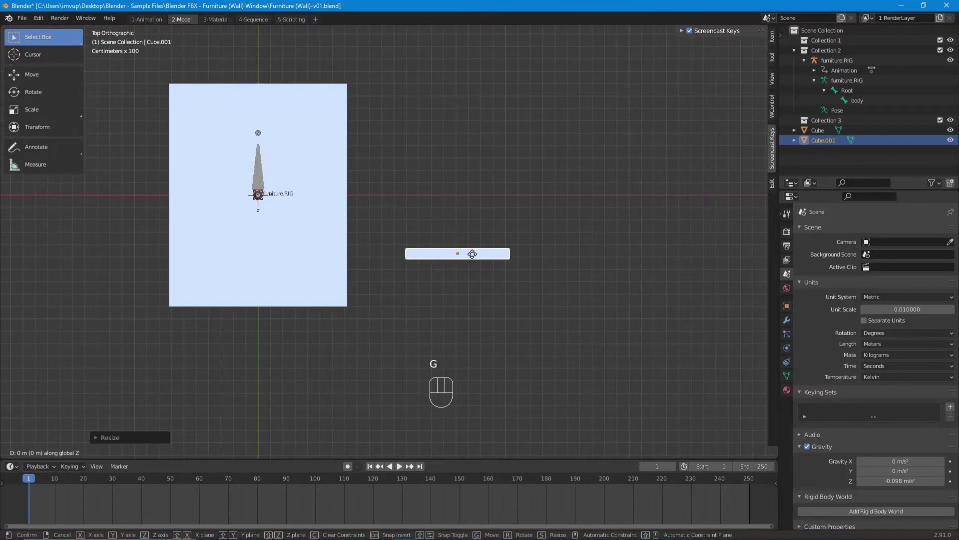
{"action": "key", "text": "y"}
{"action": "left_click", "coordinate": [462, 301]}
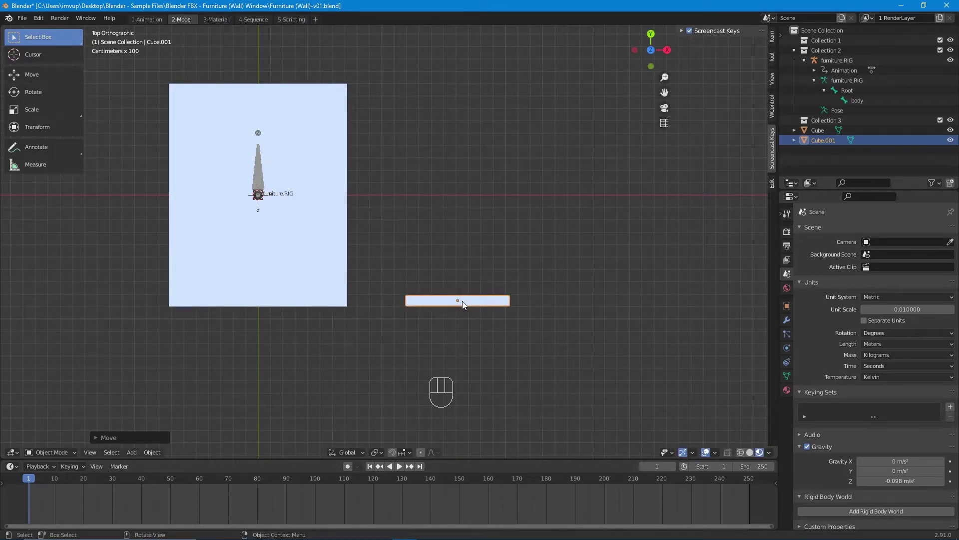
{"action": "key", "text": "s"}
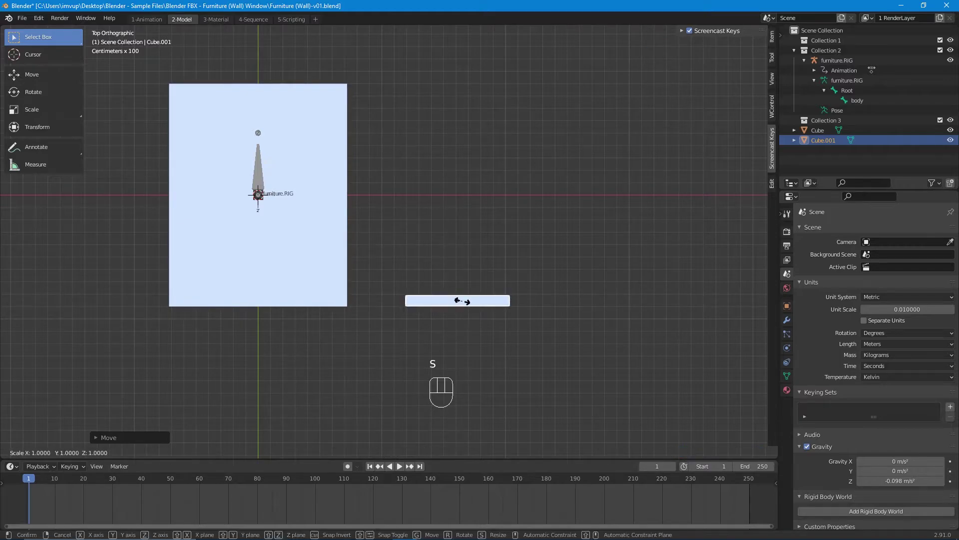
{"action": "key", "text": "x"}
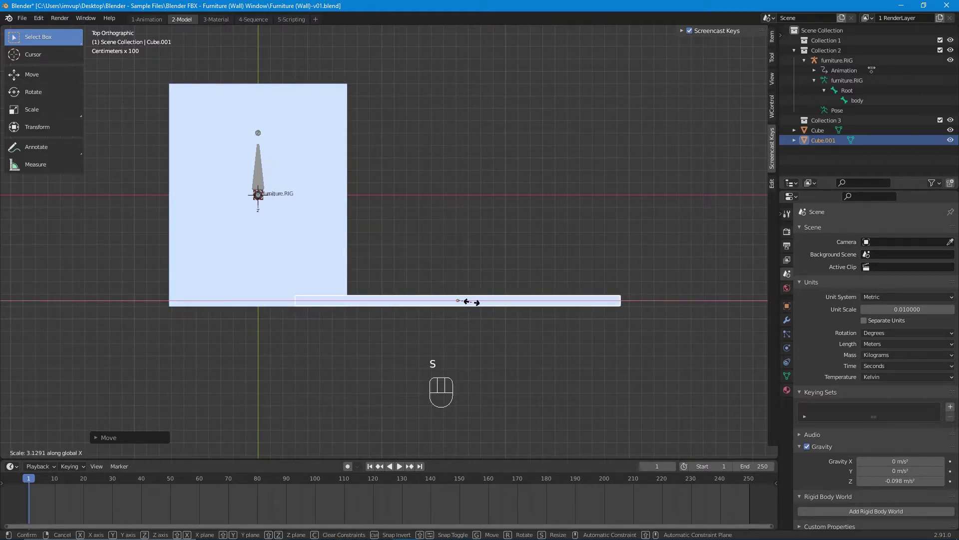
{"action": "left_click", "coordinate": [471, 301]}
Shift the board 4.32 m along X beside the frame and check it from the front
{"action": "key", "text": "g"}
{"action": "key", "text": "z"}
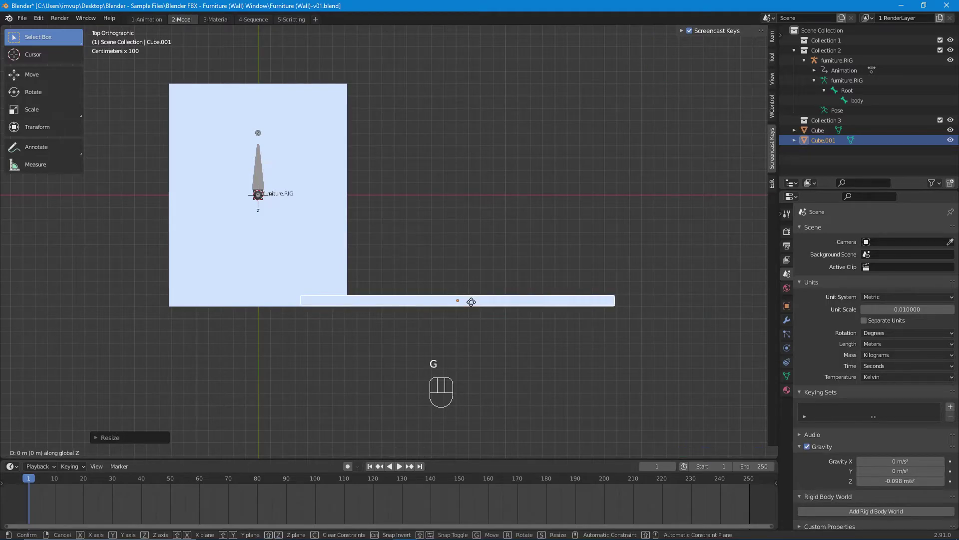
{"action": "key", "text": "x"}
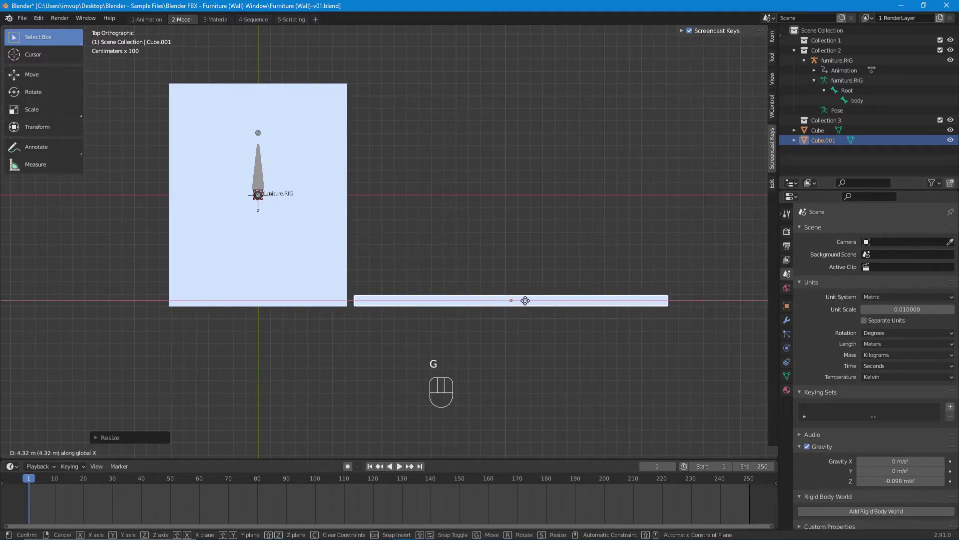
{"action": "left_click", "coordinate": [531, 300]}
{"action": "scroll", "coordinate": [532, 300], "scroll_direction": "down", "scroll_amount": 4}
{"action": "middle_click_drag", "start_coordinate": [532, 296], "coordinate": [517, 218]}
{"action": "key", "text": "KP_1"}
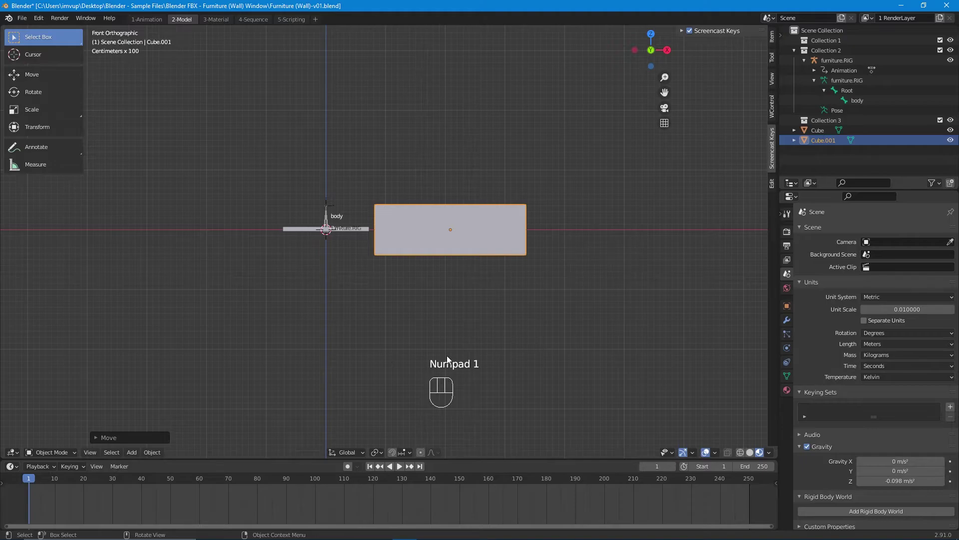
Raise Cube.001 4 m along Z with whole-metre snapping
{"action": "scroll", "coordinate": [300, 221], "scroll_direction": "up", "scroll_amount": 5}
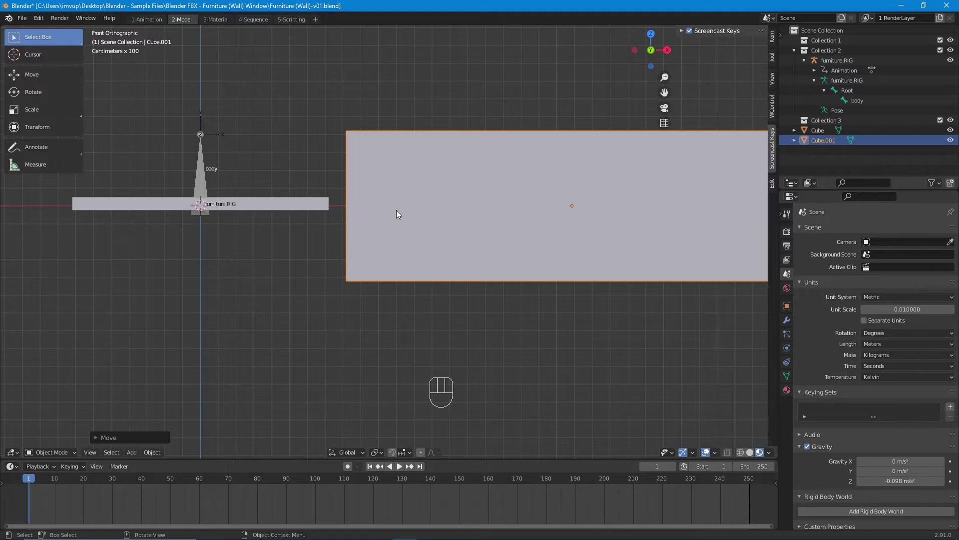
{"action": "key", "text": "g"}
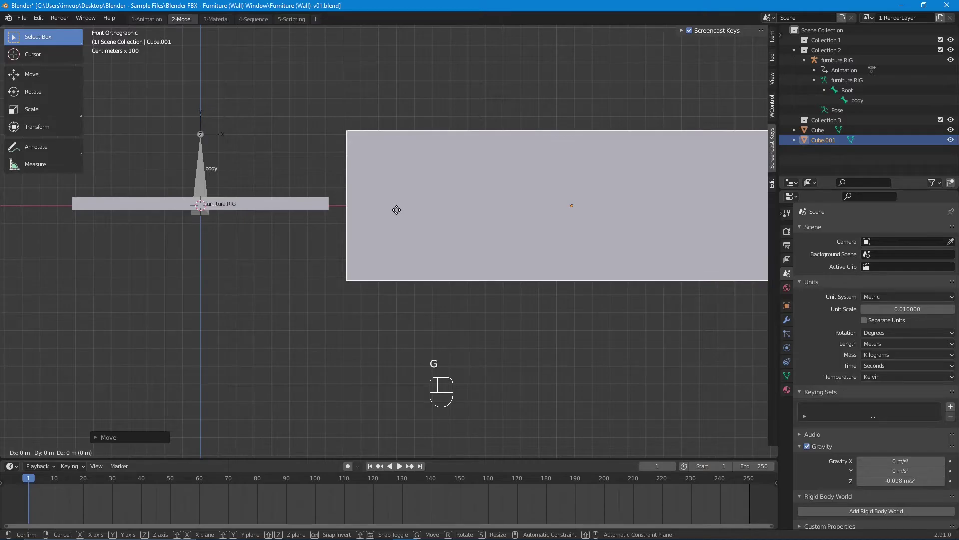
{"action": "key", "text": "z"}
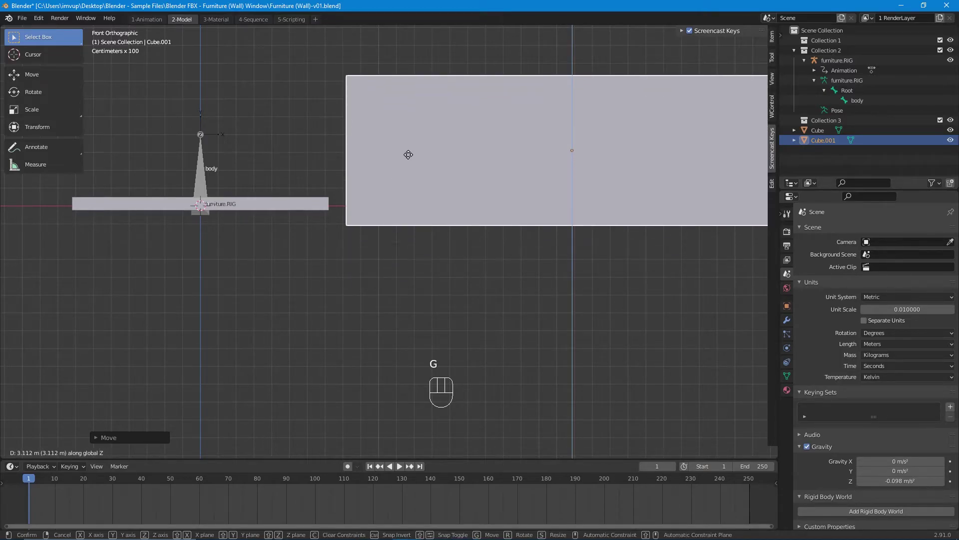
{"action": "key", "text": "ctrl"}
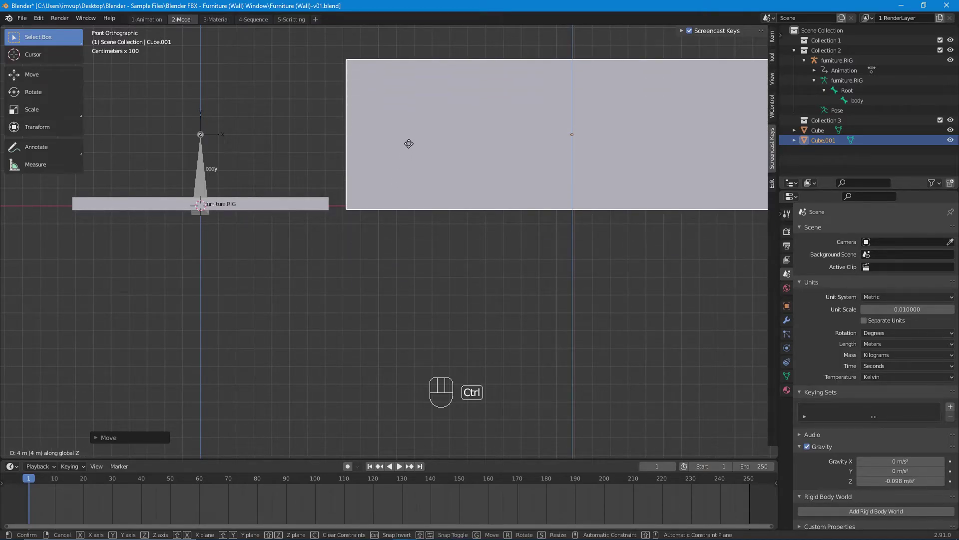
{"action": "left_click", "coordinate": [409, 143]}
{"action": "scroll", "coordinate": [409, 143], "scroll_direction": "down", "scroll_amount": 4}
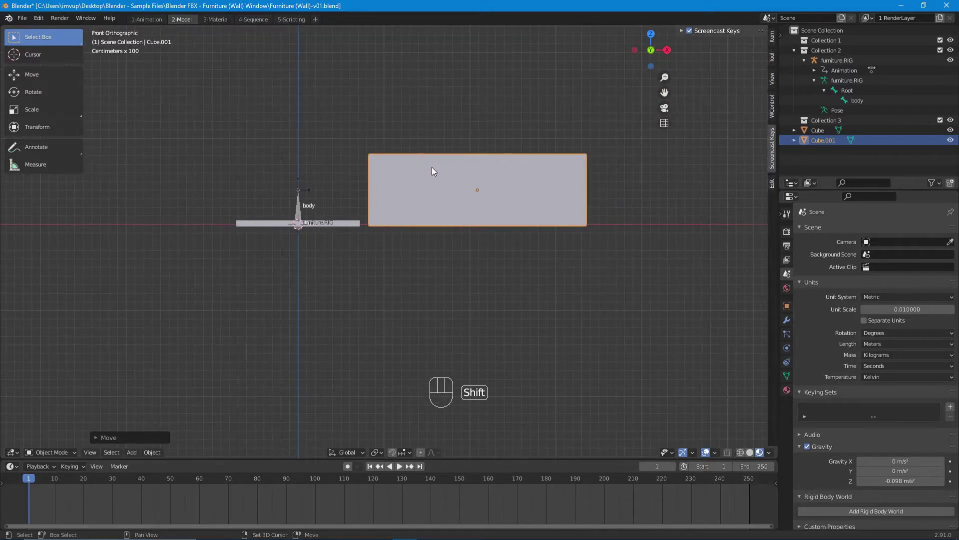
{"action": "middle_click_drag", "start_coordinate": [433, 170], "coordinate": [394, 216], "text": "shift"}
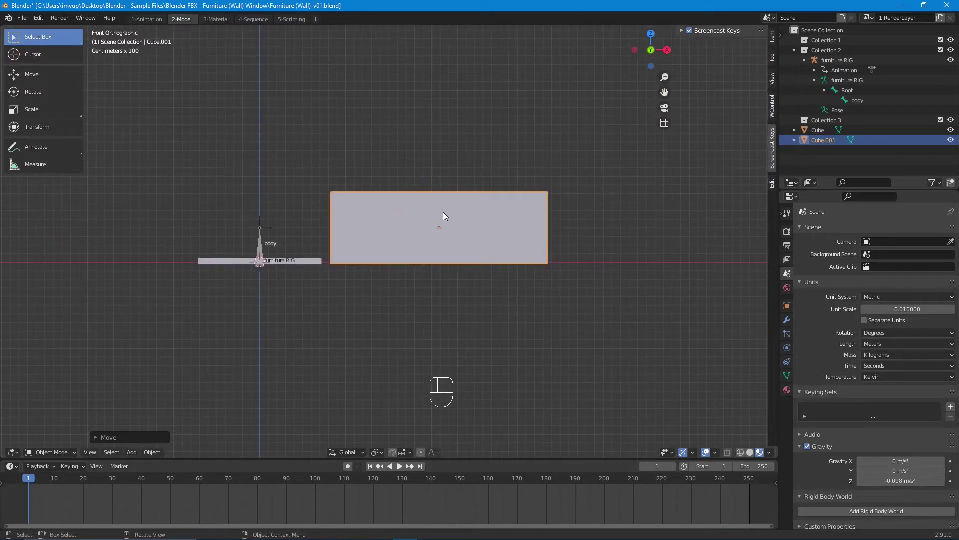
Scale Cube.001 along Z only to flatten it into a thin bar
{"action": "key", "text": "s"}
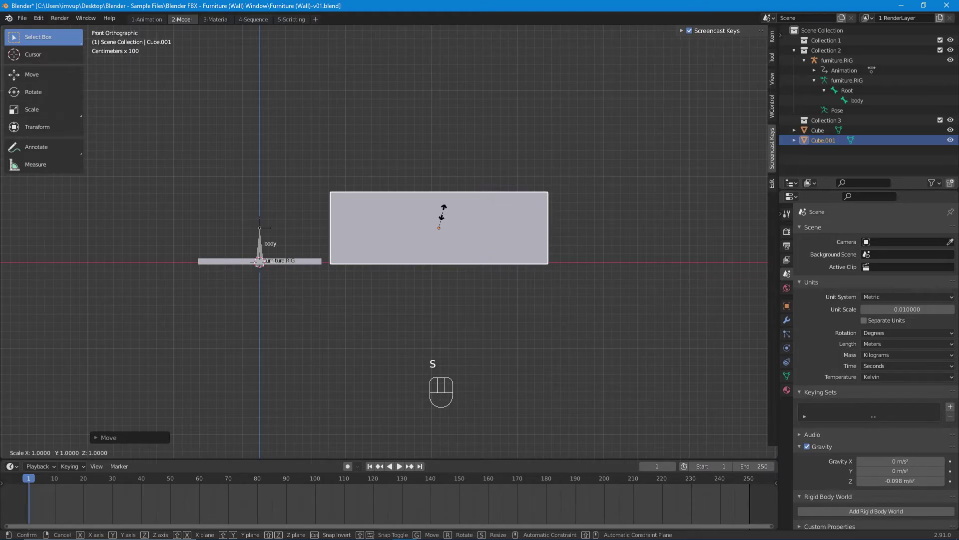
{"action": "right_click", "coordinate": [443, 212]}
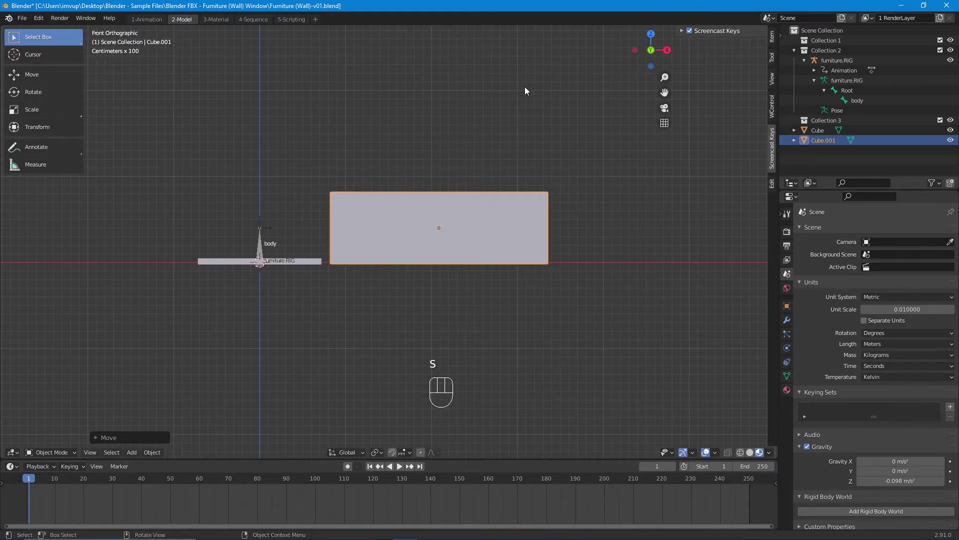
{"action": "key", "text": "s"}
{"action": "key", "text": "z"}
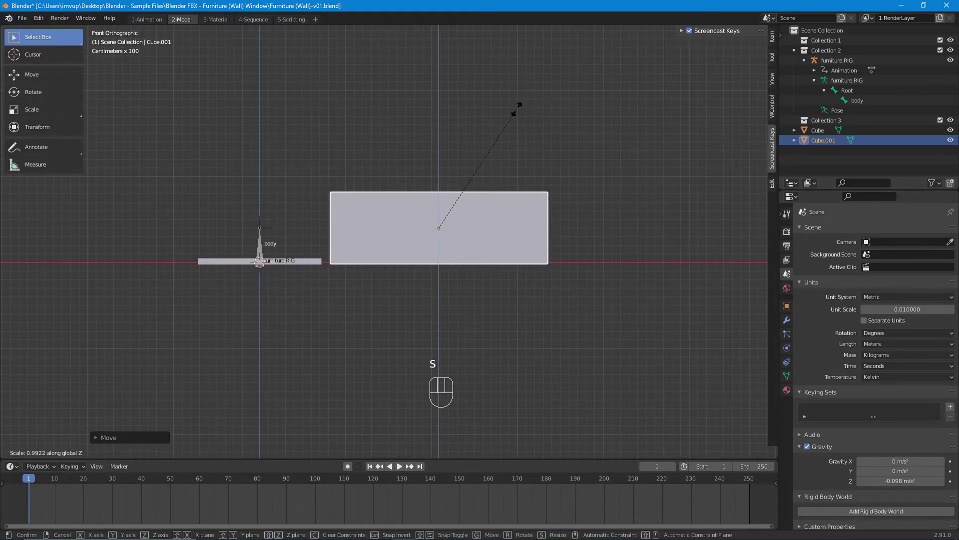
{"action": "left_click", "coordinate": [465, 180]}
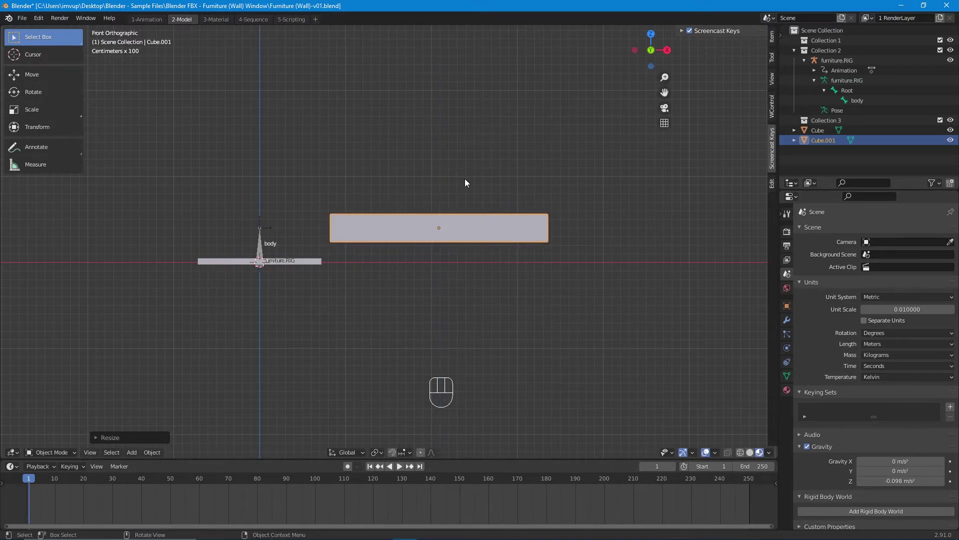
Lower the flattened bar vertically with whole-metre snapping beside the window frame
{"action": "key", "text": "g"}
{"action": "middle_click", "coordinate": [465, 190]}
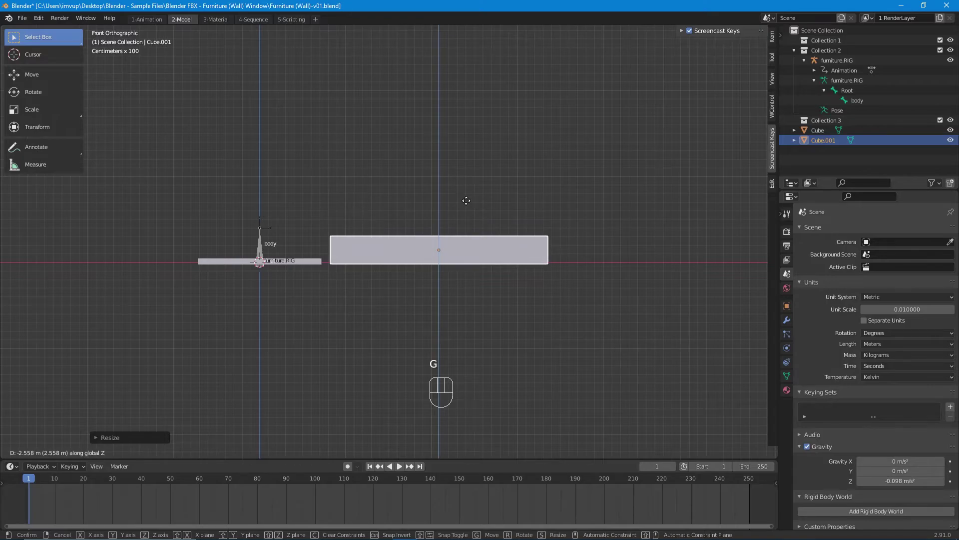
{"action": "key", "text": "ctrl"}
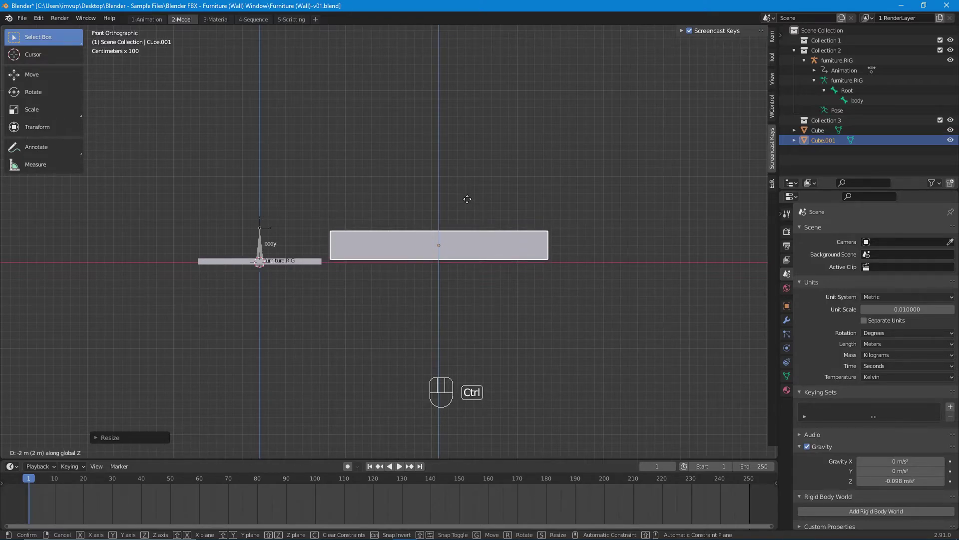
{"action": "left_click", "coordinate": [466, 201]}
{"action": "middle_click_drag", "start_coordinate": [467, 201], "coordinate": [352, 175]}
{"action": "key", "text": "KP_7"}
{"action": "scroll", "coordinate": [453, 278], "scroll_direction": "up", "scroll_amount": 5}
{"action": "scroll", "coordinate": [503, 115], "scroll_direction": "down", "scroll_amount": 5}
{"action": "middle_click_drag", "start_coordinate": [400, 197], "coordinate": [415, 226]}
{"action": "middle_click_drag", "start_coordinate": [430, 277], "coordinate": [440, 191], "text": "shift"}
{"action": "key", "text": "KP_7"}
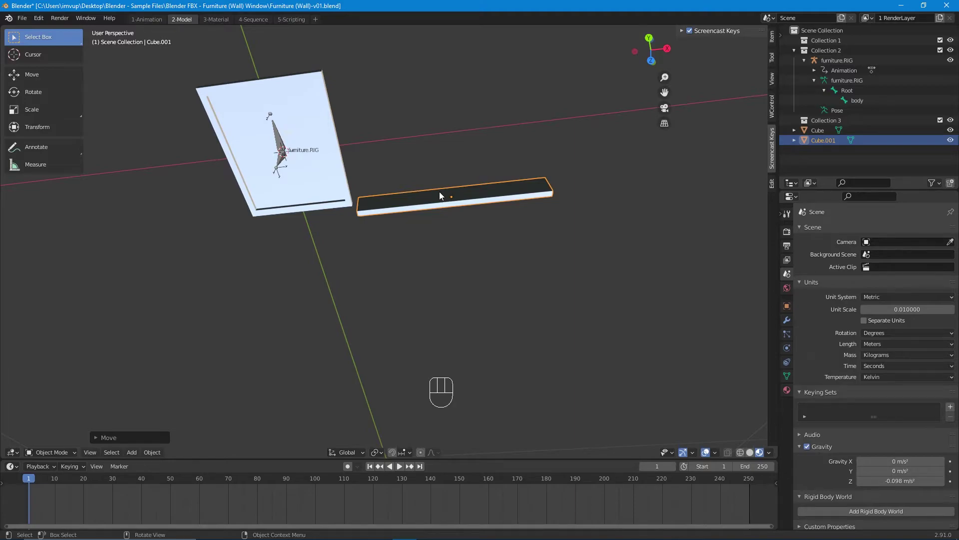
{"action": "middle_click_drag", "start_coordinate": [515, 226], "coordinate": [380, 93]}
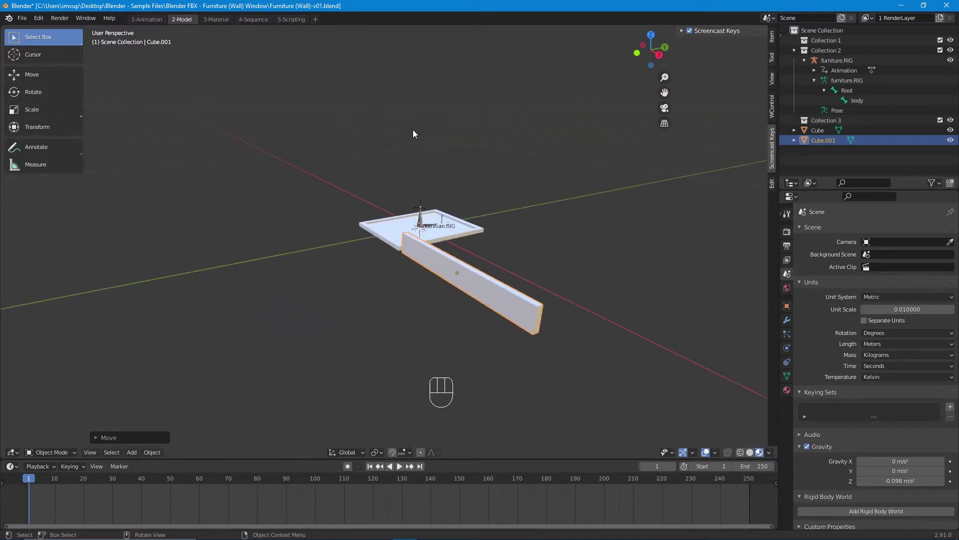
{"action": "middle_click_drag", "start_coordinate": [479, 259], "coordinate": [405, 308]}
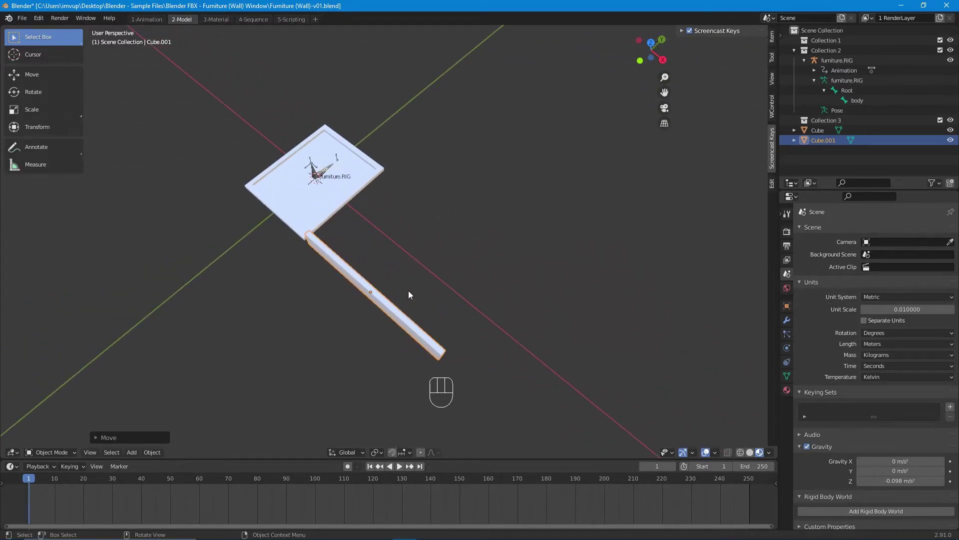
{"action": "middle_click_drag", "start_coordinate": [408, 326], "coordinate": [385, 322]}
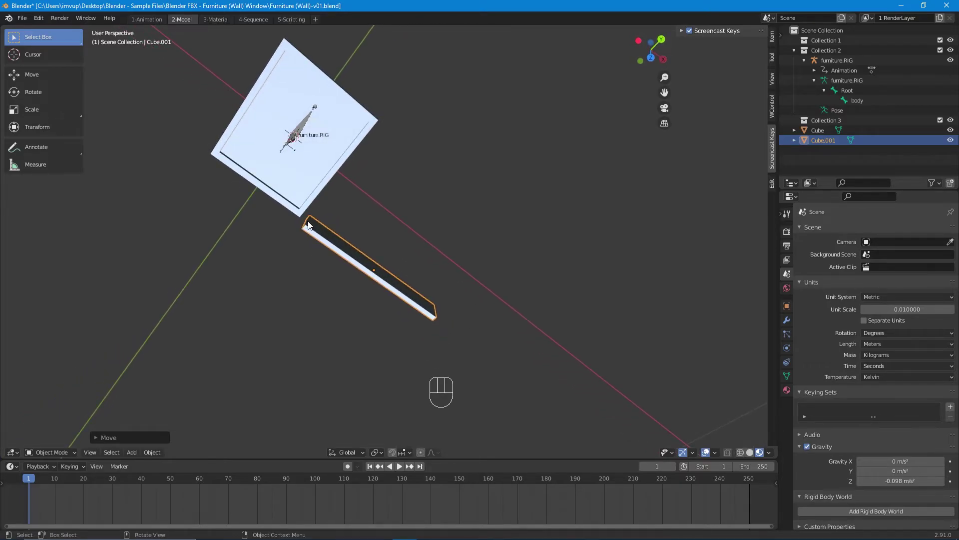
{"action": "middle_click_drag", "start_coordinate": [349, 287], "coordinate": [418, 259]}
{"action": "scroll", "coordinate": [394, 269], "scroll_direction": "up", "scroll_amount": 5}
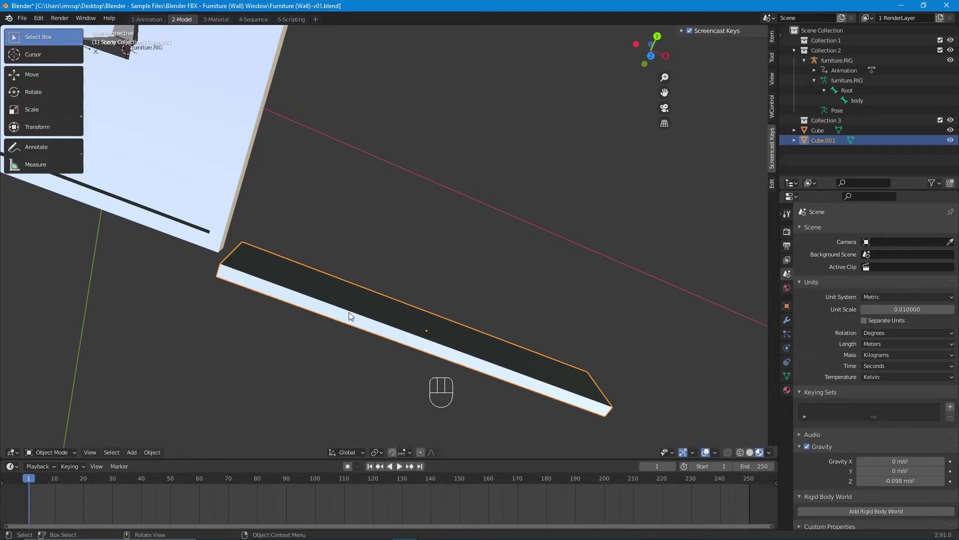
In Edit Mode, select the bar's top face and set up a loop cut with 6 cuts
{"action": "key", "text": "Tab"}
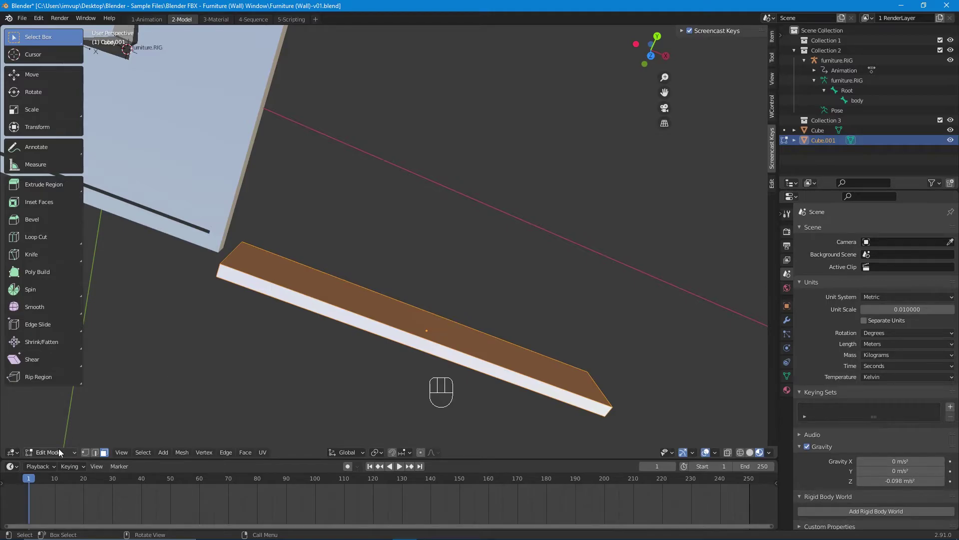
{"action": "left_click", "coordinate": [355, 314]}
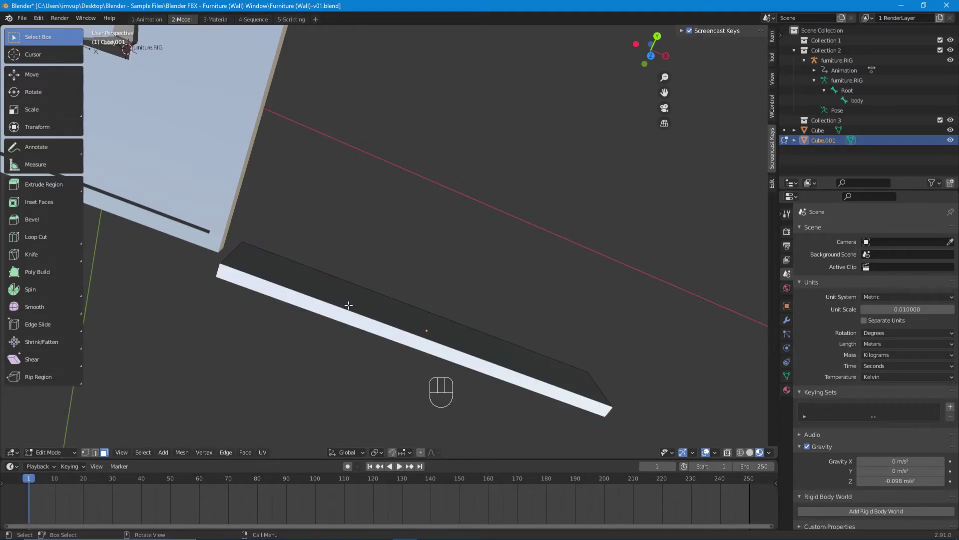
{"action": "left_click", "coordinate": [349, 305]}
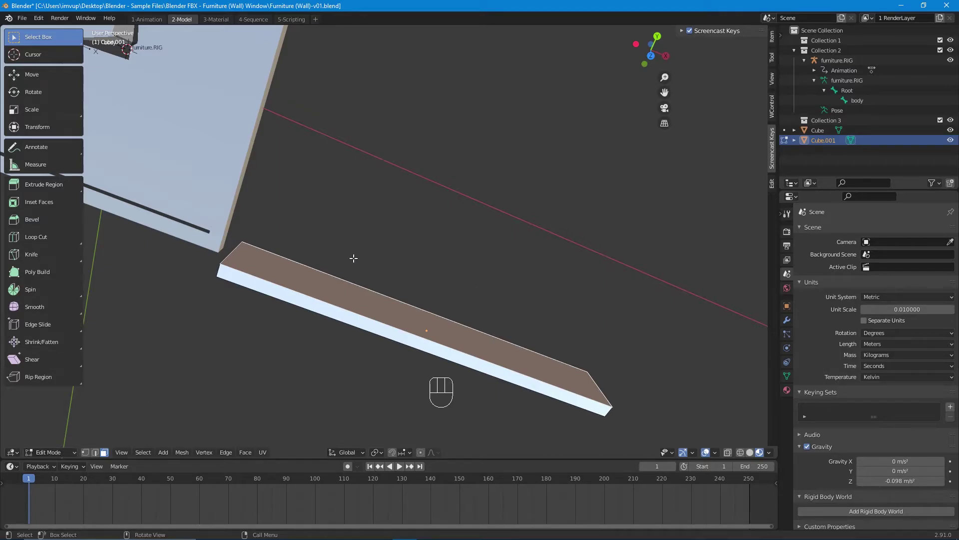
{"action": "key", "text": "ctrl+r"}
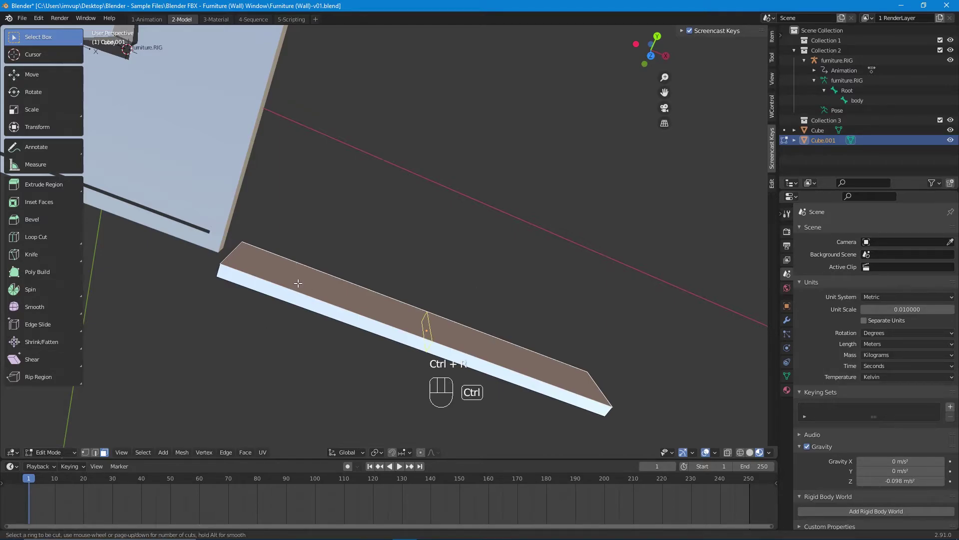
{"action": "scroll", "coordinate": [305, 286], "scroll_direction": "up", "scroll_amount": 1}
{"action": "scroll", "coordinate": [305, 286], "scroll_direction": "up", "scroll_amount": 2}
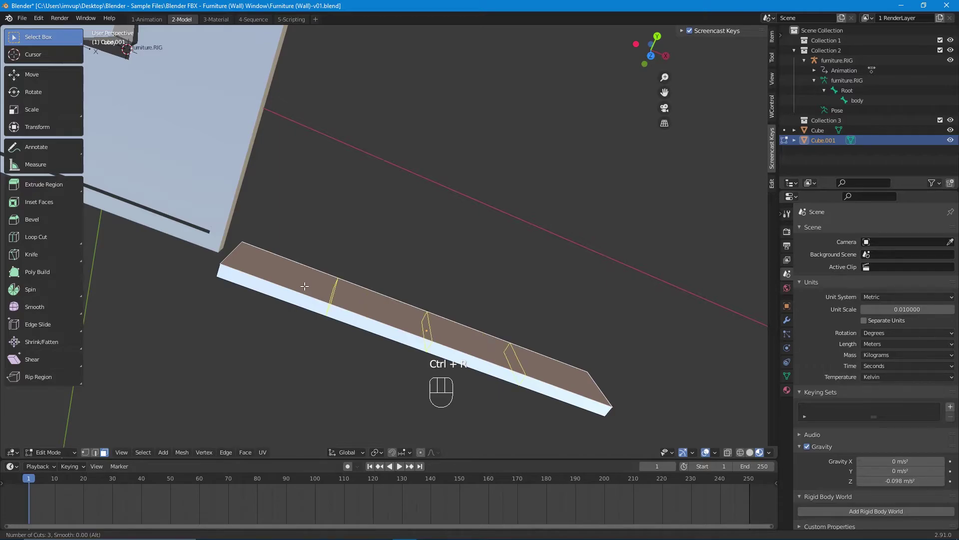
{"action": "scroll", "coordinate": [305, 286], "scroll_direction": "up", "scroll_amount": 1}
{"action": "scroll", "coordinate": [305, 286], "scroll_direction": "up", "scroll_amount": 1}
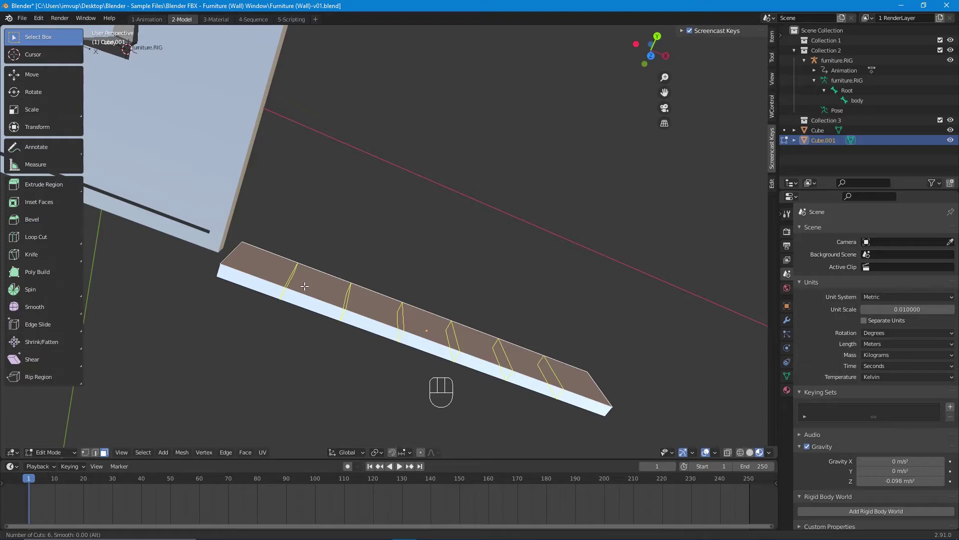
Commit the six even loop cuts, then squeeze two left-end loops closer along X
{"action": "left_click", "coordinate": [305, 286]}
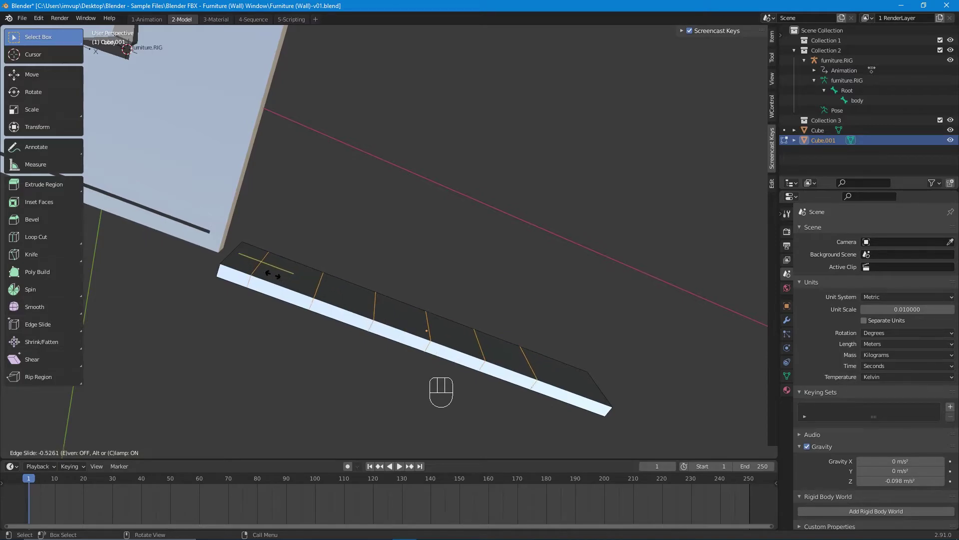
{"action": "left_click", "coordinate": [274, 273]}
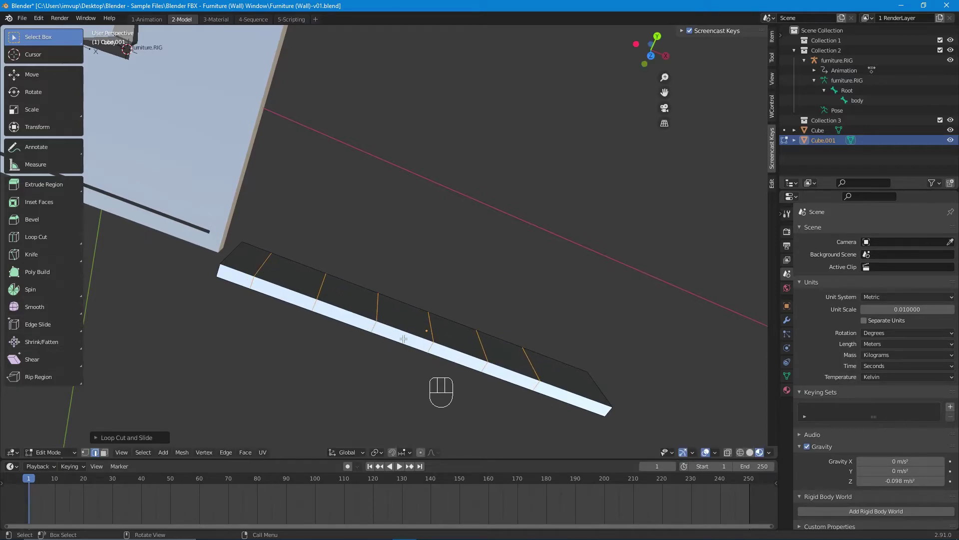
{"action": "left_click", "coordinate": [314, 292]}
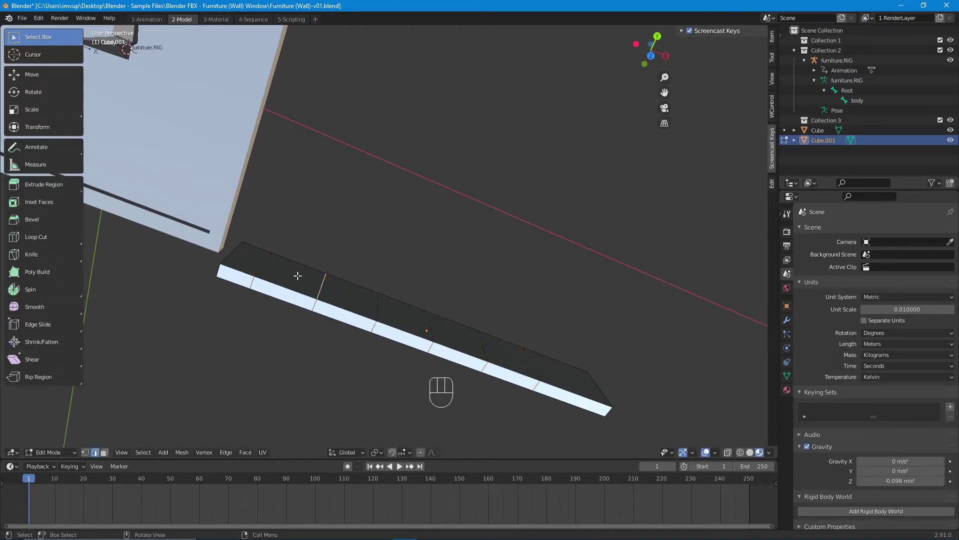
{"action": "left_click", "coordinate": [263, 265], "text": "alt"}
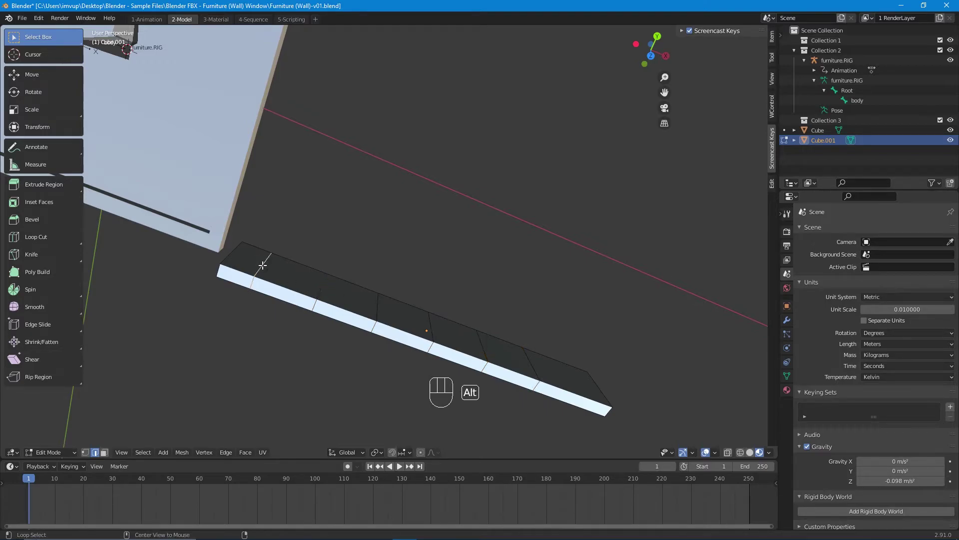
{"action": "left_click", "coordinate": [320, 285], "text": "alt+shift"}
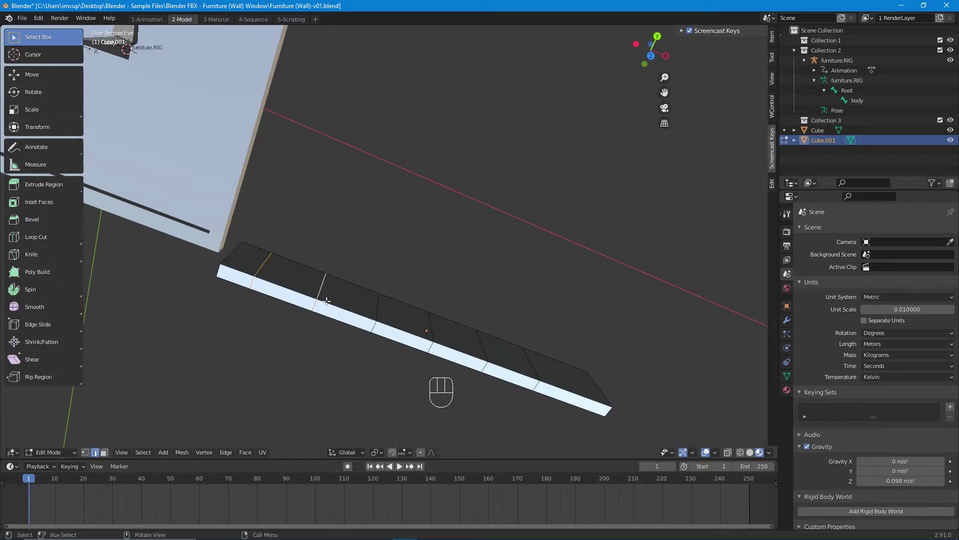
{"action": "key", "text": "s"}
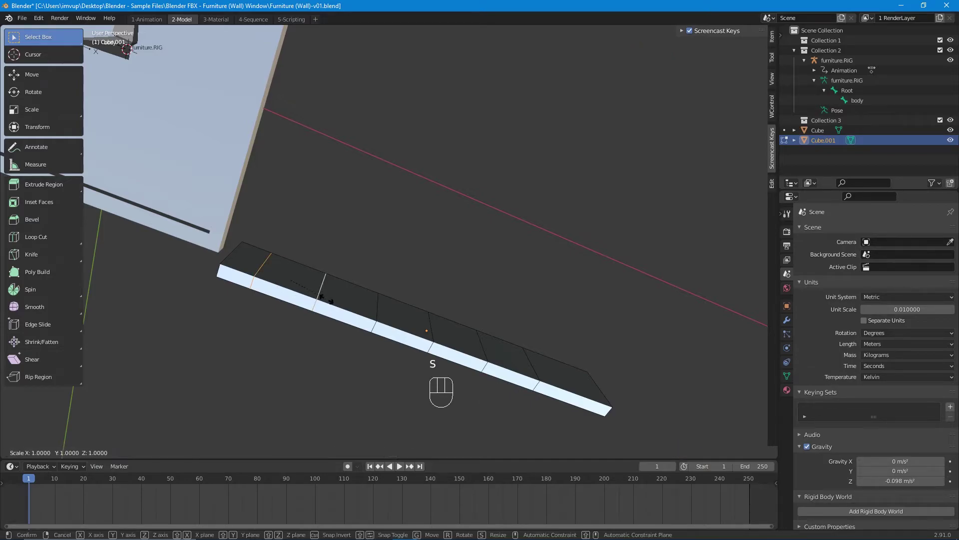
{"action": "key", "text": "x"}
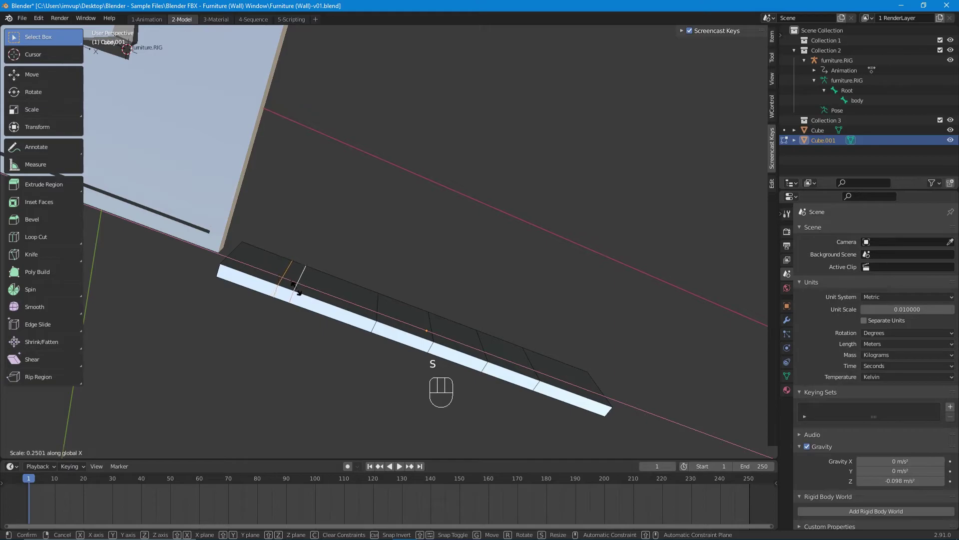
{"action": "left_click", "coordinate": [297, 289]}
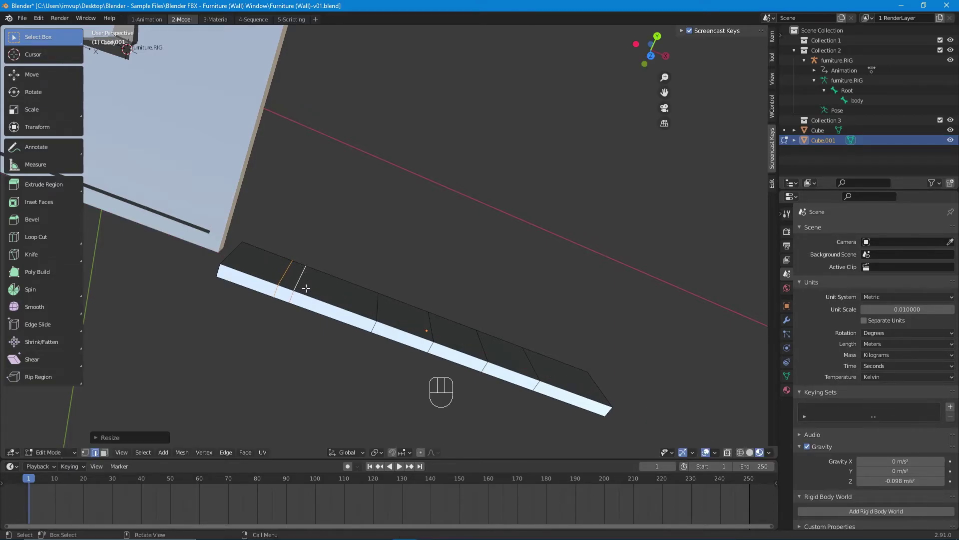
Narrow another pair of edge loops along X and slide it toward the left end
{"action": "key", "text": "alt"}
{"action": "left_click", "coordinate": [379, 309], "text": "alt"}
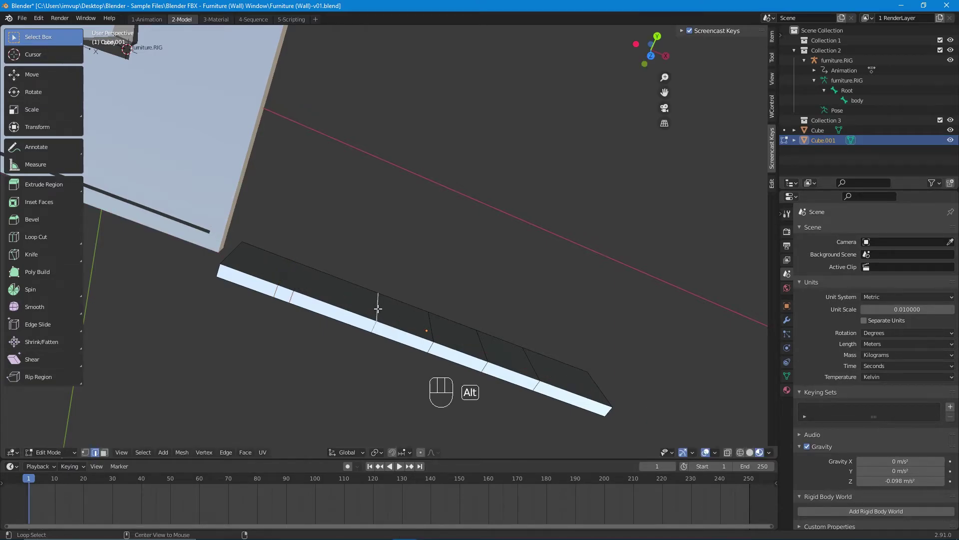
{"action": "left_click", "coordinate": [430, 330], "text": "alt+shift"}
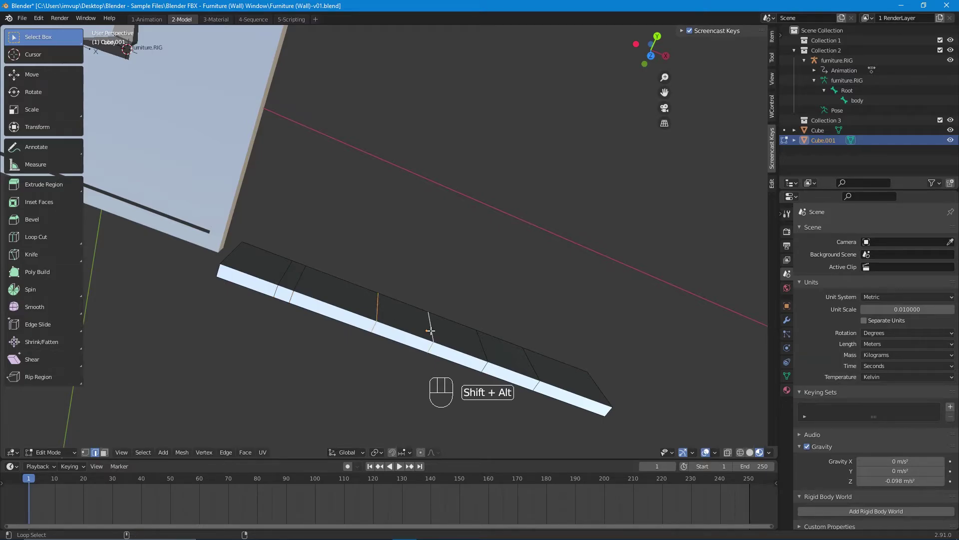
{"action": "key", "text": "s"}
{"action": "key", "text": "x"}
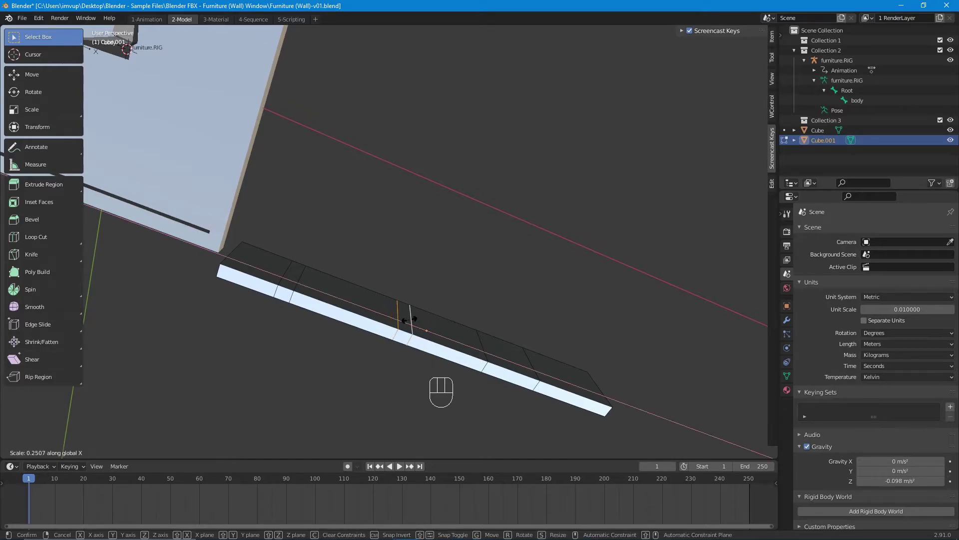
{"action": "left_click", "coordinate": [410, 319]}
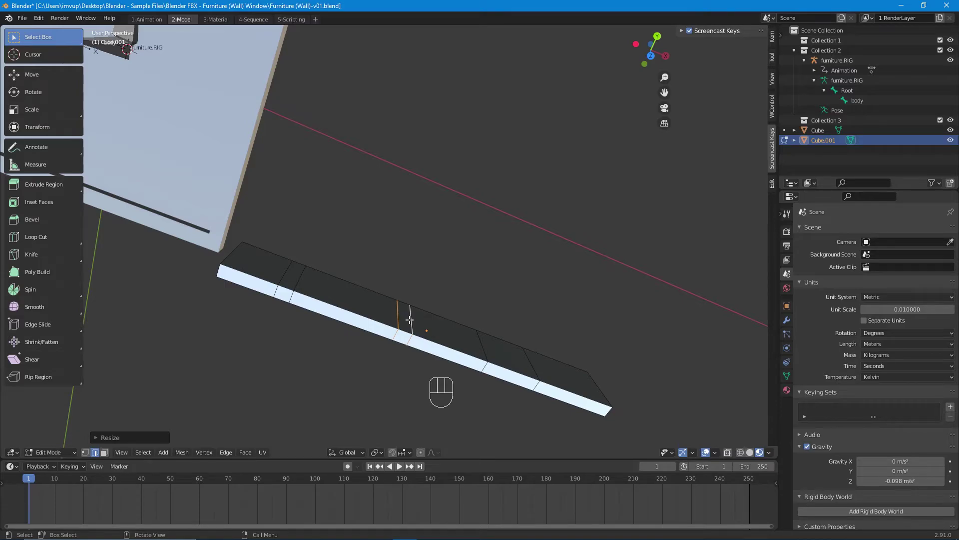
{"action": "key", "text": "g"}
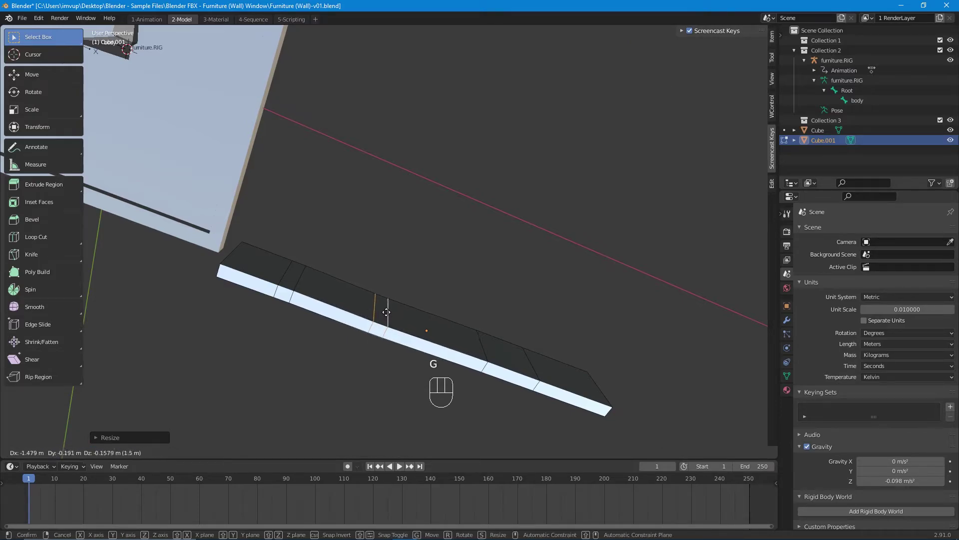
{"action": "key", "text": "x"}
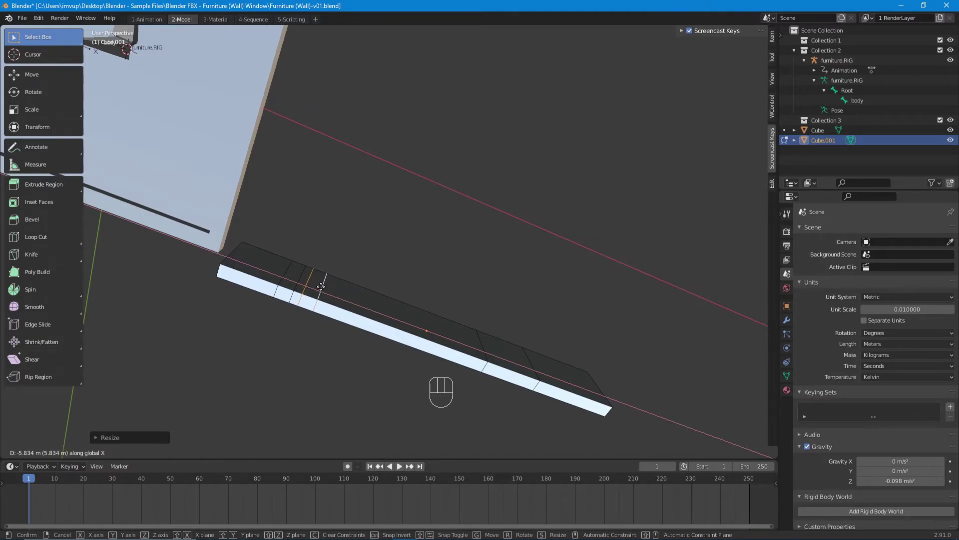
{"action": "left_click", "coordinate": [321, 286]}
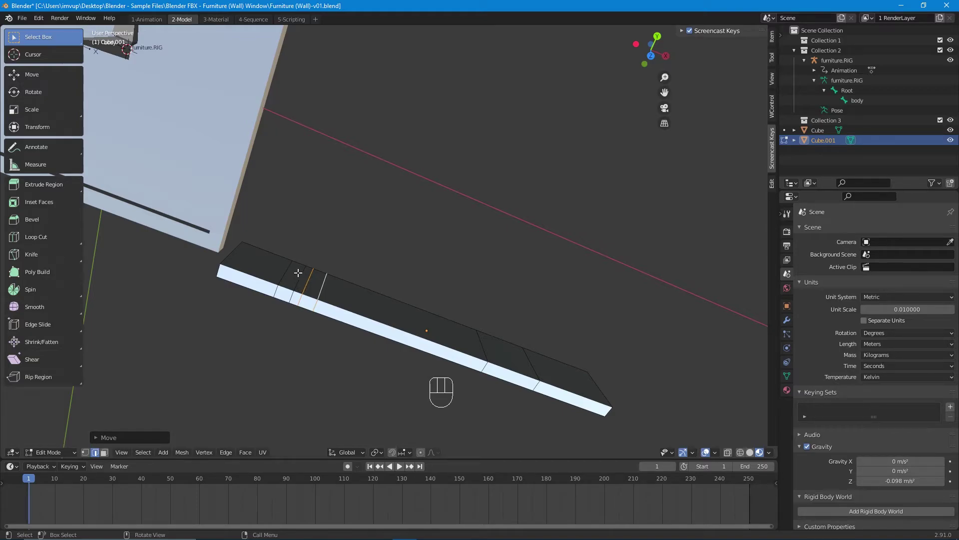
{"action": "left_click", "coordinate": [56, 148]}
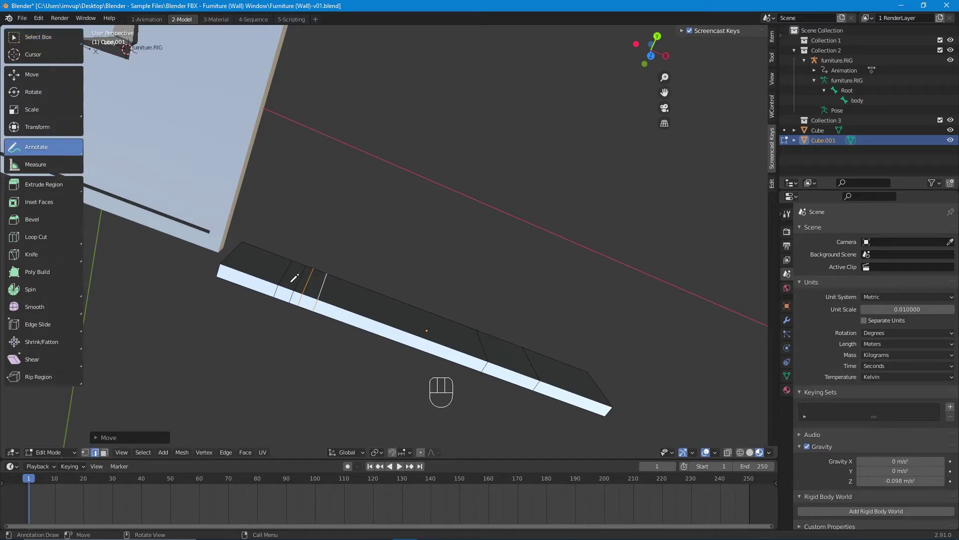
{"action": "mouse_move", "coordinate": [319, 253]}
{"action": "left_mouse_down"}
{"action": "mouse_move", "coordinate": [297, 262]}
{"action": "mouse_move", "coordinate": [326, 274]}
{"action": "mouse_move", "coordinate": [299, 241]}
{"action": "mouse_move", "coordinate": [340, 161]}
{"action": "mouse_move", "coordinate": [344, 207]}
{"action": "mouse_move", "coordinate": [313, 272]}
{"action": "mouse_move", "coordinate": [301, 288]}
{"action": "mouse_move", "coordinate": [285, 274]}
{"action": "mouse_move", "coordinate": [300, 261]}
{"action": "mouse_move", "coordinate": [316, 262]}
{"action": "mouse_move", "coordinate": [309, 272]}
{"action": "mouse_move", "coordinate": [320, 260]}
{"action": "left_mouse_up"}
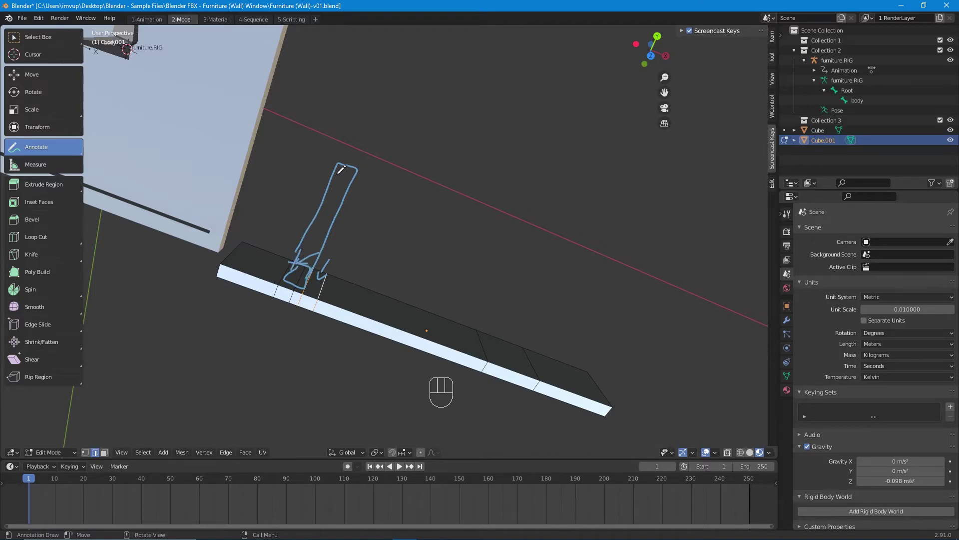
{"action": "mouse_move", "coordinate": [337, 160]}
{"action": "left_mouse_down"}
{"action": "mouse_move", "coordinate": [356, 173]}
{"action": "mouse_move", "coordinate": [333, 173]}
{"action": "mouse_move", "coordinate": [334, 160]}
{"action": "mouse_move", "coordinate": [294, 267]}
{"action": "left_mouse_up"}
{"action": "left_click_drag", "start_coordinate": [363, 165], "coordinate": [361, 171]}
{"action": "mouse_move", "coordinate": [362, 167]}
{"action": "left_mouse_down"}
{"action": "mouse_move", "coordinate": [375, 164]}
{"action": "mouse_move", "coordinate": [379, 176]}
{"action": "mouse_move", "coordinate": [349, 198]}
{"action": "mouse_move", "coordinate": [325, 293]}
{"action": "mouse_move", "coordinate": [381, 169]}
{"action": "mouse_move", "coordinate": [332, 290]}
{"action": "mouse_move", "coordinate": [326, 286]}
{"action": "left_mouse_up"}
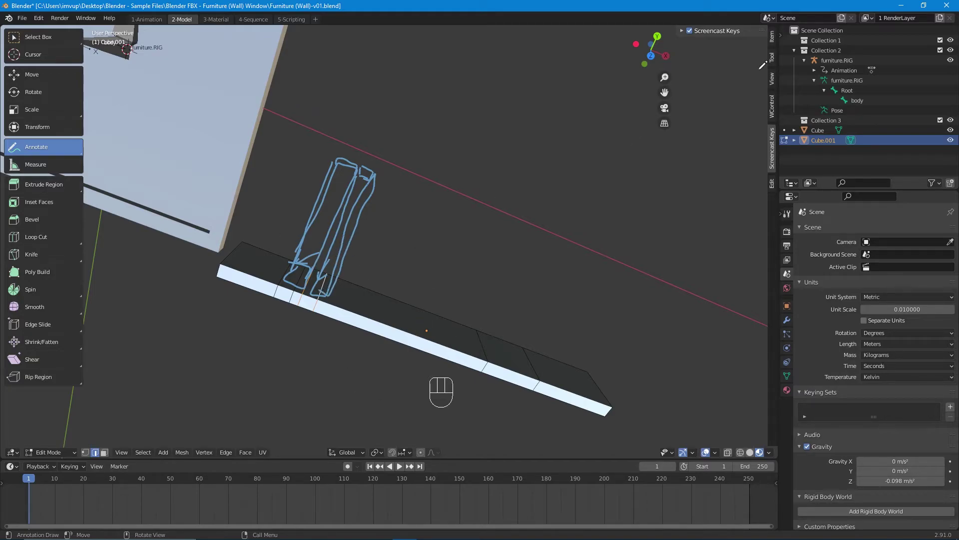
{"action": "left_click", "coordinate": [773, 58]}
{"action": "left_click", "coordinate": [752, 71]}
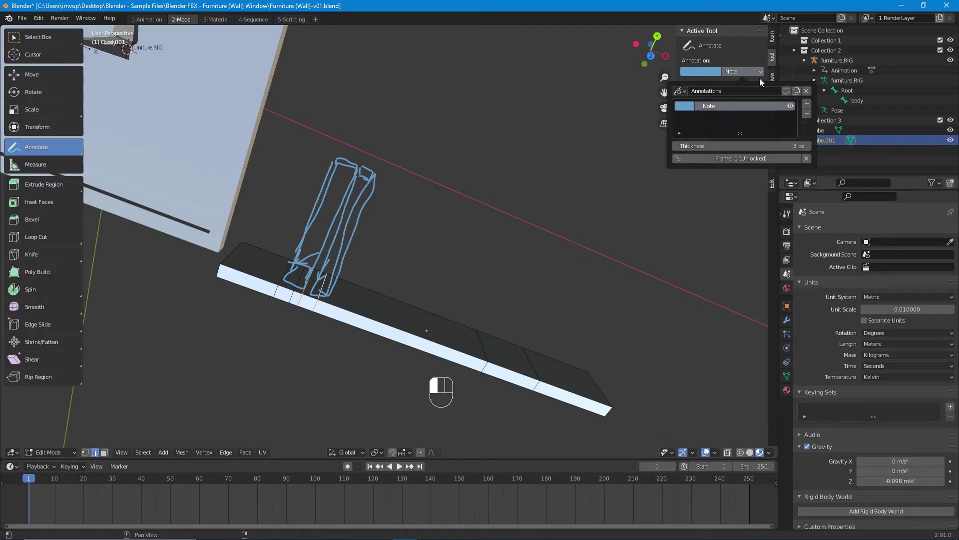
{"action": "left_click", "coordinate": [806, 91]}
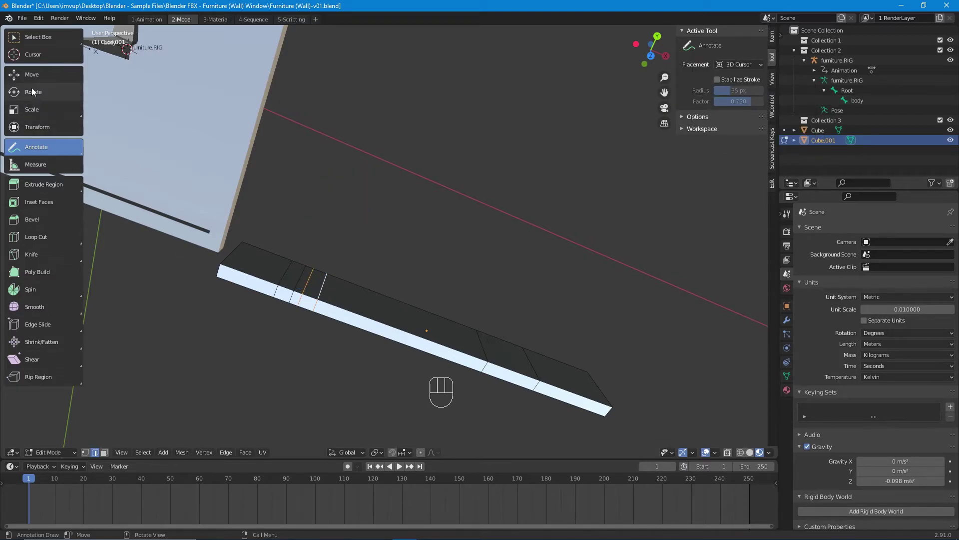
With Select Box, pick two edge loops near the right end and narrow them along X
{"action": "left_click", "coordinate": [39, 37]}
{"action": "left_click", "coordinate": [483, 346], "text": "alt"}
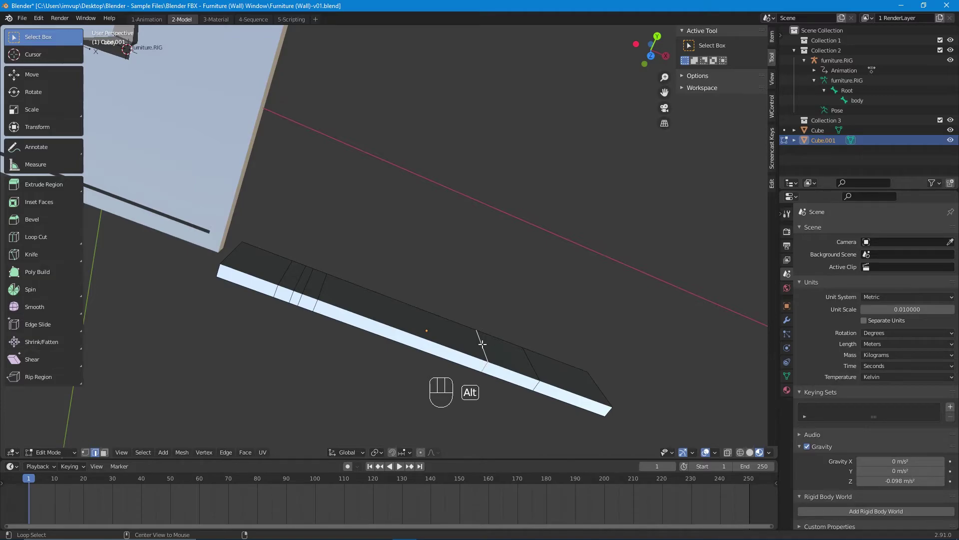
{"action": "left_click", "coordinate": [531, 366], "text": "alt+shift"}
{"action": "left_click", "coordinate": [532, 364], "text": "alt+shift"}
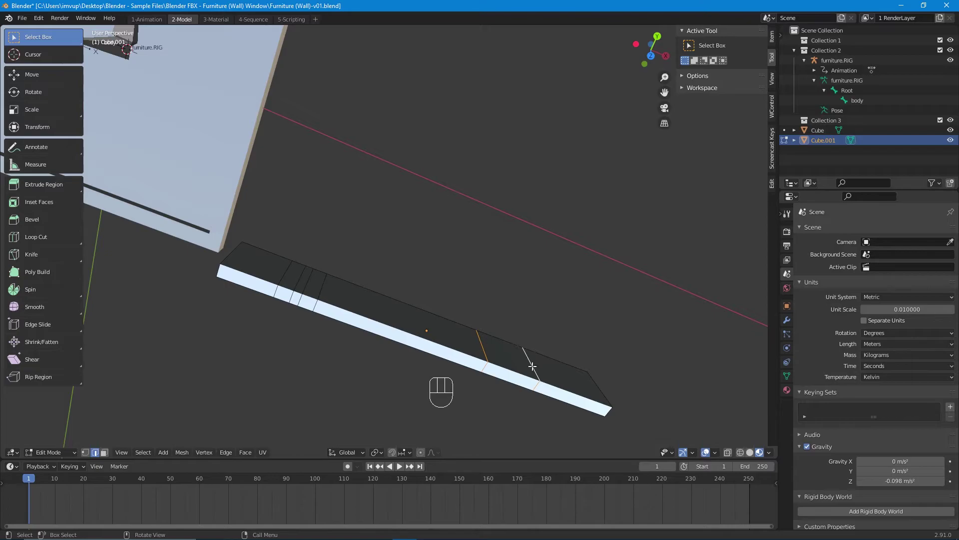
{"action": "key", "text": "s"}
{"action": "key", "text": "x"}
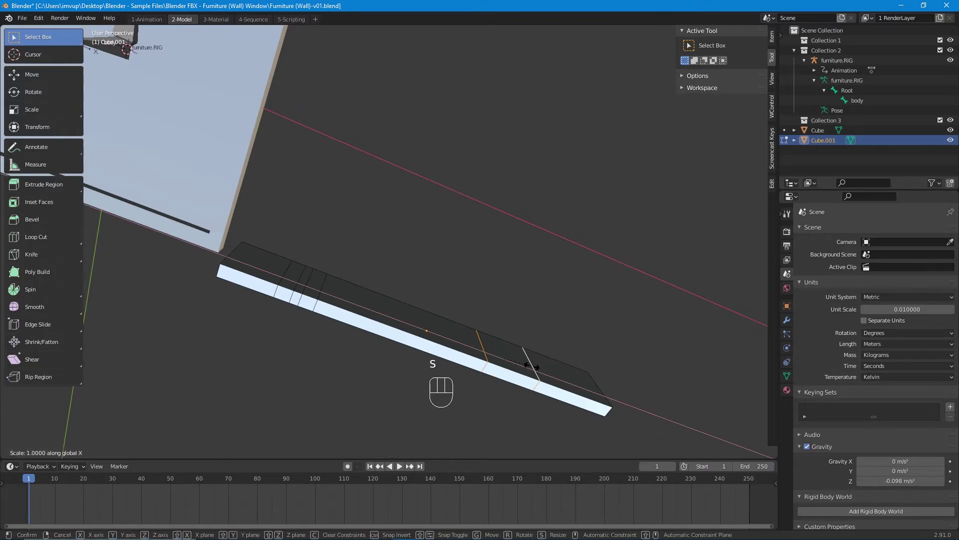
{"action": "left_click", "coordinate": [510, 363]}
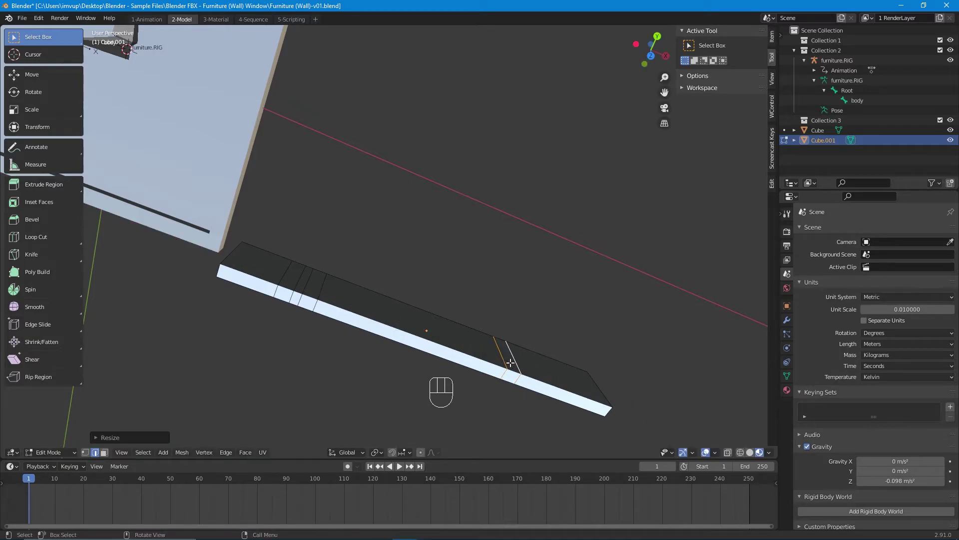
Slide the narrowed loop pair left along X beside the other loop groups
{"action": "key", "text": "g"}
{"action": "key", "text": "x"}
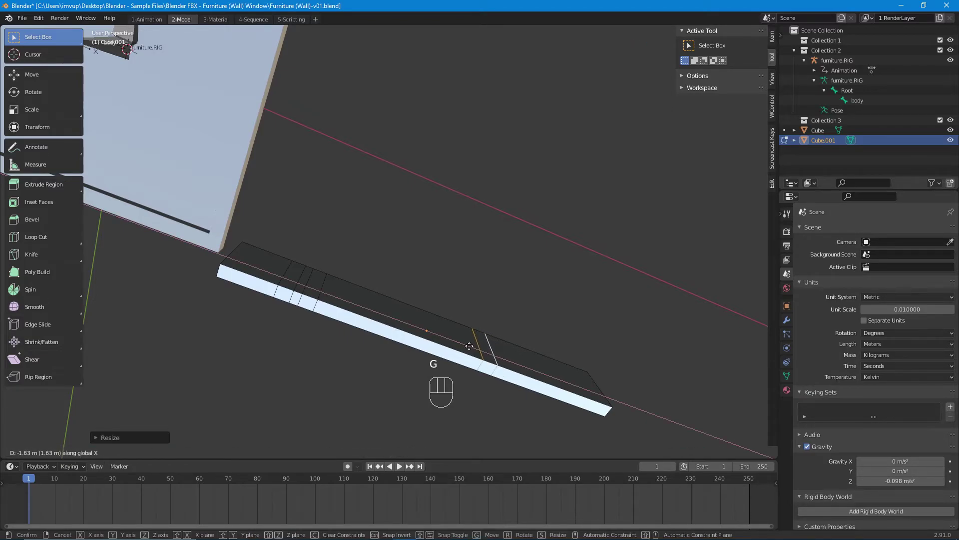
{"action": "left_click", "coordinate": [343, 301]}
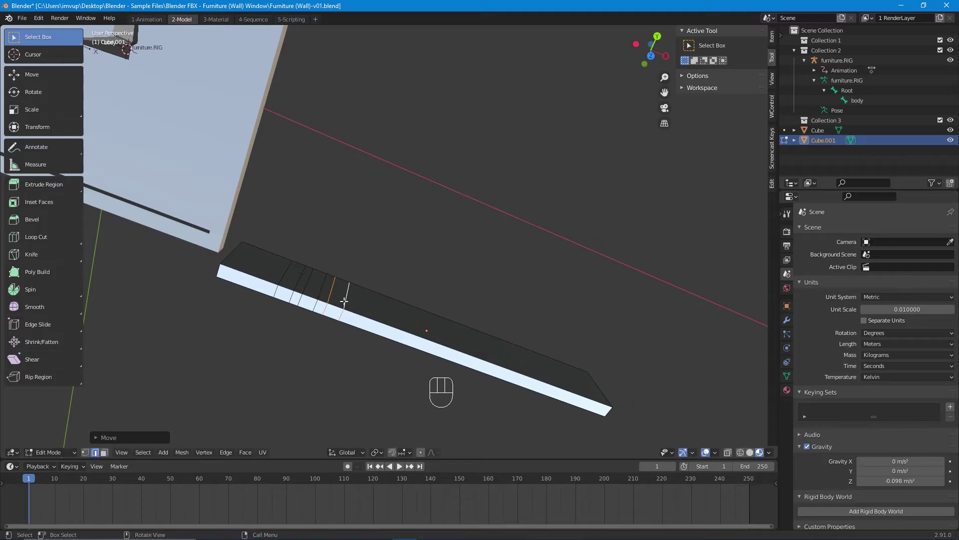
{"action": "middle_click_drag", "start_coordinate": [369, 293], "coordinate": [425, 321], "text": "shift"}
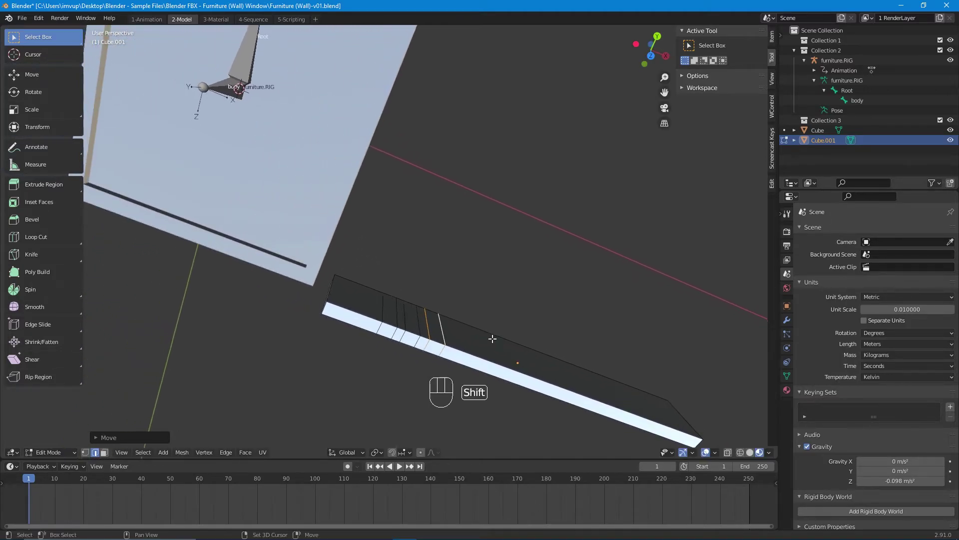
{"action": "left_click", "coordinate": [418, 319]}
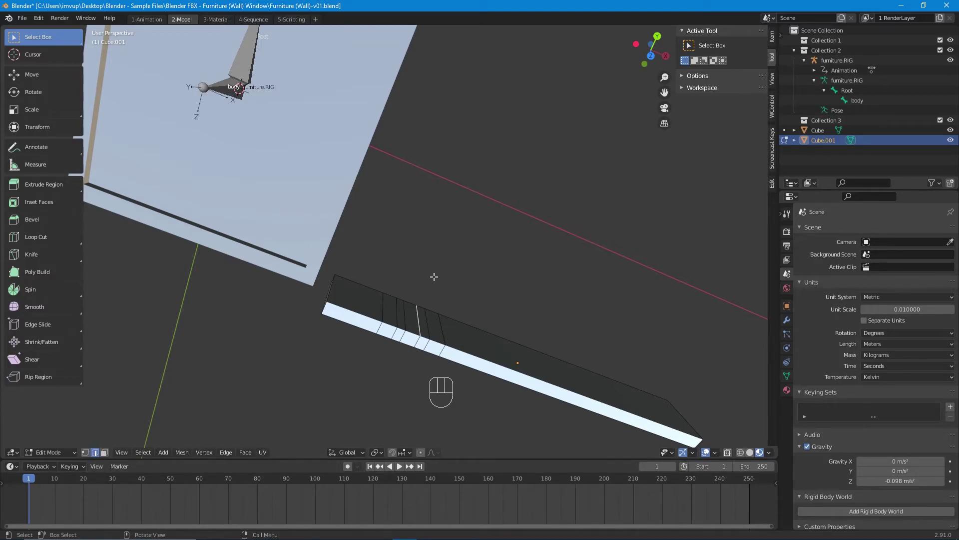
Select three narrow faces between the loops and extrude them along Y into posts
{"action": "left_click", "coordinate": [104, 452]}
{"action": "left_click", "coordinate": [390, 309]}
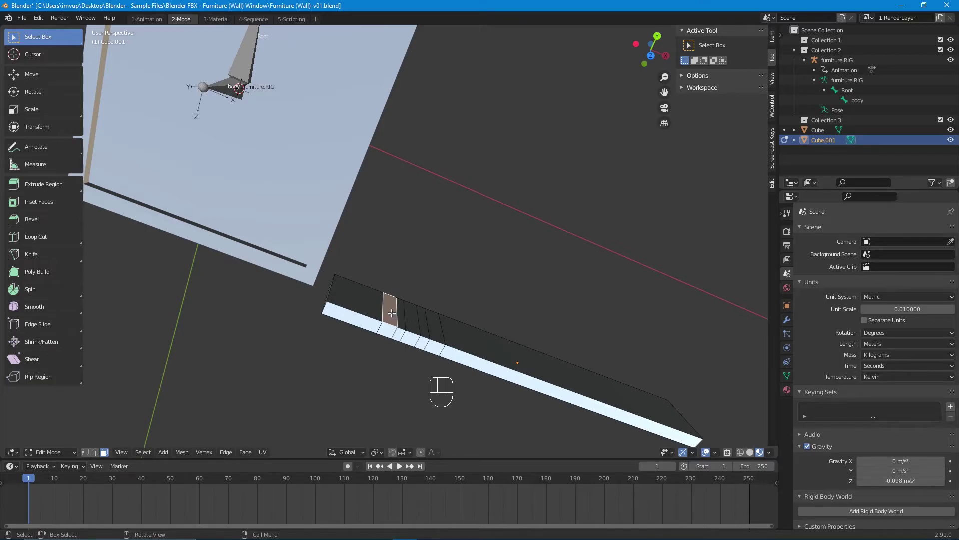
{"action": "left_click", "coordinate": [409, 318], "text": "shift"}
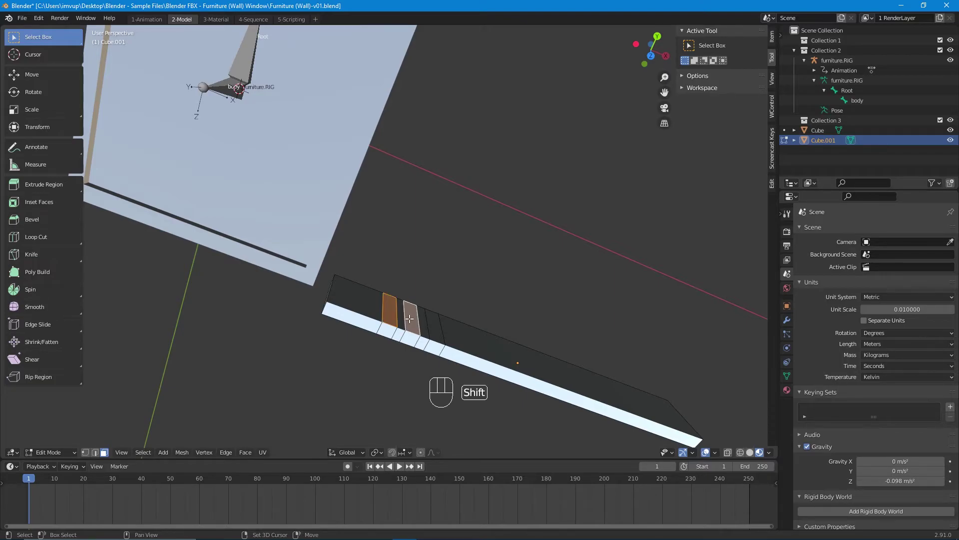
{"action": "left_click", "coordinate": [436, 329], "text": "shift"}
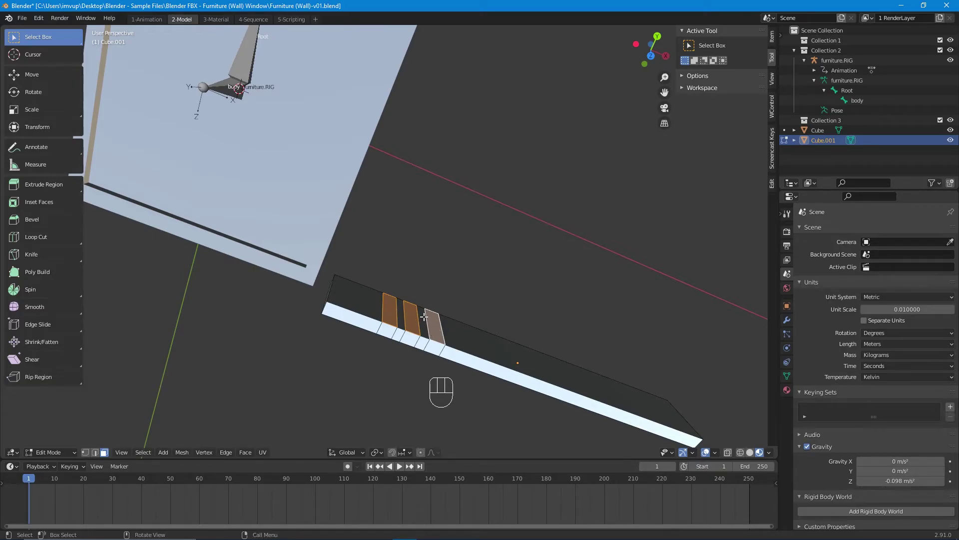
{"action": "key", "text": "e"}
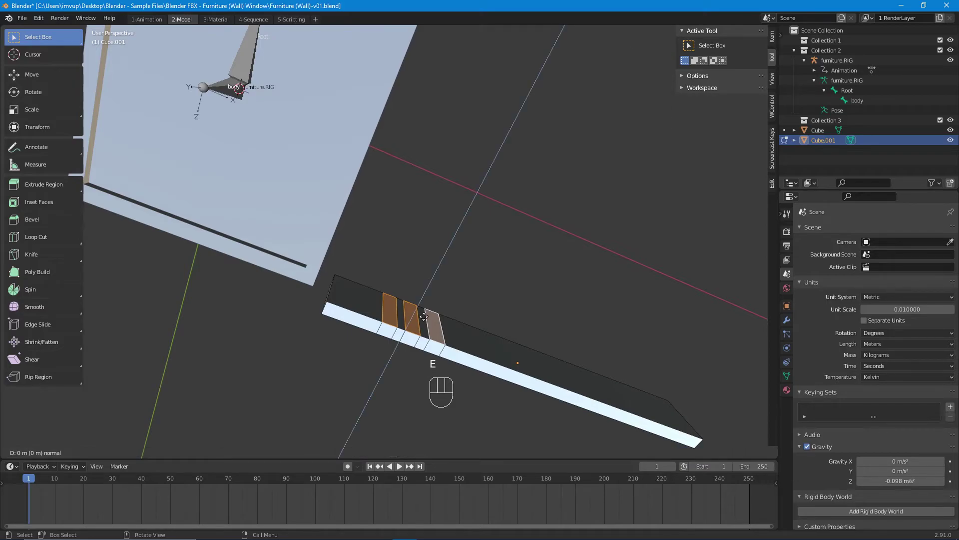
{"action": "key", "text": "y"}
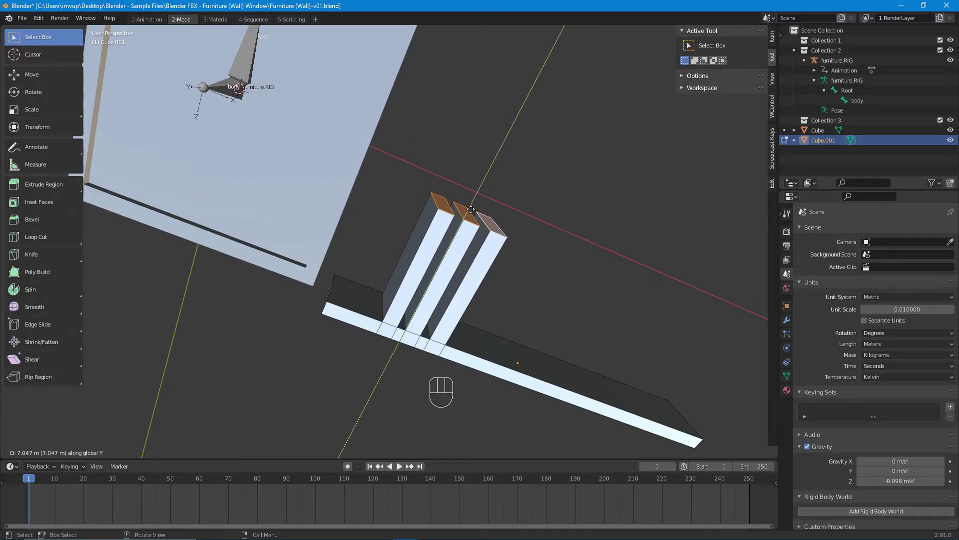
{"action": "left_click", "coordinate": [471, 209]}
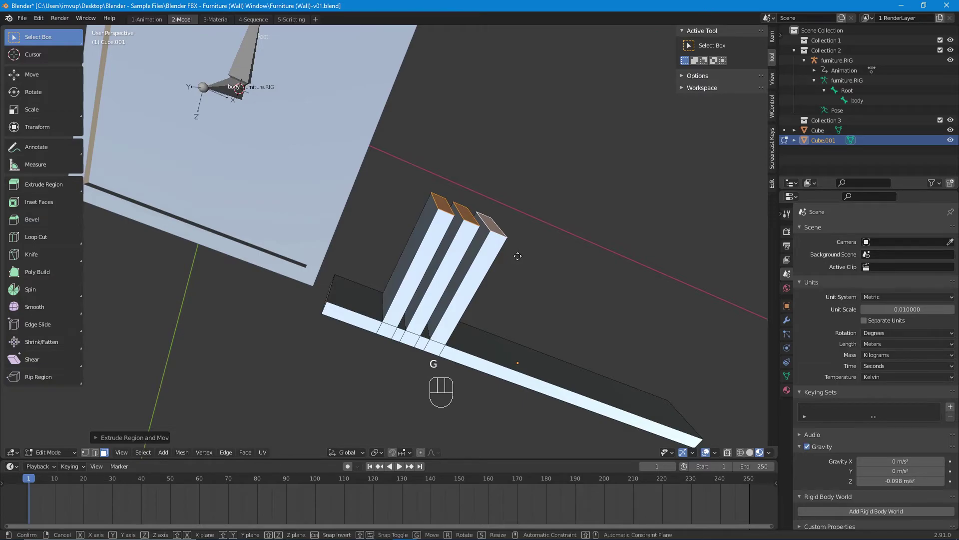
Try shifting the post tops along X, then undo that move
{"action": "key", "text": "g"}
{"action": "key", "text": "x"}
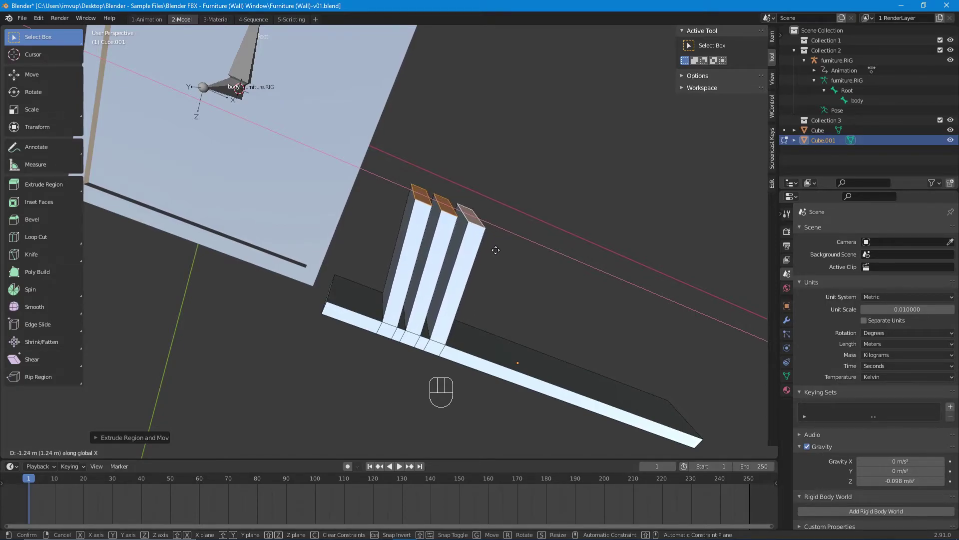
{"action": "left_click", "coordinate": [497, 249]}
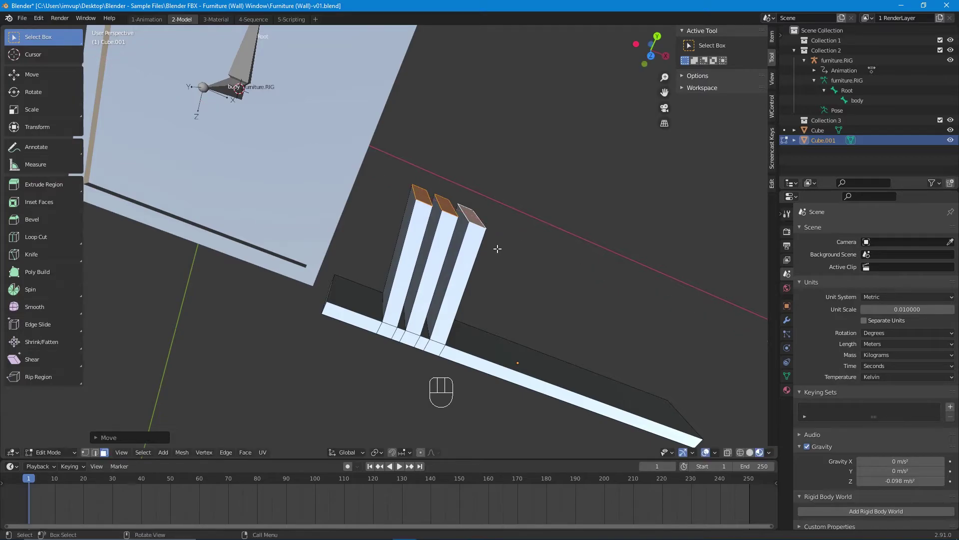
{"action": "middle_click_drag", "start_coordinate": [529, 260], "coordinate": [419, 284], "text": "shift"}
{"action": "key", "text": "ctrl+z"}
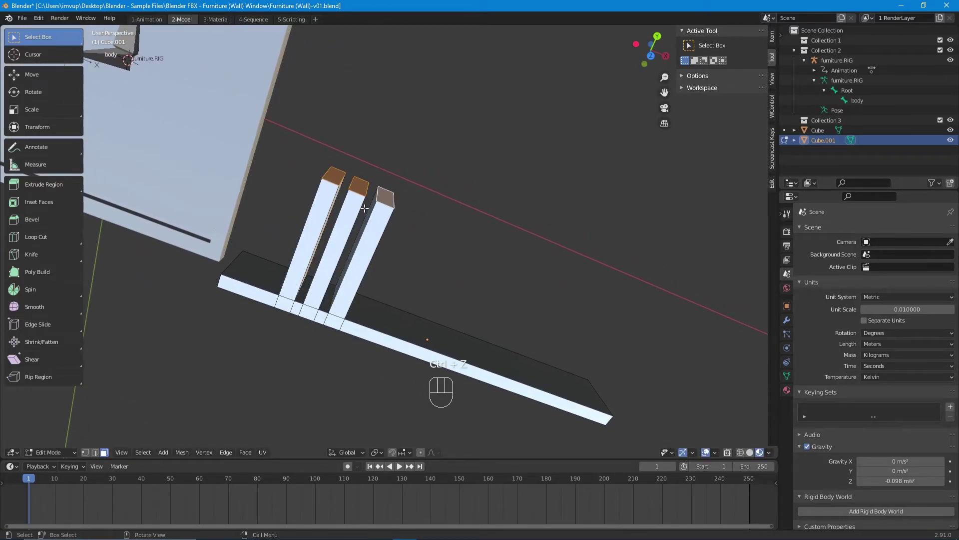
Move the middle and right post top faces sideways along X
{"action": "left_click", "coordinate": [361, 191]}
{"action": "left_click", "coordinate": [388, 198], "text": "shift"}
{"action": "key", "text": "g"}
{"action": "key", "text": "z"}
{"action": "key", "text": "x"}
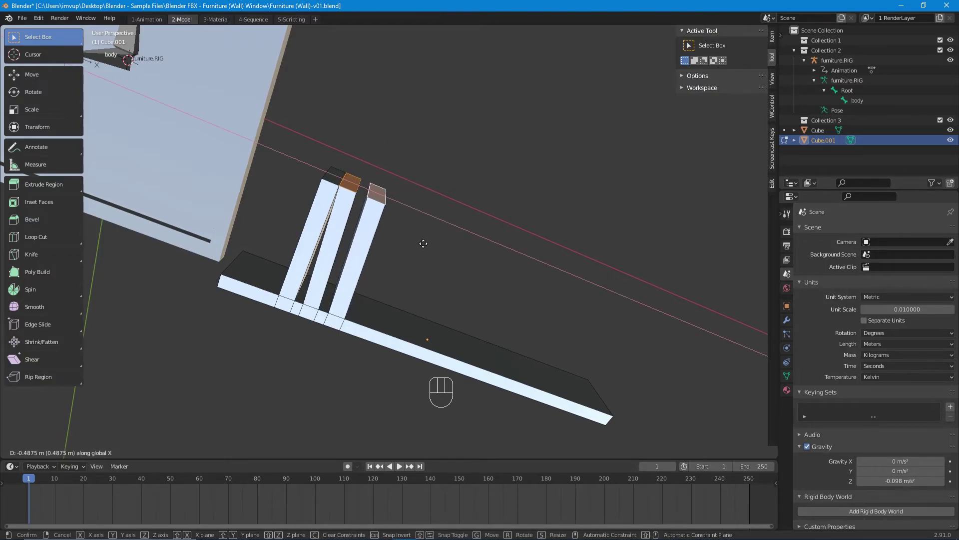
{"action": "left_click", "coordinate": [423, 243]}
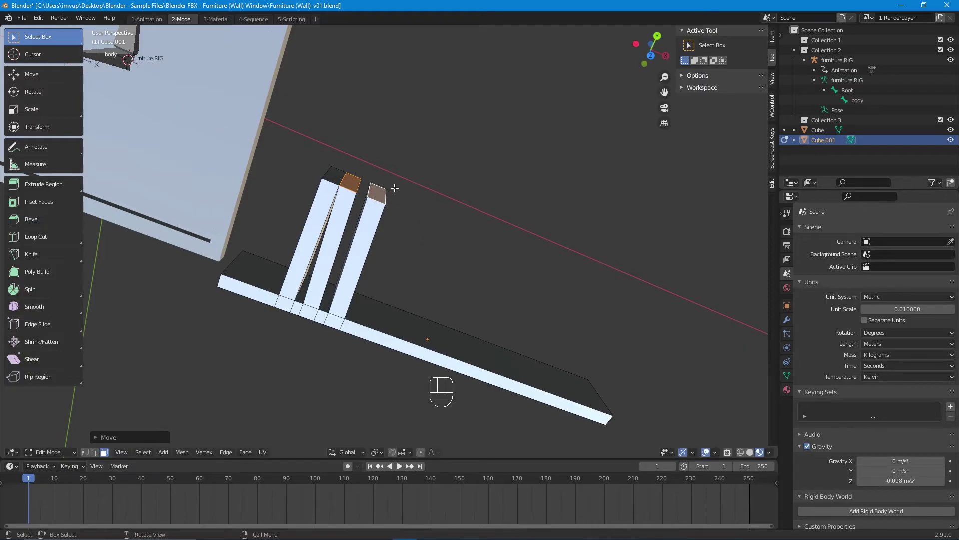
Shift the right post's top face further along X on its own
{"action": "left_click", "coordinate": [385, 193]}
{"action": "key", "text": "g"}
{"action": "key", "text": "x"}
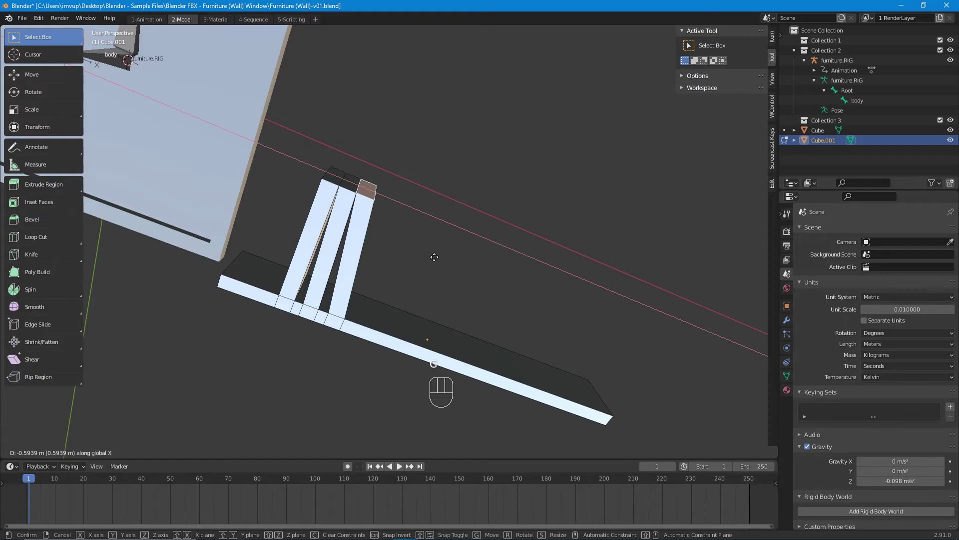
{"action": "left_click", "coordinate": [434, 257]}
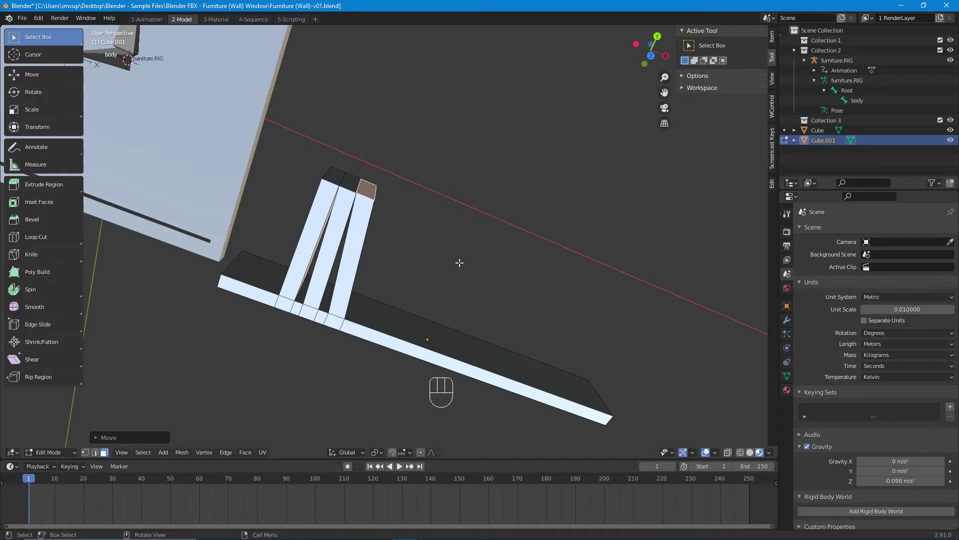
Orbit around the three-post stand to inspect it, then return to Object Mode
{"action": "middle_click_drag", "start_coordinate": [415, 312], "coordinate": [408, 265]}
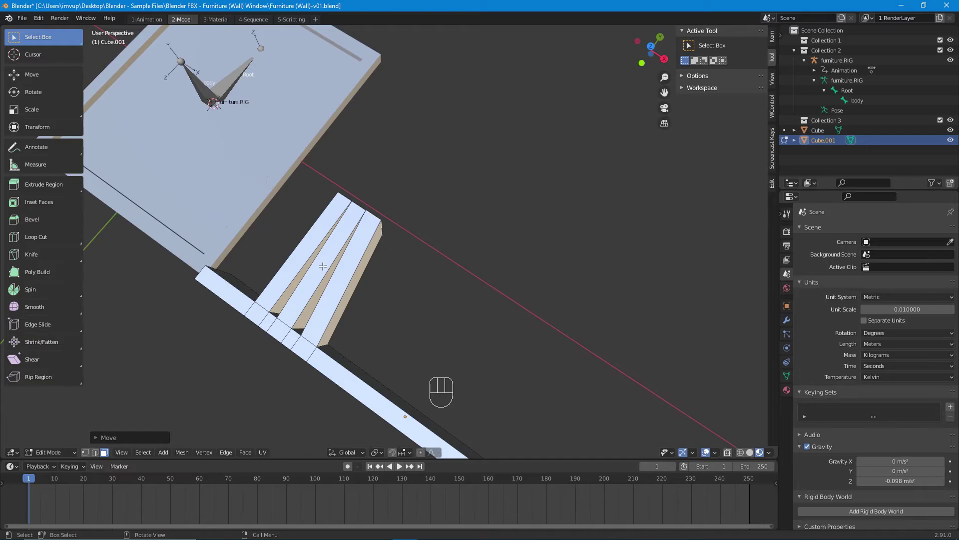
{"action": "middle_click_drag", "start_coordinate": [304, 278], "coordinate": [357, 331]}
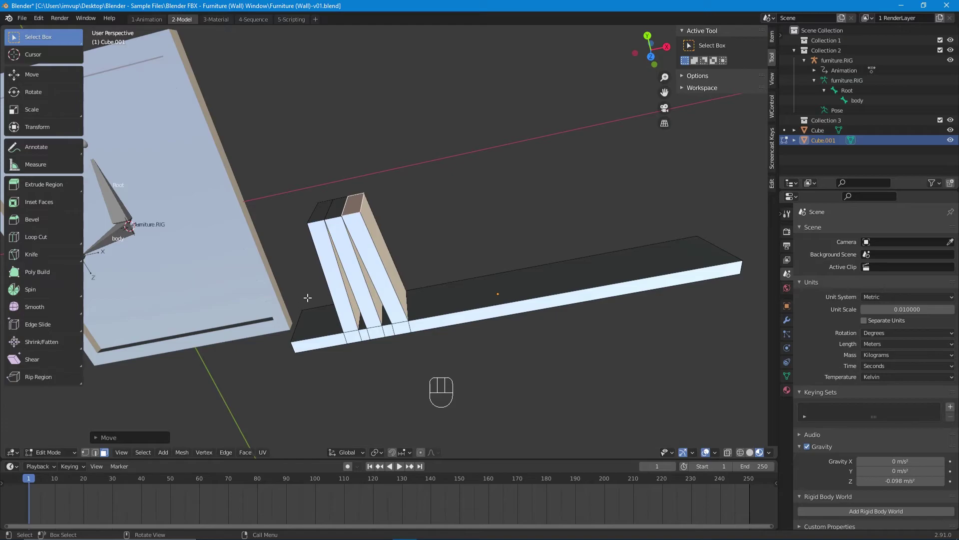
{"action": "middle_click_drag", "start_coordinate": [511, 299], "coordinate": [559, 234], "text": "shift"}
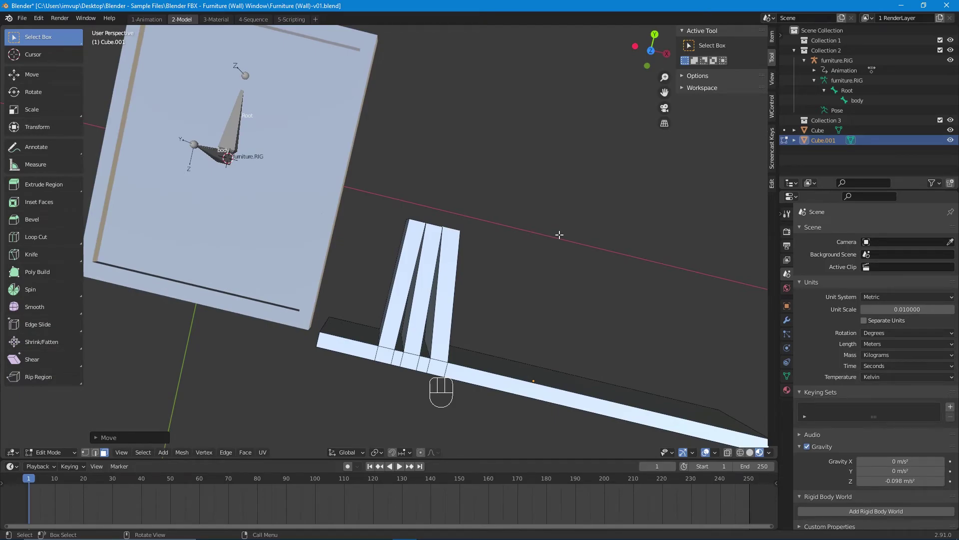
{"action": "middle_click_drag", "start_coordinate": [522, 273], "coordinate": [525, 299]}
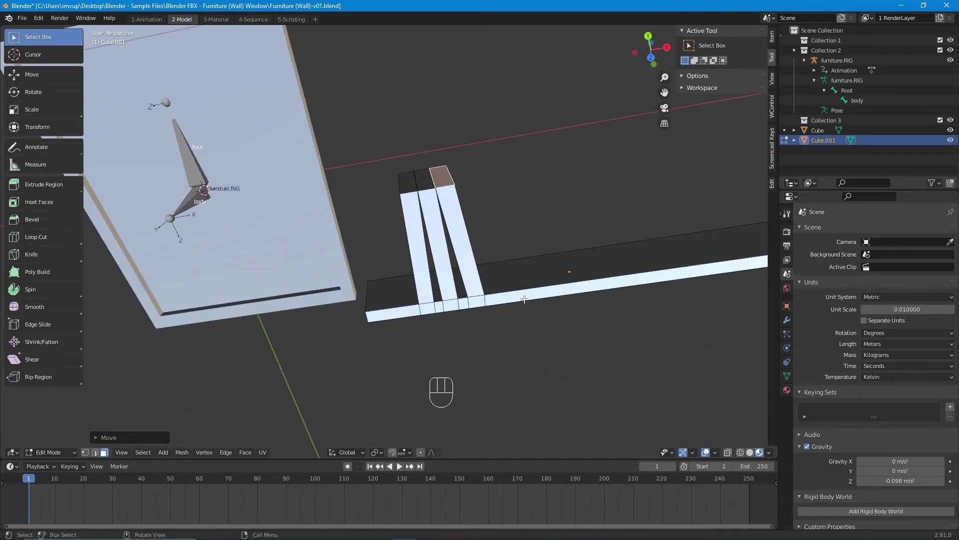
{"action": "middle_click_drag", "start_coordinate": [524, 299], "coordinate": [509, 281]}
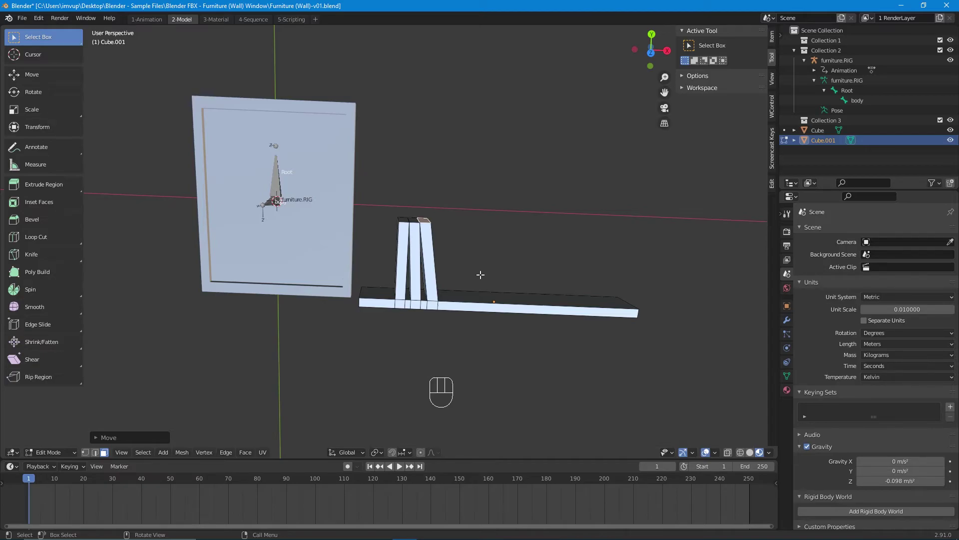
{"action": "middle_click_drag", "start_coordinate": [480, 275], "coordinate": [377, 287]}
{"action": "middle_click_drag", "start_coordinate": [464, 278], "coordinate": [470, 283]}
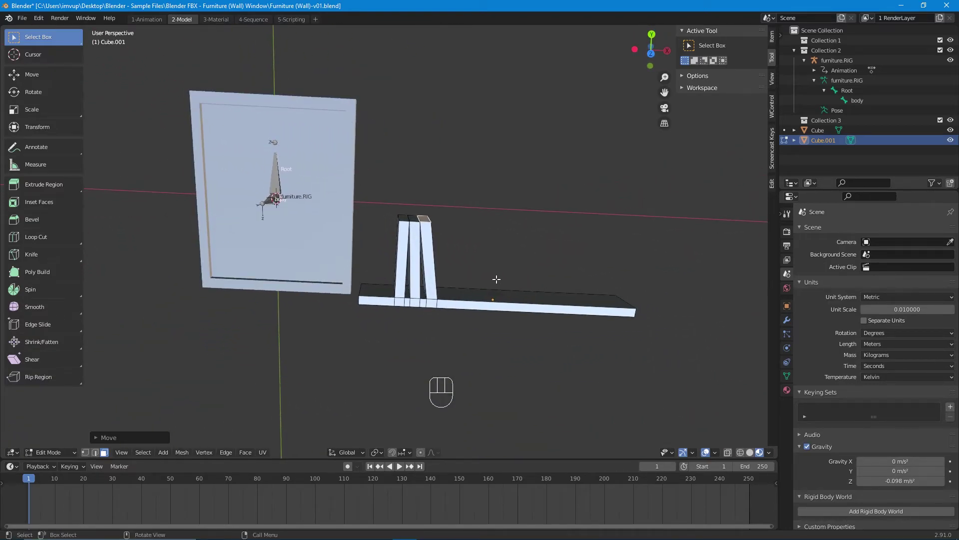
{"action": "key", "text": "Tab"}
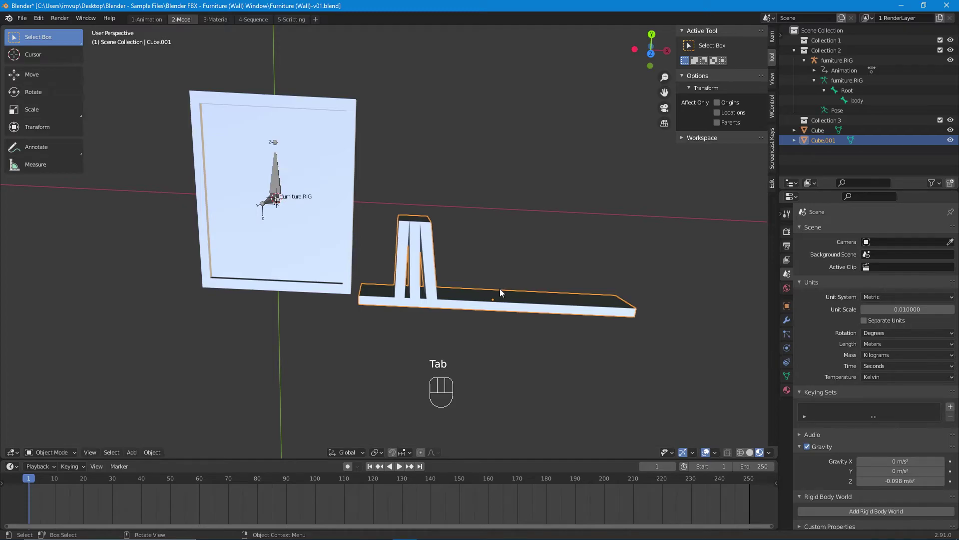
Join the leg stand into the active window frame with Ctrl+J and enter Edit Mode
{"action": "left_click", "coordinate": [306, 242], "text": "shift"}
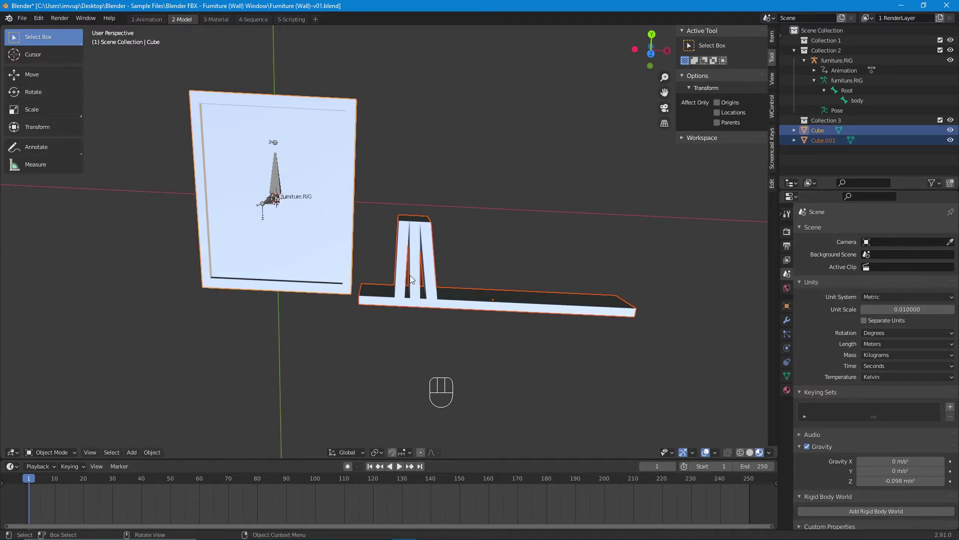
{"action": "left_click", "coordinate": [506, 300]}
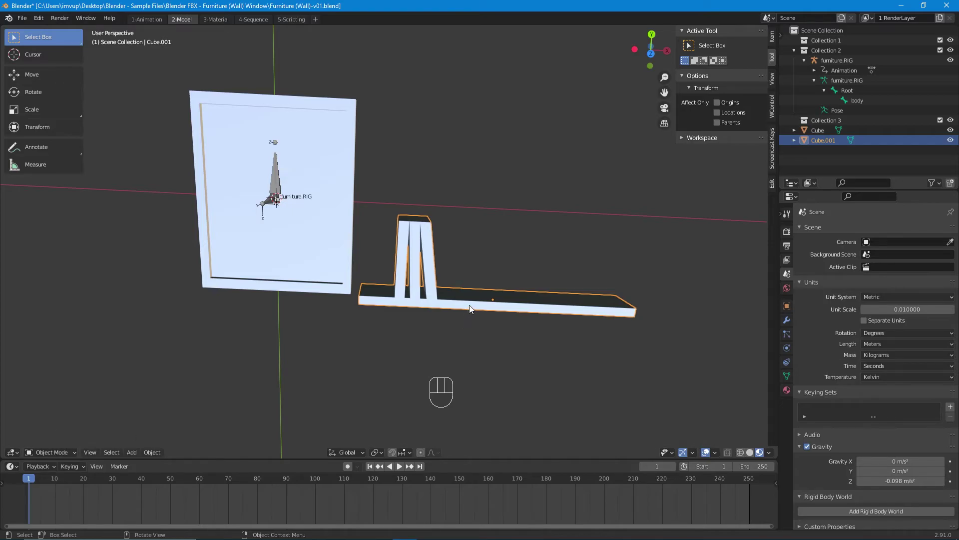
{"action": "left_click", "coordinate": [298, 226], "text": "shift"}
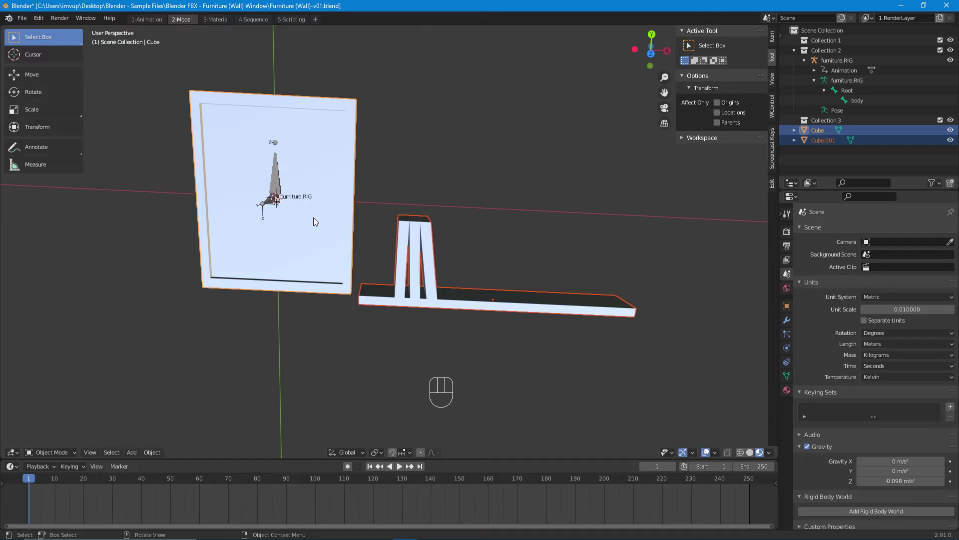
{"action": "key", "text": "ctrl+j"}
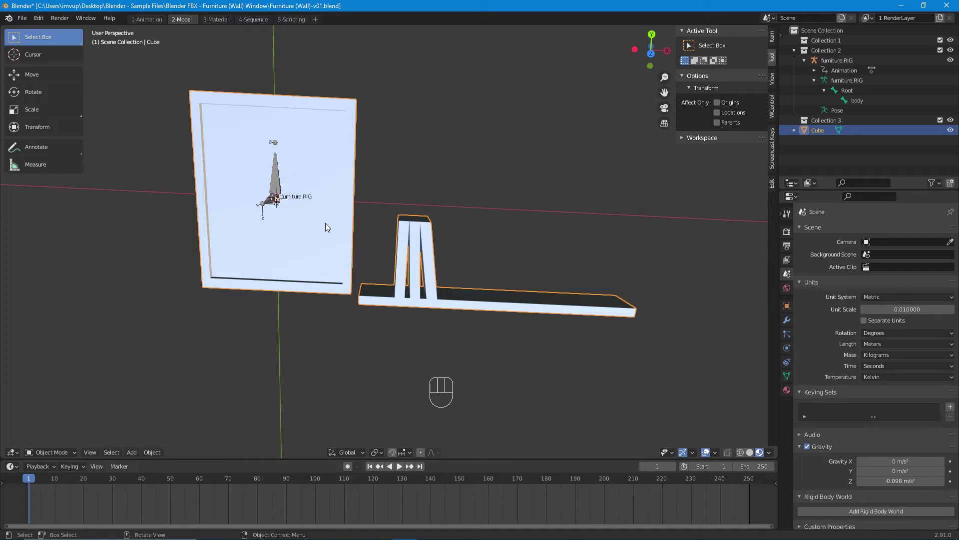
{"action": "key", "text": "Tab"}
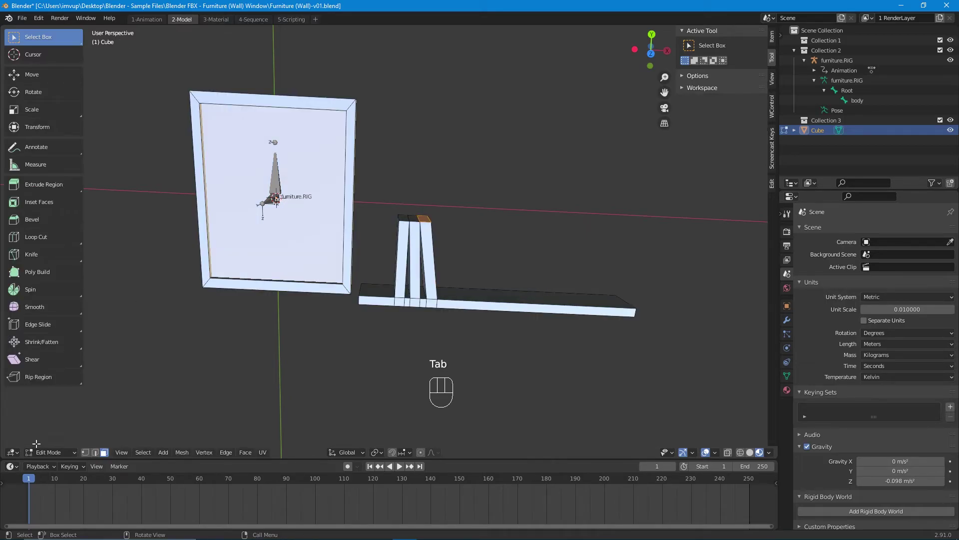
Select the frame's inner face, show Material Properties, and split the viewport in two
{"action": "scroll", "coordinate": [351, 227], "scroll_direction": "up", "scroll_amount": 3}
{"action": "middle_click_drag", "start_coordinate": [351, 227], "coordinate": [407, 257], "text": "shift"}
{"action": "scroll", "coordinate": [425, 280], "scroll_direction": "up", "scroll_amount": 4}
{"action": "middle_click_drag", "start_coordinate": [443, 298], "coordinate": [536, 280]}
{"action": "left_click", "coordinate": [104, 453]}
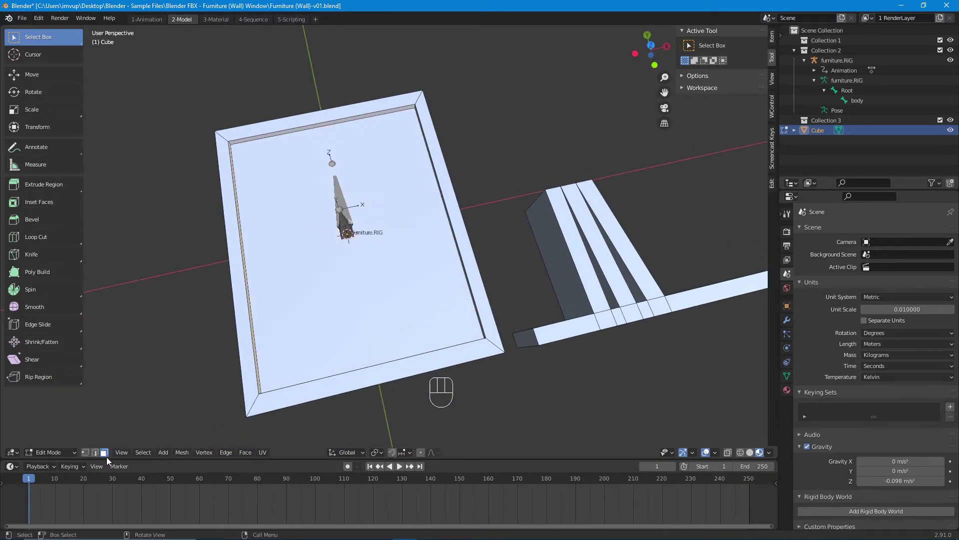
{"action": "left_click", "coordinate": [401, 203]}
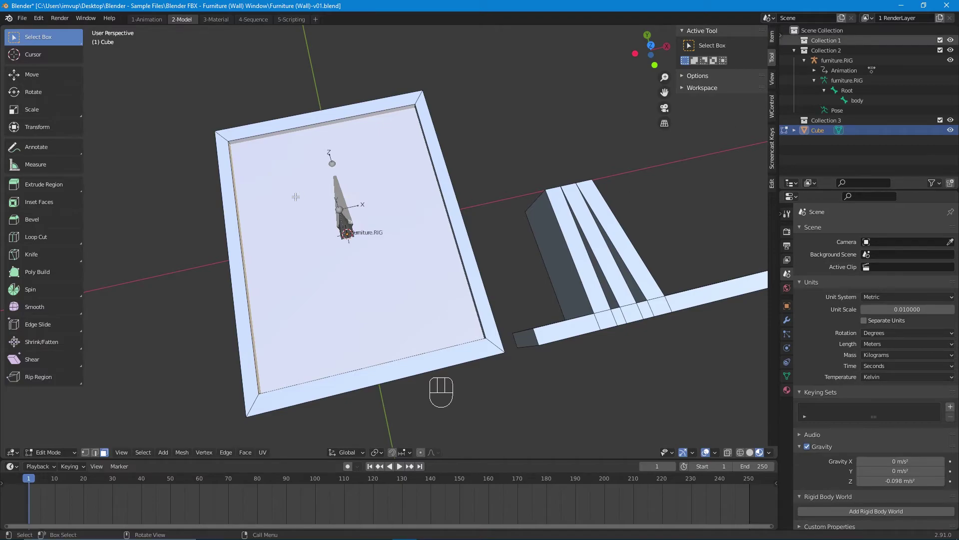
{"action": "left_click", "coordinate": [788, 390]}
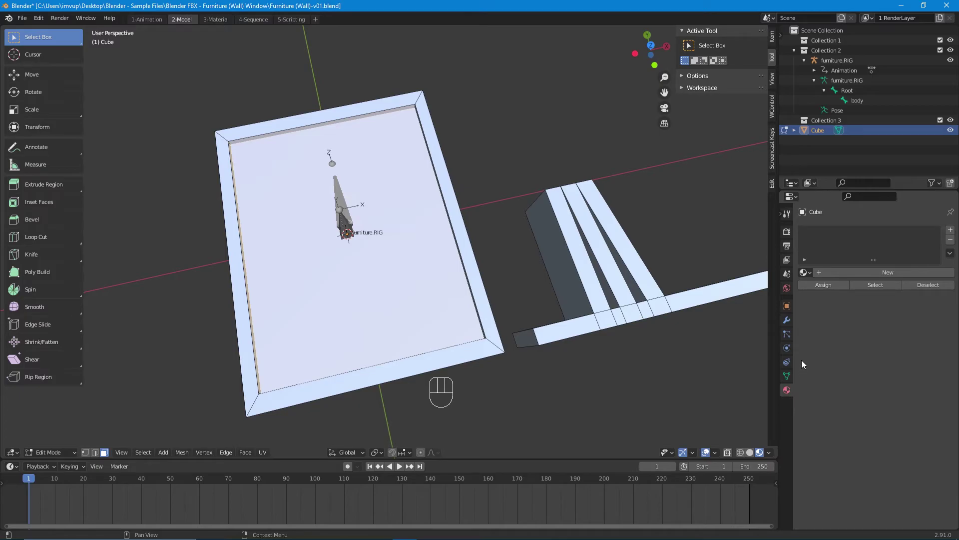
{"action": "left_click_drag", "start_coordinate": [766, 27], "coordinate": [499, 23]}
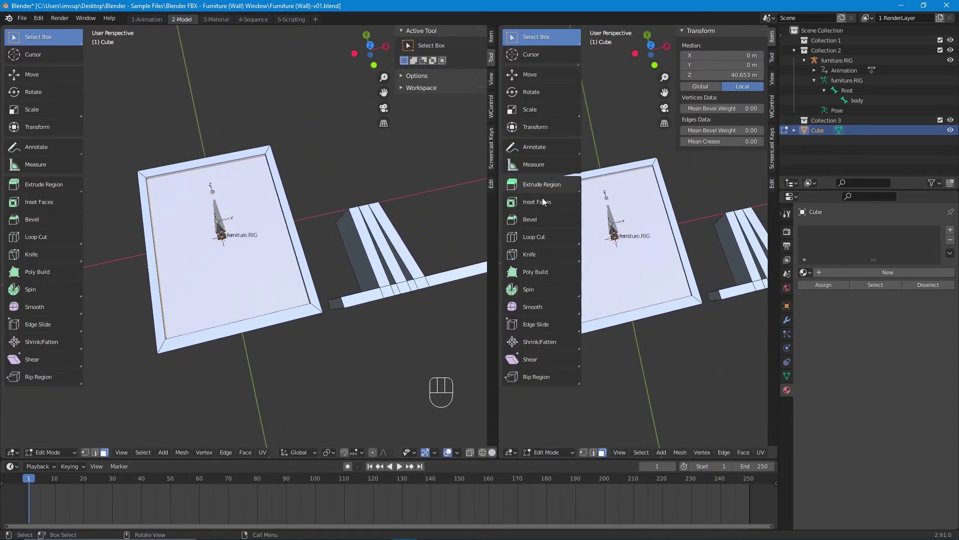
{"action": "left_click", "coordinate": [514, 452]}
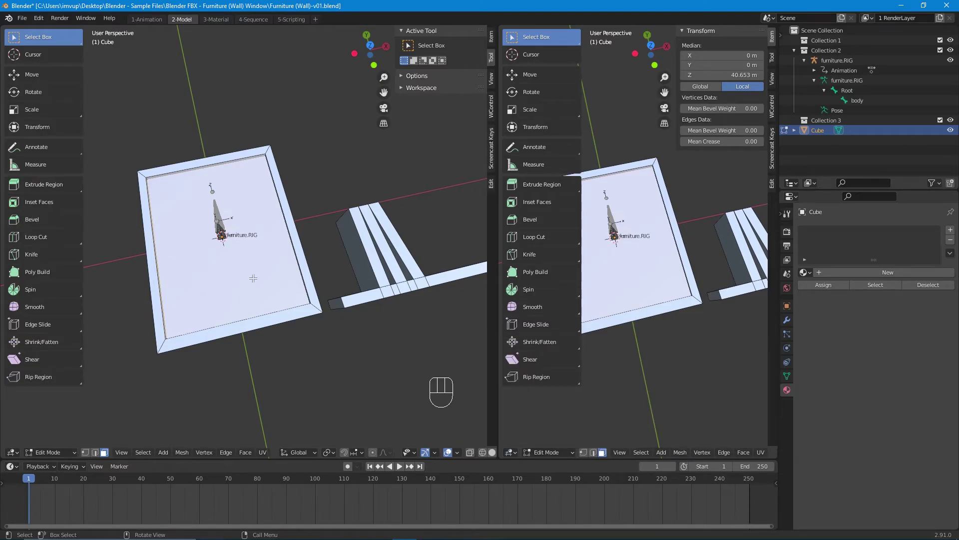
{"action": "left_click", "coordinate": [491, 452]}
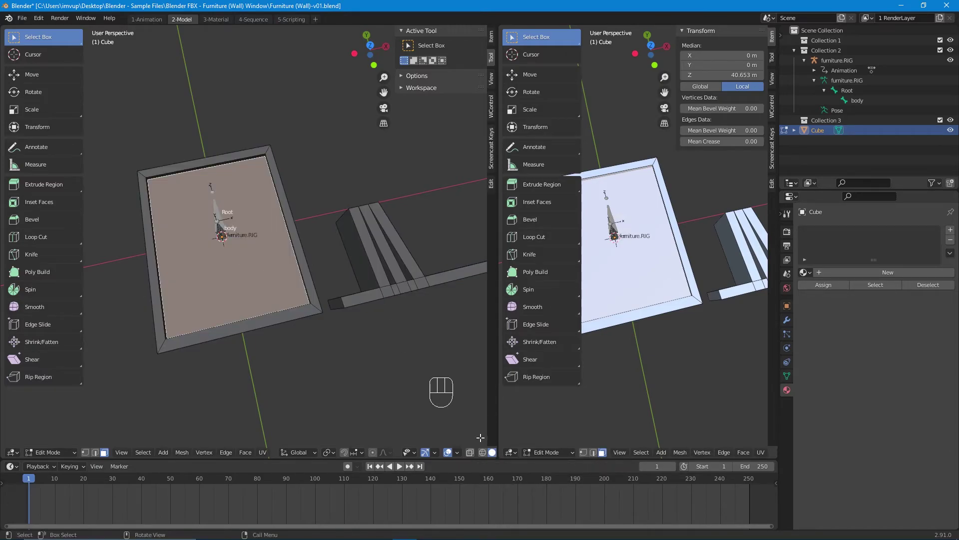
{"action": "scroll", "coordinate": [457, 438], "scroll_direction": "down", "scroll_amount": 4}
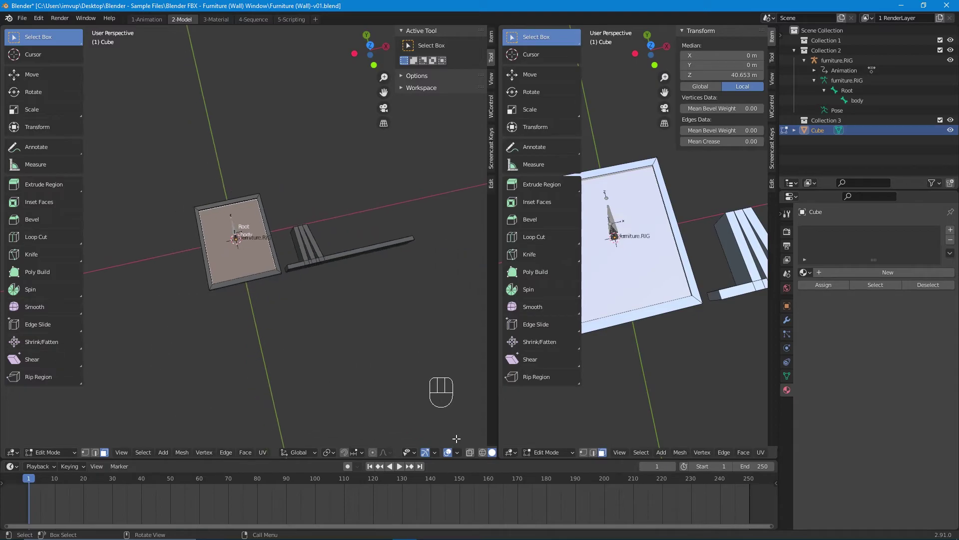
{"action": "scroll", "coordinate": [472, 455], "scroll_direction": "down", "scroll_amount": 2}
{"action": "left_click", "coordinate": [479, 453]}
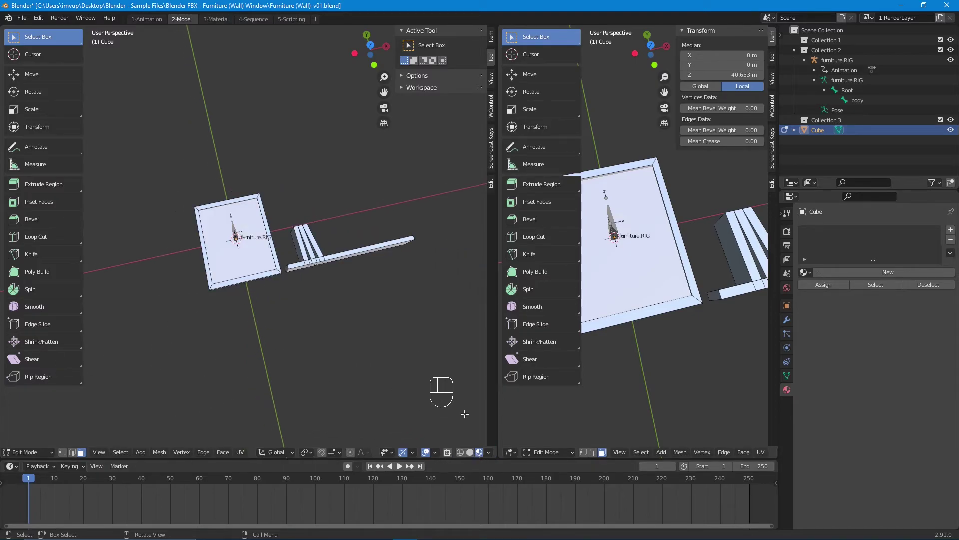
{"action": "left_click", "coordinate": [470, 452]}
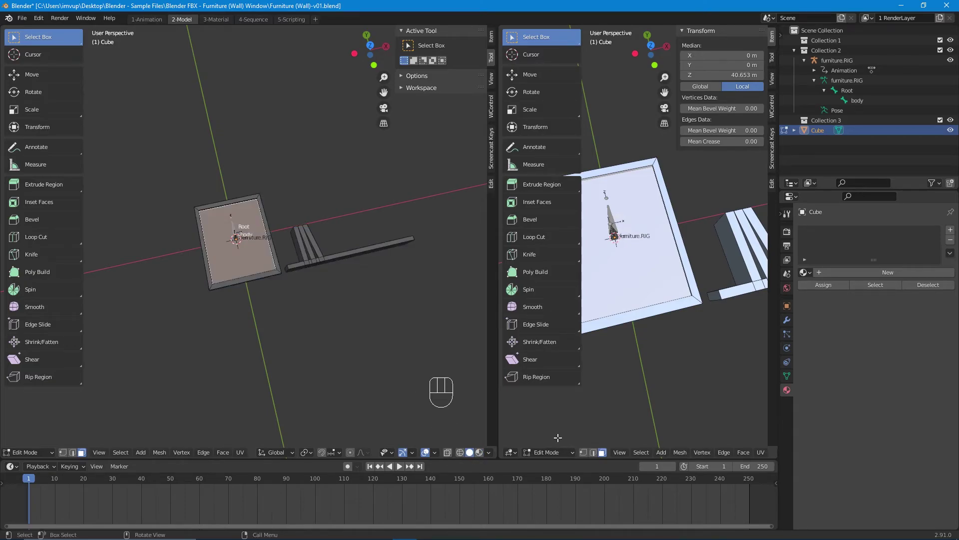
{"action": "scroll", "coordinate": [235, 291], "scroll_direction": "up", "scroll_amount": 4}
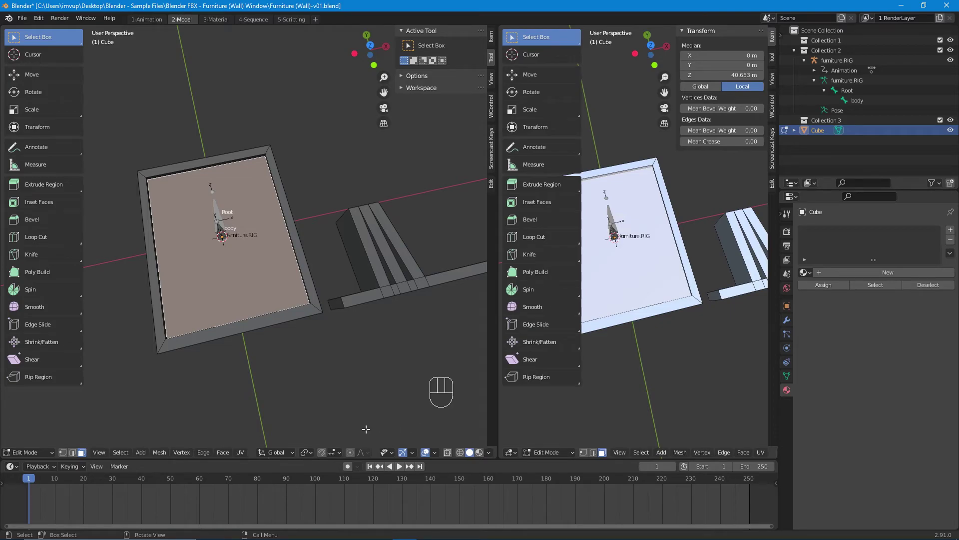
Draw an annotation stroke over the frame, then delete the annotation layer
{"action": "left_click", "coordinate": [36, 147]}
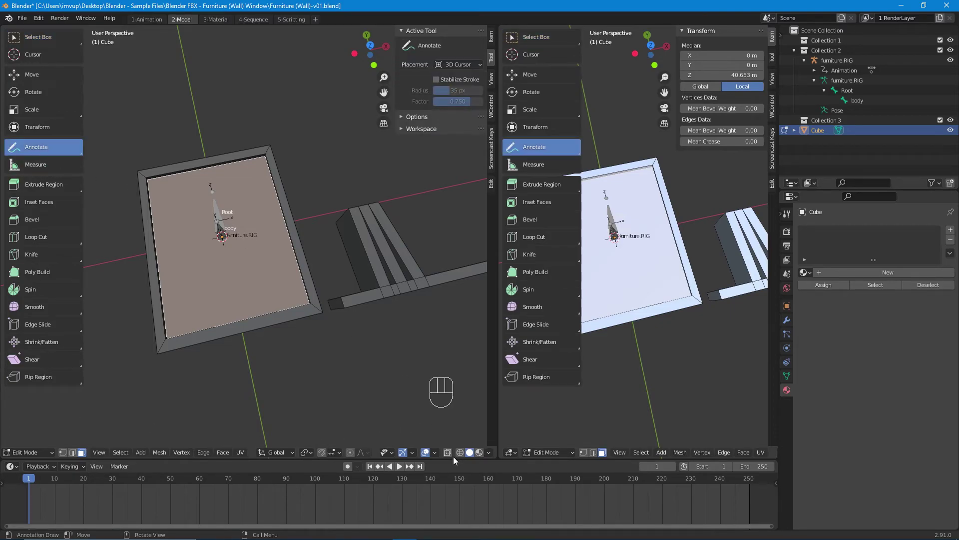
{"action": "left_click_drag", "start_coordinate": [443, 415], "coordinate": [470, 439]}
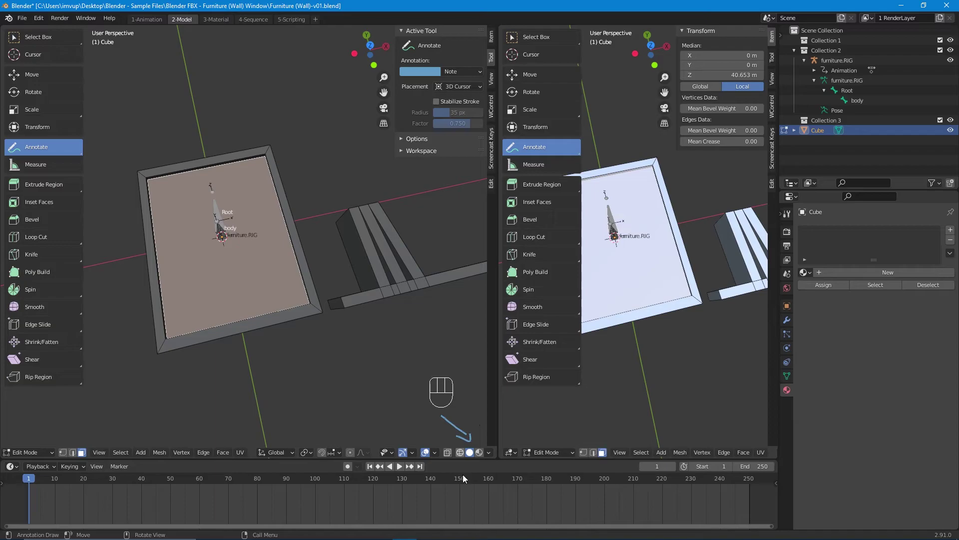
{"action": "left_click", "coordinate": [463, 72]}
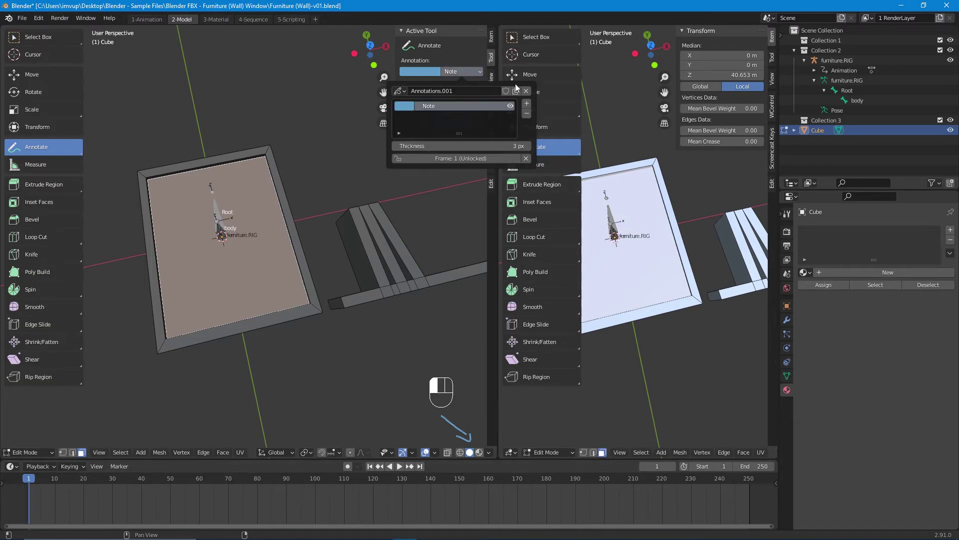
{"action": "left_click", "coordinate": [527, 92]}
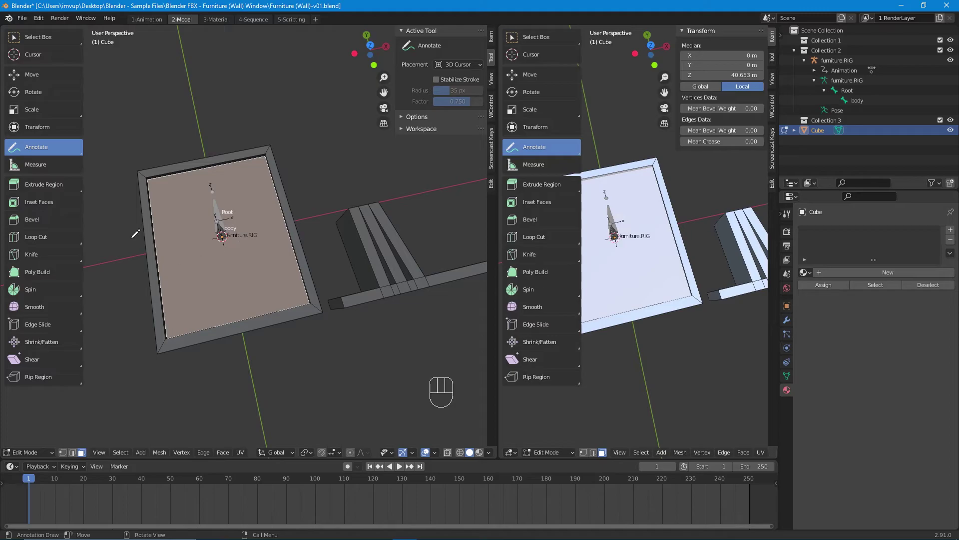
Return to Select Box and click empty space so nothing remains selected
{"action": "left_click", "coordinate": [38, 36]}
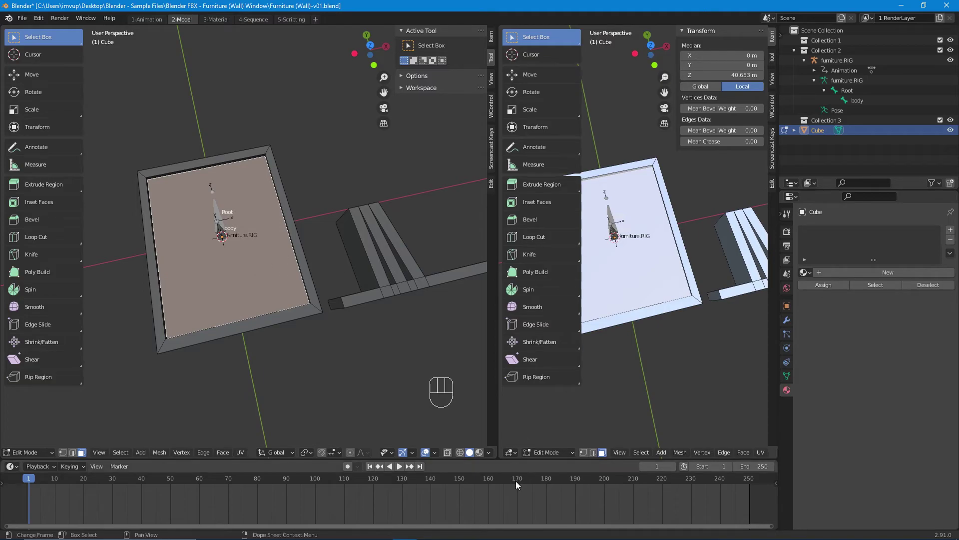
{"action": "left_click", "coordinate": [514, 430]}
{"action": "left_click", "coordinate": [510, 452]}
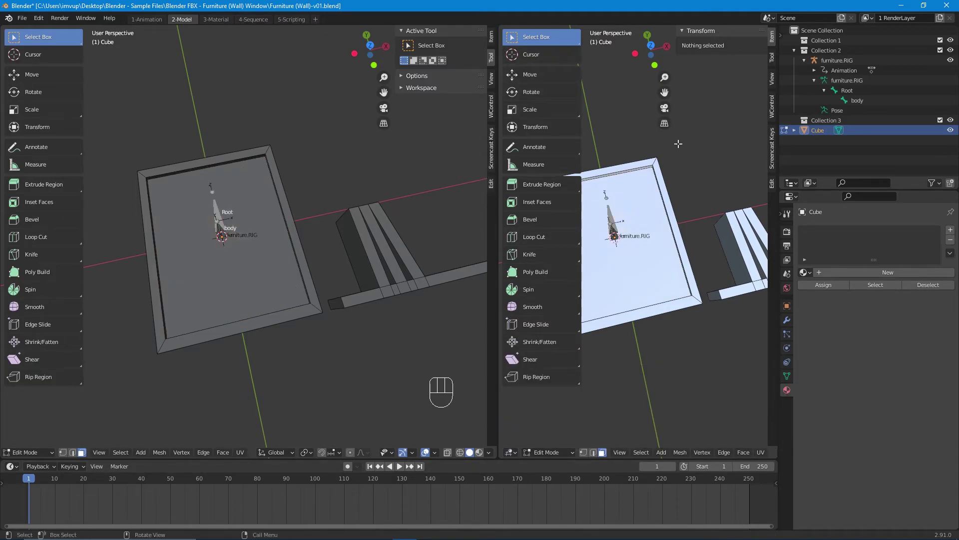
Turn the right area into a UV Editor and unwrap the frame's inner face
{"action": "left_click", "coordinate": [511, 453]}
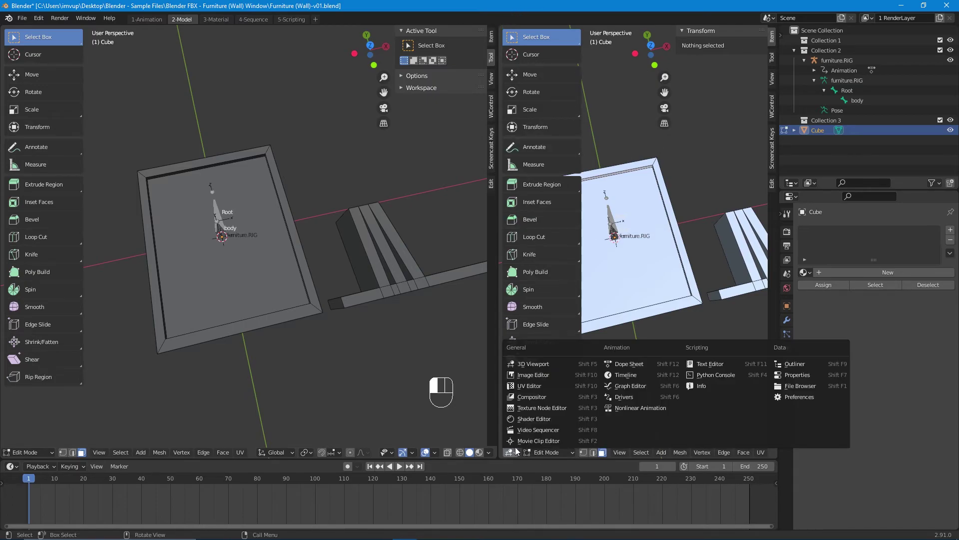
{"action": "left_click", "coordinate": [525, 385]}
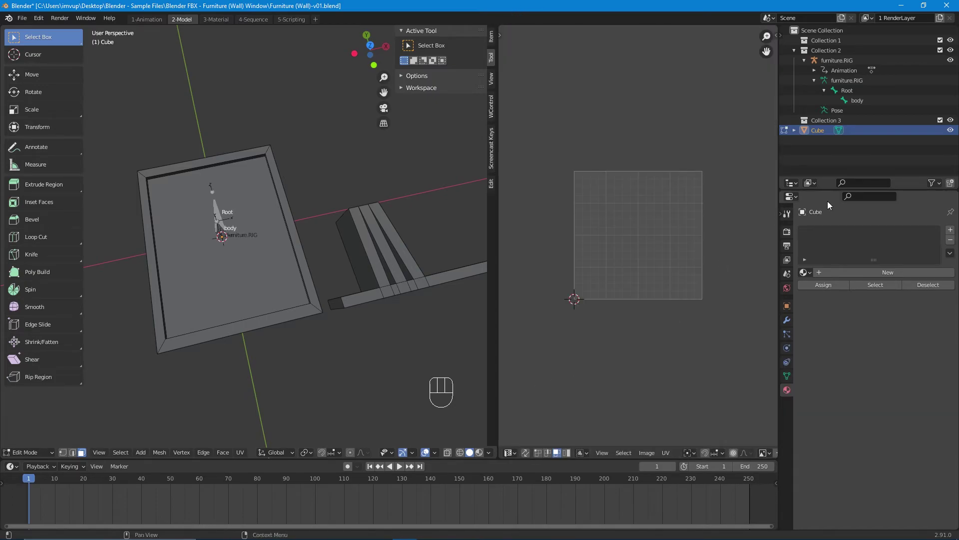
{"action": "left_click", "coordinate": [244, 238]}
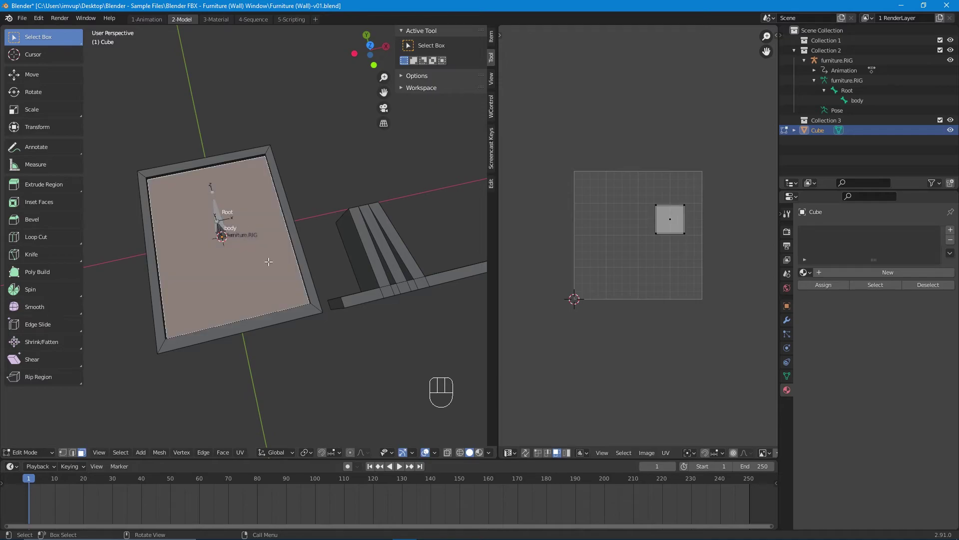
{"action": "key", "text": "u"}
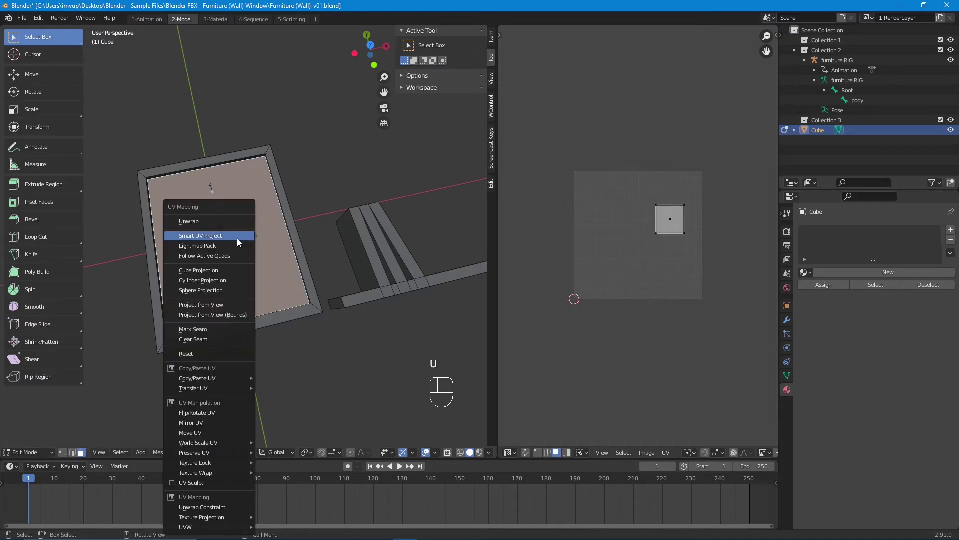
{"action": "left_click", "coordinate": [226, 221]}
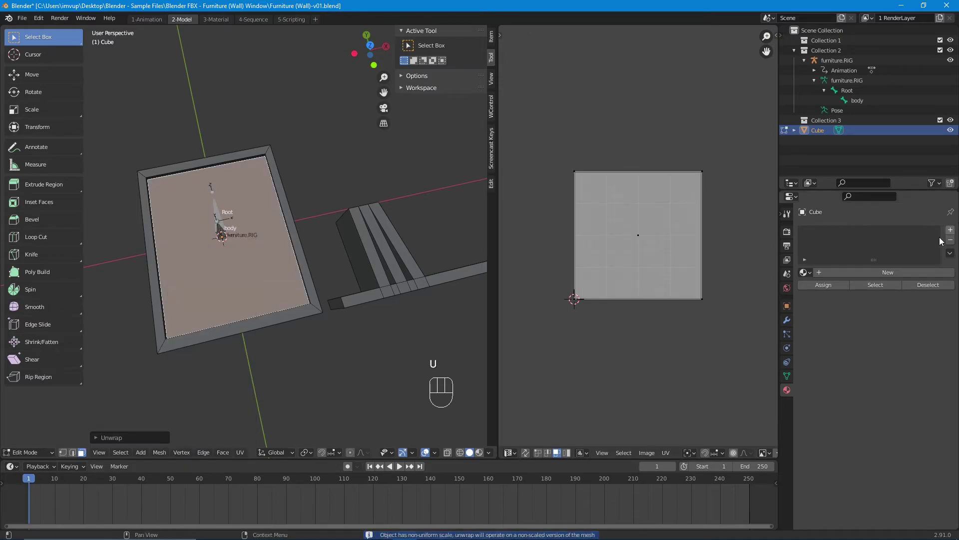
Start a new image for the unwrapped face from the Image menu
{"action": "left_click", "coordinate": [644, 453]}
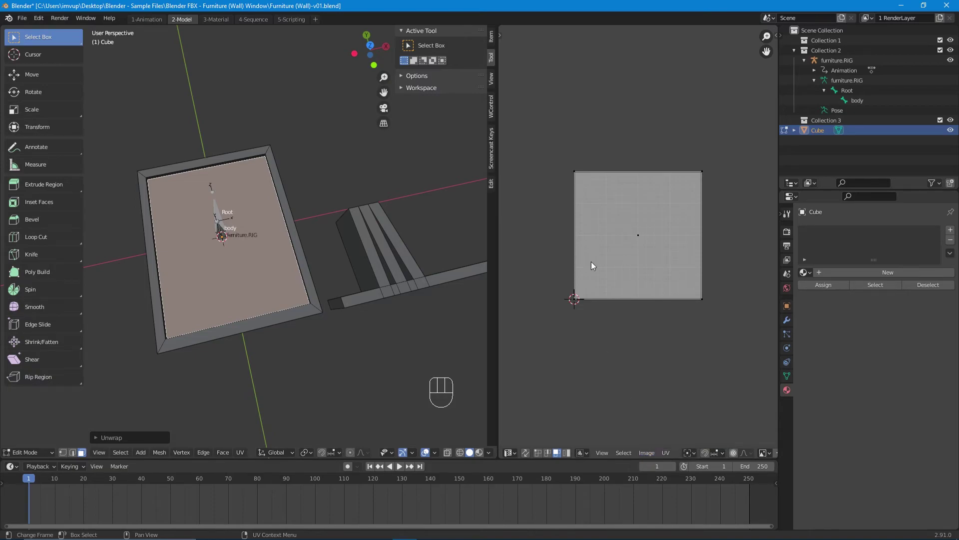
{"action": "left_click", "coordinate": [646, 455]}
{"action": "left_click", "coordinate": [661, 442]}
Create a blank image named 'picture' at 256 × 512 px
{"action": "left_click", "coordinate": [683, 433]}
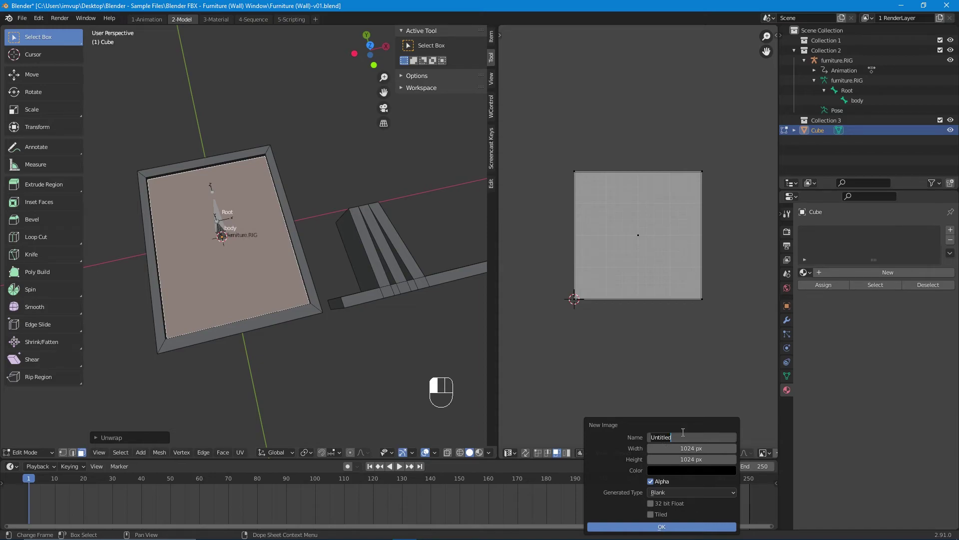
{"action": "type", "text": "picture"}
{"action": "key", "text": "Tab"}
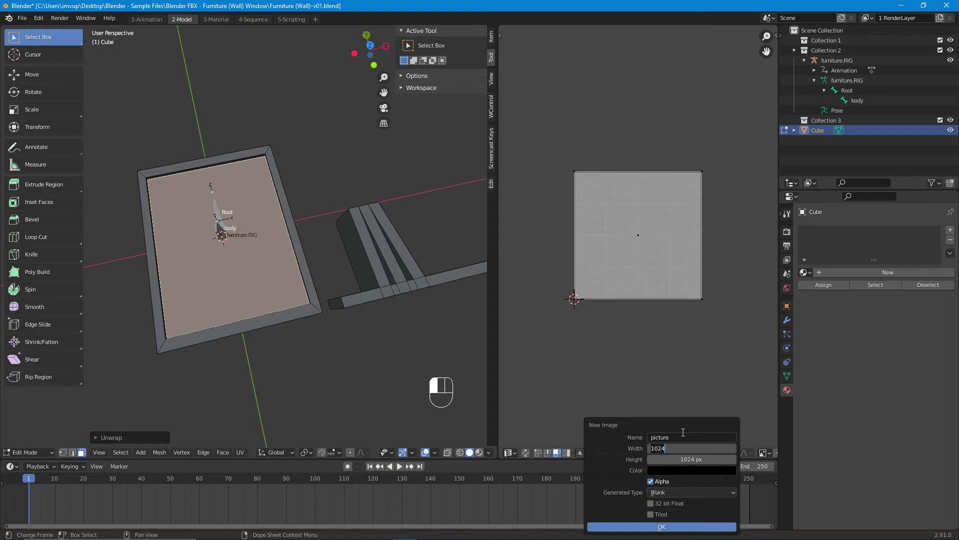
{"action": "type", "text": "2"}
{"action": "key", "text": "Tab"}
{"action": "key", "text": "BackSpace"}
{"action": "key", "text": "BackSpace"}
{"action": "key", "text": "BackSpace"}
{"action": "key", "text": "BackSpace"}
{"action": "type", "text": "512"}
{"action": "key", "text": "Tab"}
{"action": "left_click", "coordinate": [657, 527]}
{"action": "scroll", "coordinate": [641, 229], "scroll_direction": "down", "scroll_amount": 1}
{"action": "scroll", "coordinate": [643, 229], "scroll_direction": "up", "scroll_amount": 3}
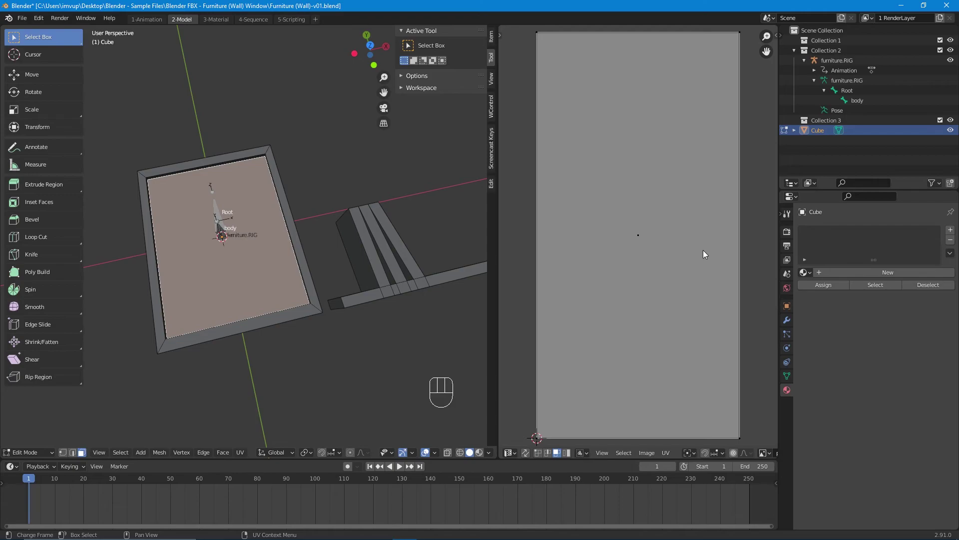
{"action": "scroll", "coordinate": [652, 221], "scroll_direction": "down", "scroll_amount": 2}
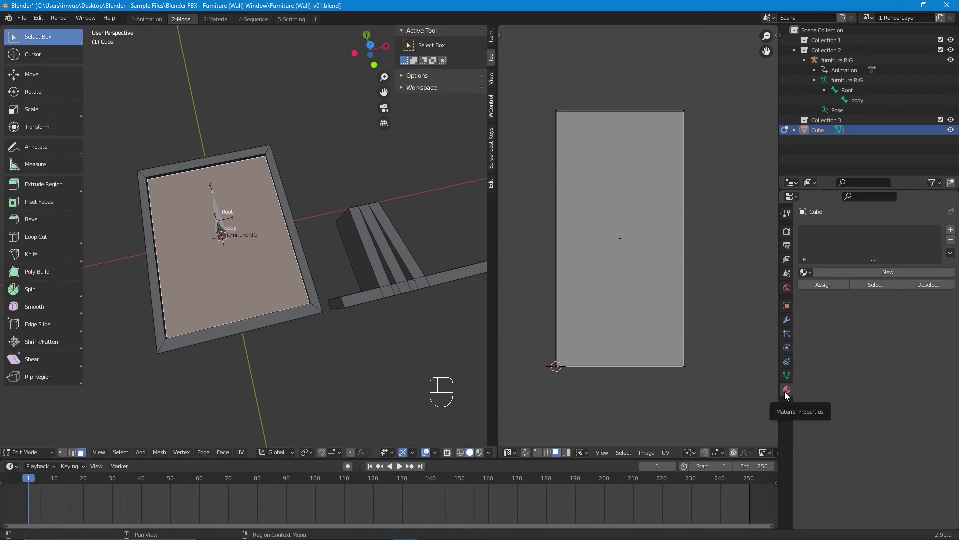
Add a new material named 'picture' and assign it to the inner face
{"action": "left_click", "coordinate": [952, 231]}
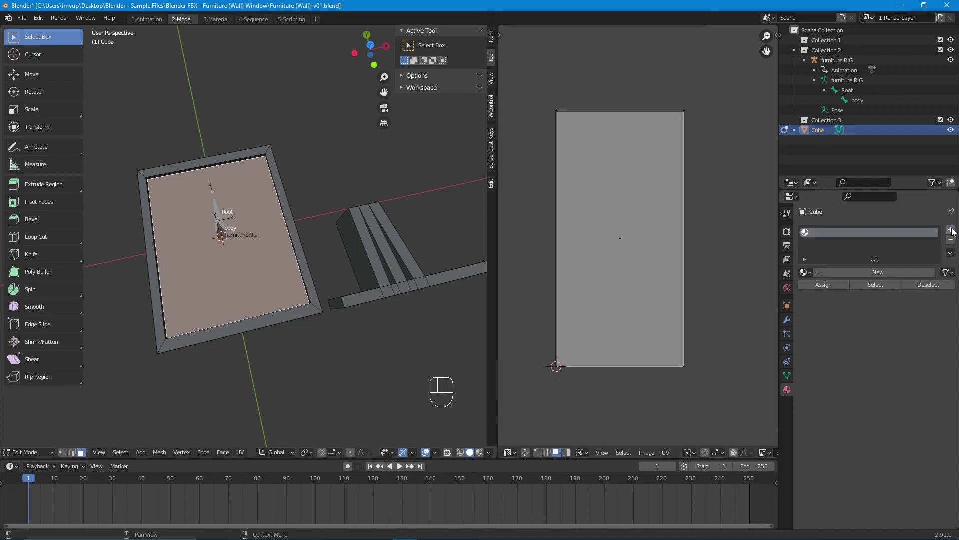
{"action": "left_click", "coordinate": [886, 271]}
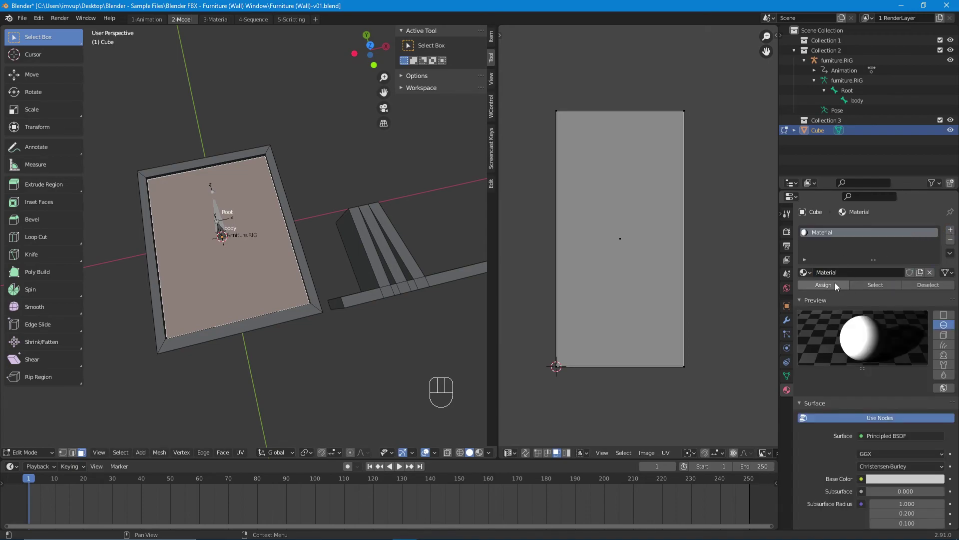
{"action": "double_click", "coordinate": [842, 271]}
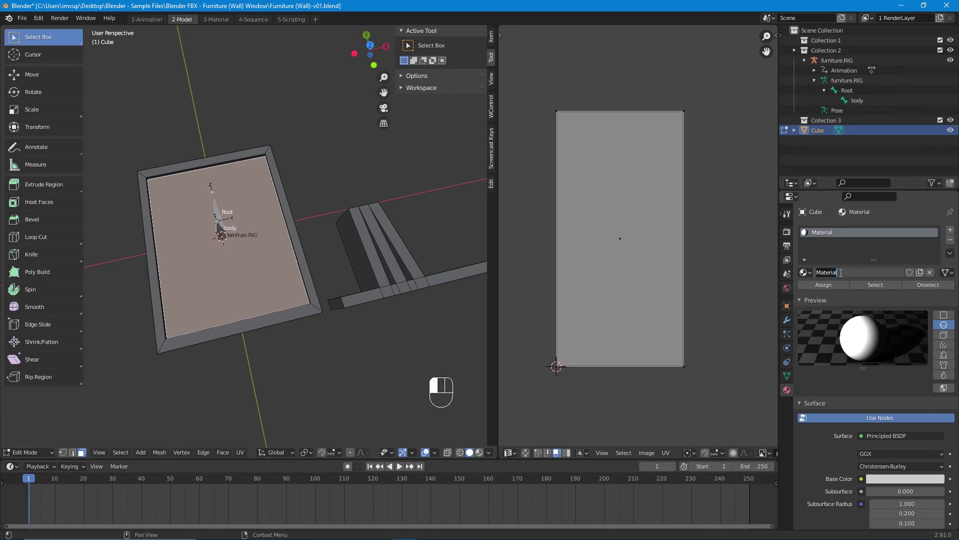
{"action": "type", "text": "picture"}
{"action": "key", "text": "Return"}
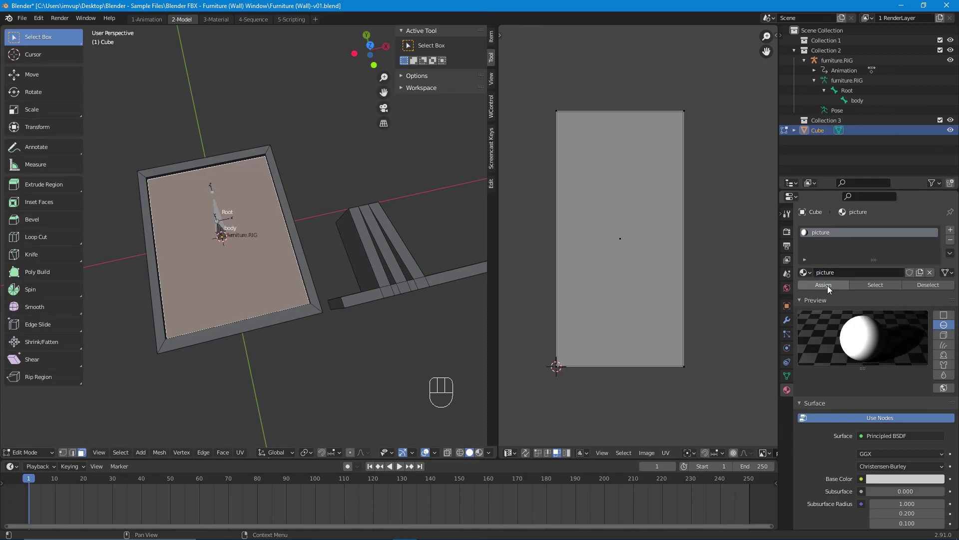
{"action": "left_click", "coordinate": [826, 286]}
Rename the material to 'picture [01]'
{"action": "middle_click_drag", "start_coordinate": [239, 304], "coordinate": [267, 251]}
{"action": "key", "text": "shift"}
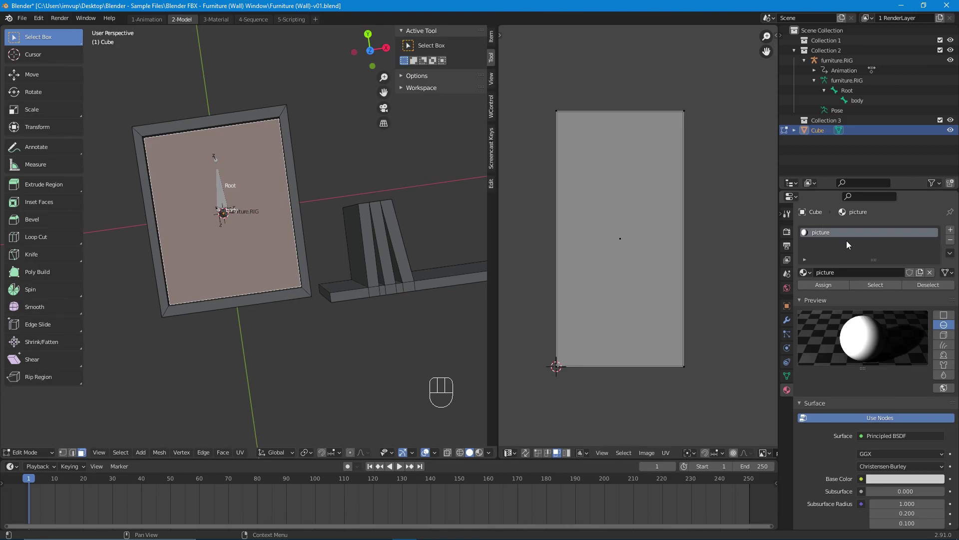
{"action": "left_click", "coordinate": [856, 274]}
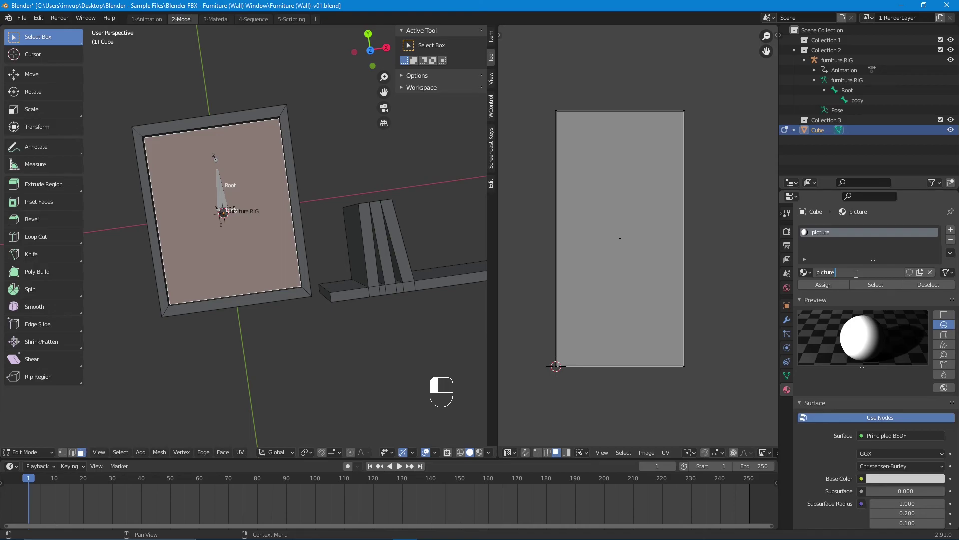
{"action": "key", "text": "super+space"}
{"action": "type", "text": "("}
{"action": "type", "text": "01"}
{"action": "type", "text": "]"}
{"action": "left_click", "coordinate": [824, 286]}
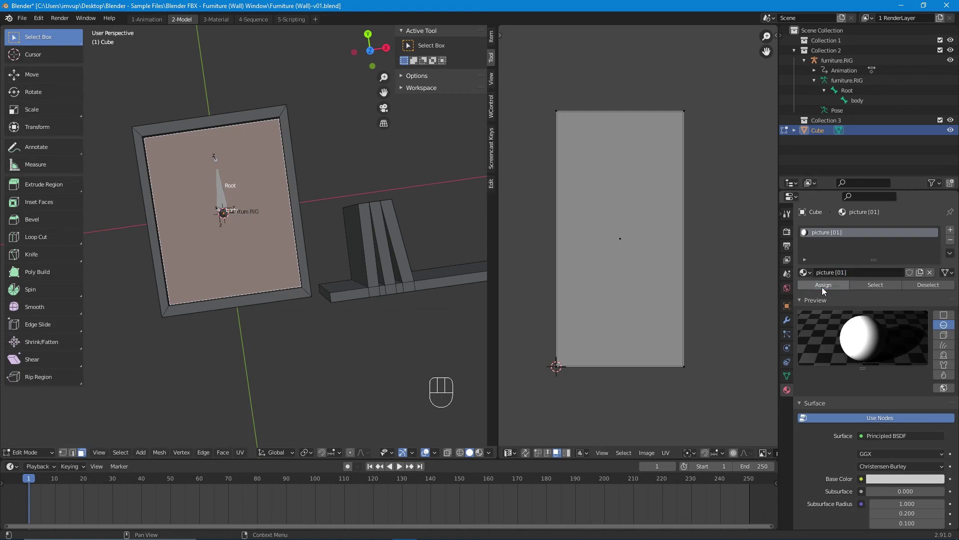
{"action": "middle_click_drag", "start_coordinate": [369, 215], "coordinate": [441, 228], "text": "shift"}
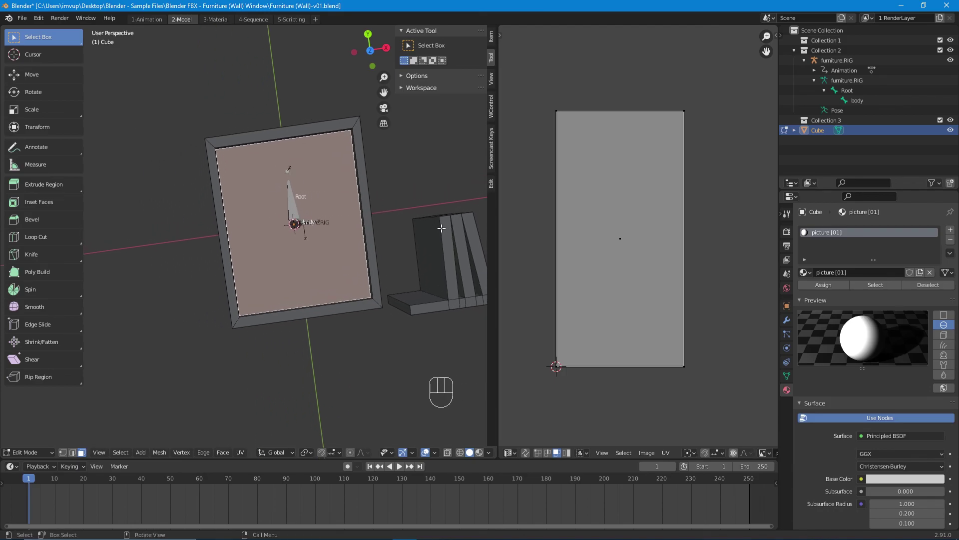